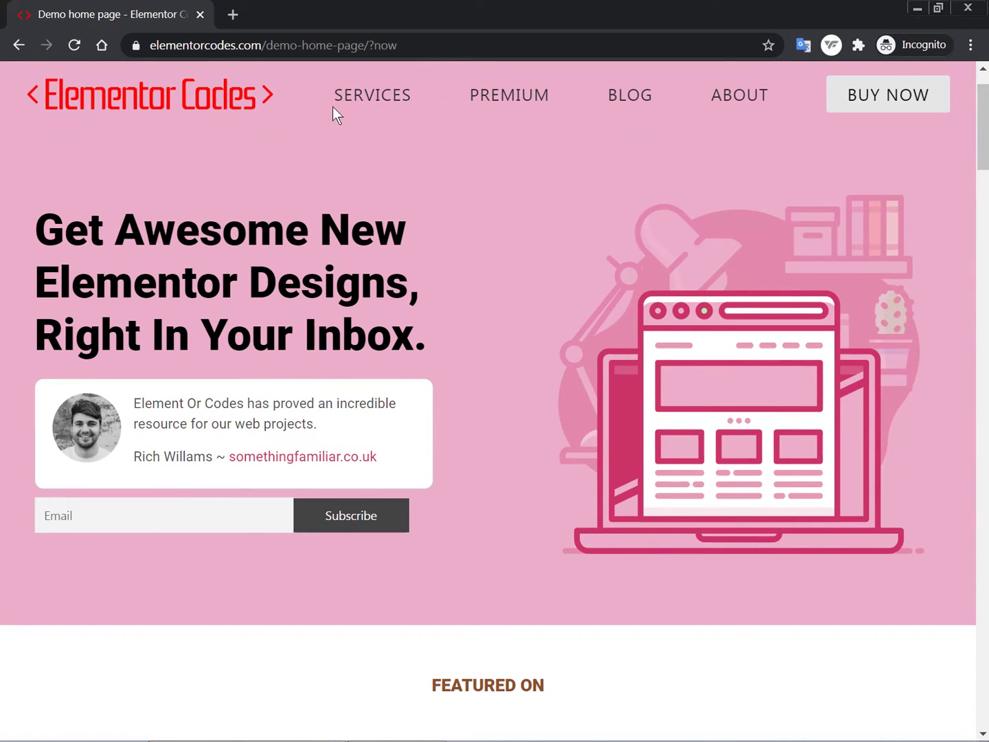
Step: Preview the mega menu panels under Services, Blog and About on the demo home page
{"action": "mouse_move", "coordinate": [350, 101]}
{"action": "mouse_move", "coordinate": [621, 102]}
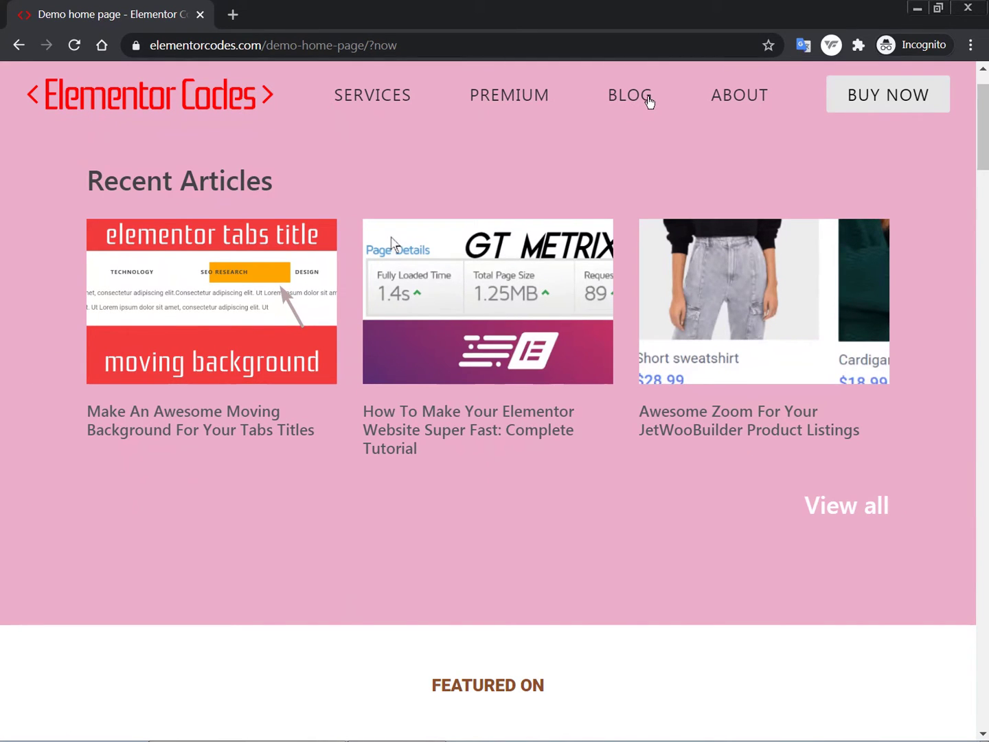
{"action": "mouse_move", "coordinate": [721, 97]}
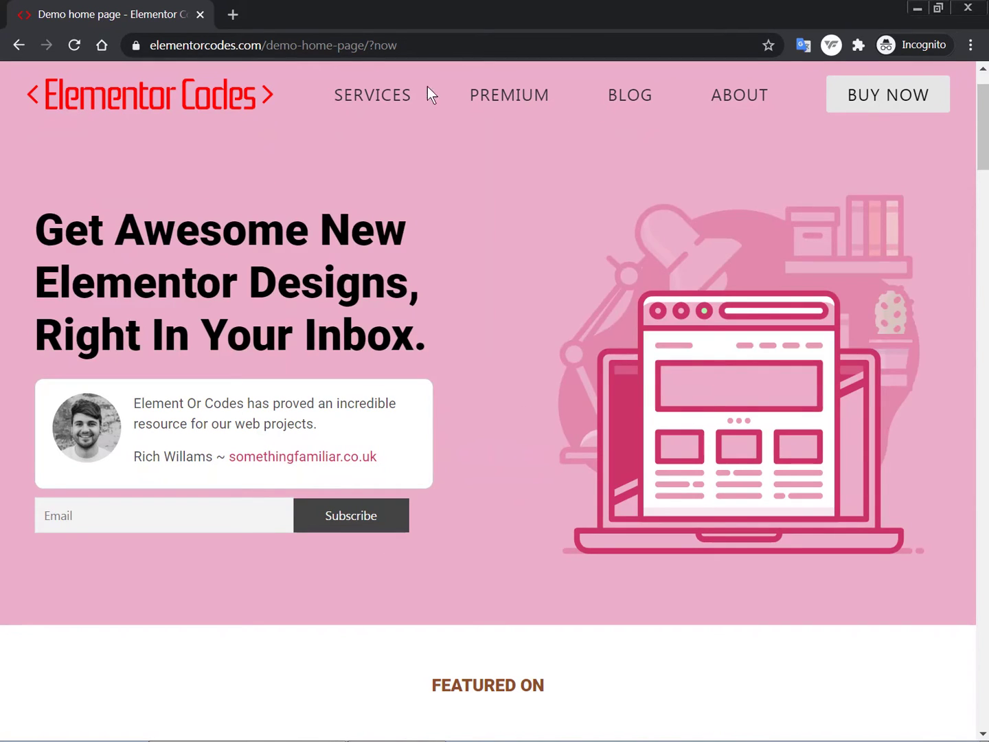
{"action": "mouse_move", "coordinate": [386, 90]}
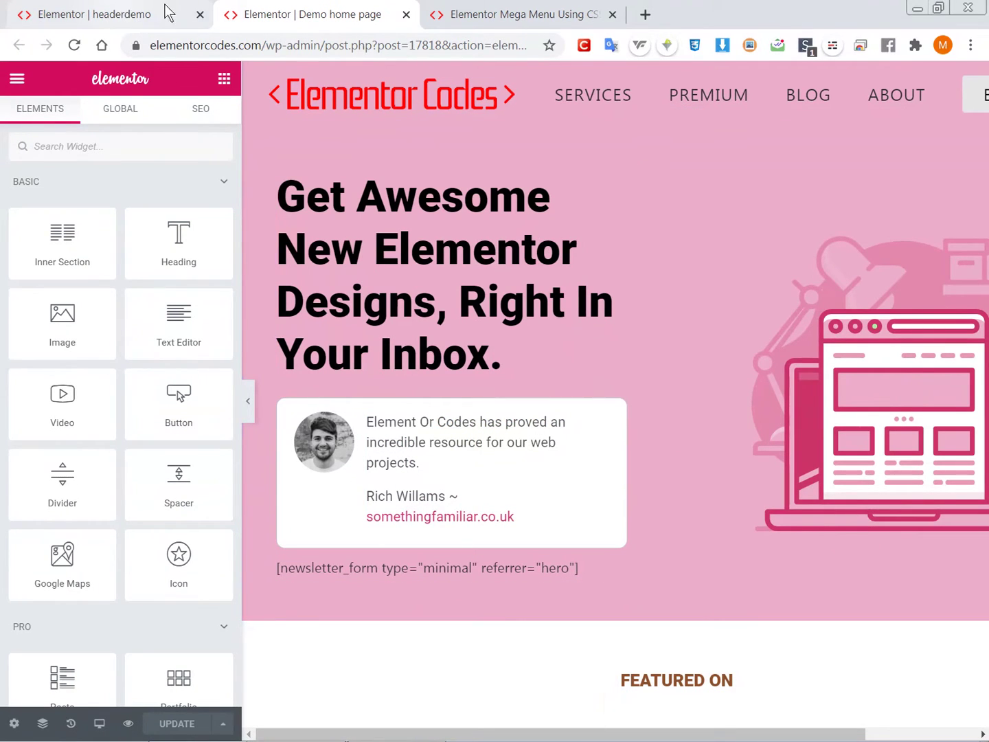
Step: Consult the mega menu article's section instructions and set the headerdemo logo section's content width to Full Width
{"action": "left_click", "coordinate": [492, 8]}
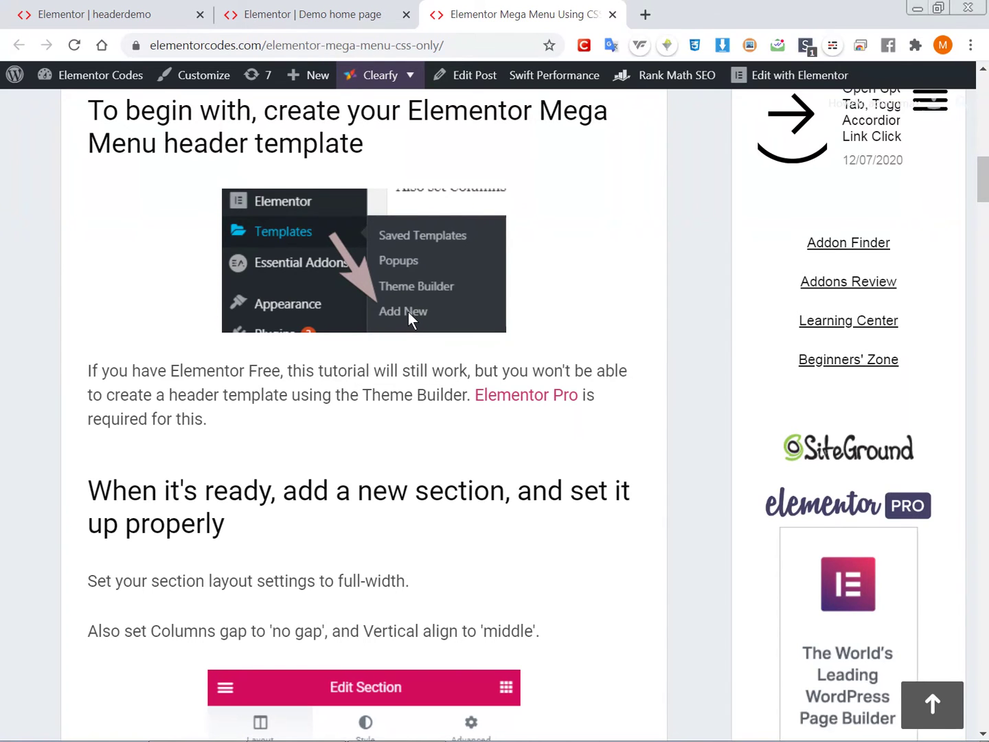
{"action": "scroll", "coordinate": [409, 313], "scroll_direction": "down", "scroll_amount": 1}
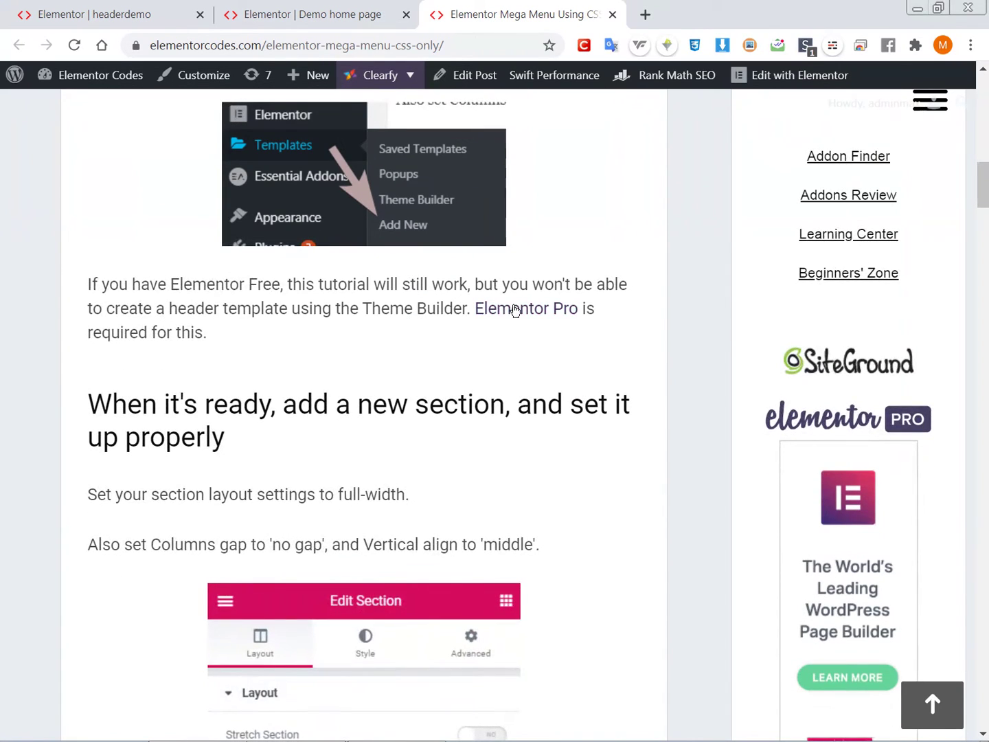
{"action": "scroll", "coordinate": [336, 292], "scroll_direction": "down", "scroll_amount": 2}
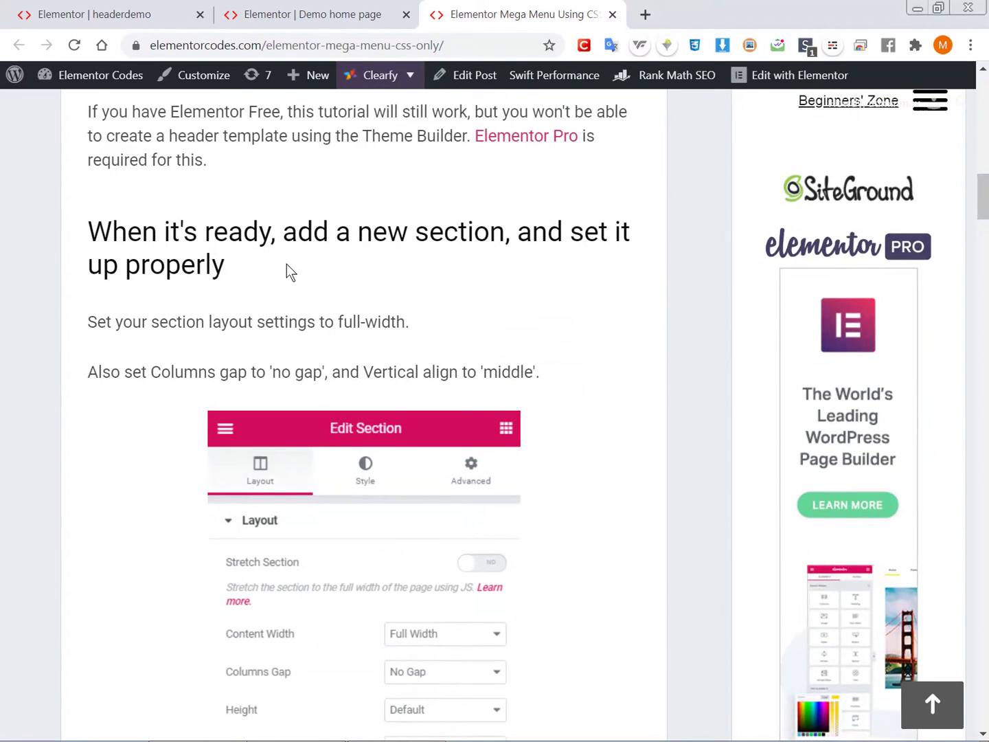
{"action": "scroll", "coordinate": [277, 264], "scroll_direction": "down", "scroll_amount": 1}
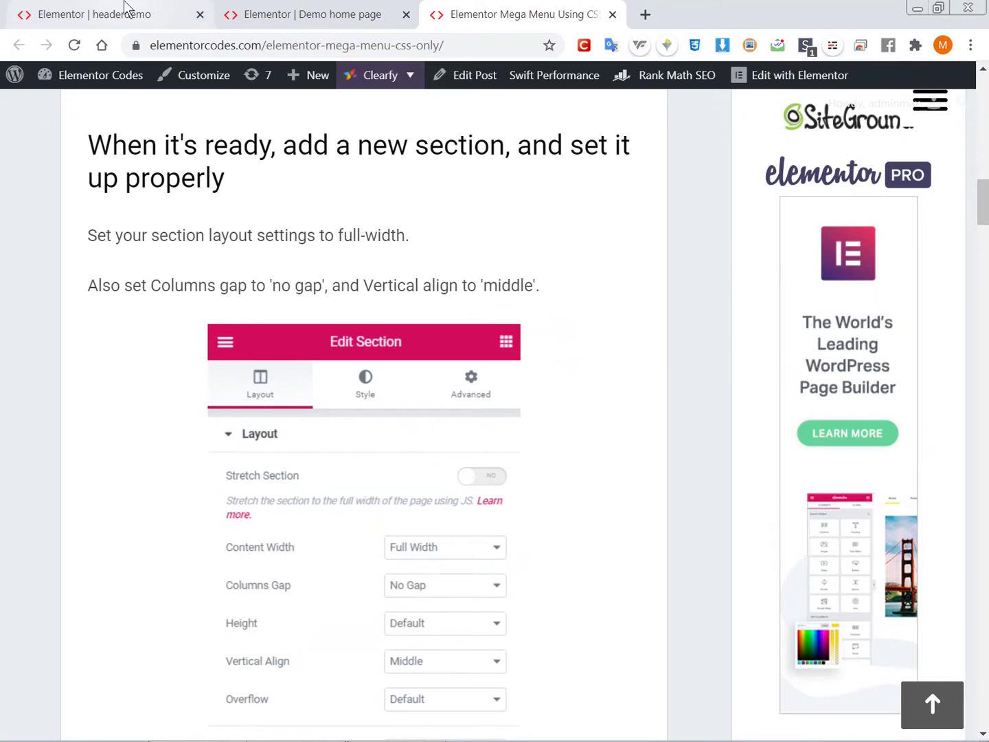
{"action": "left_click", "coordinate": [125, 9]}
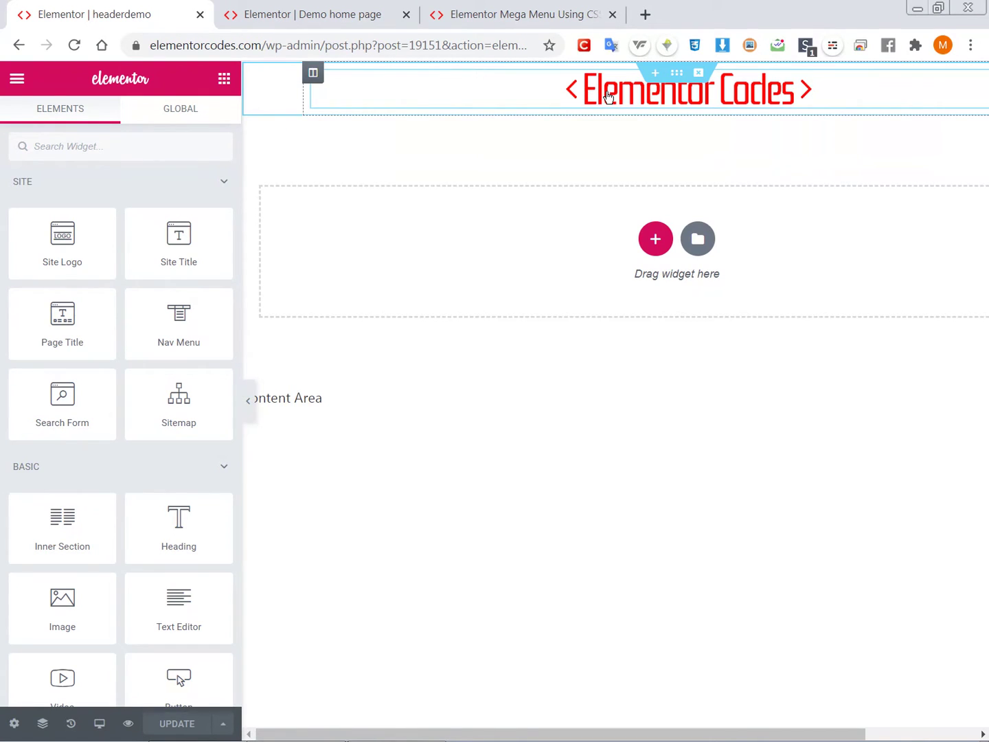
{"action": "left_click", "coordinate": [677, 74]}
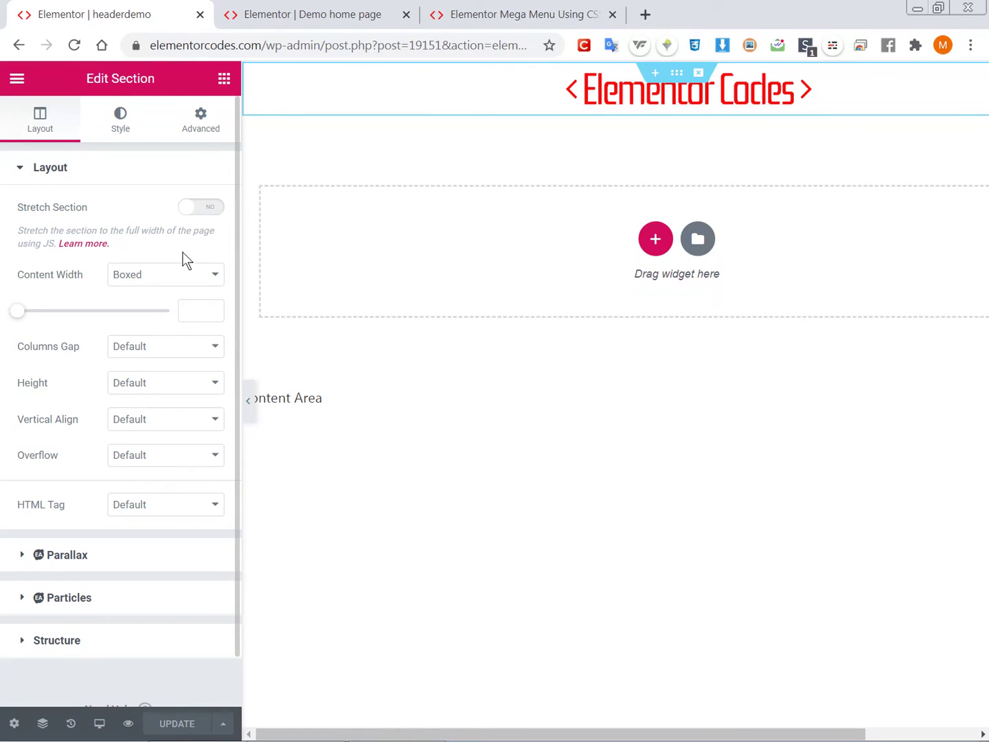
{"action": "left_click", "coordinate": [172, 272]}
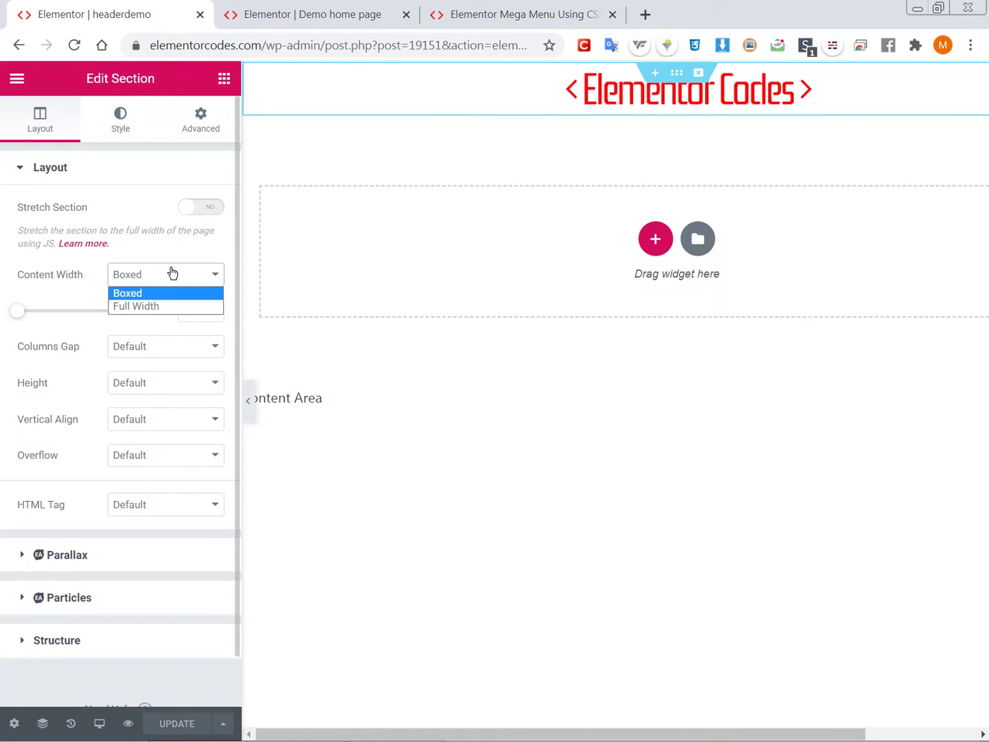
{"action": "left_click", "coordinate": [161, 307]}
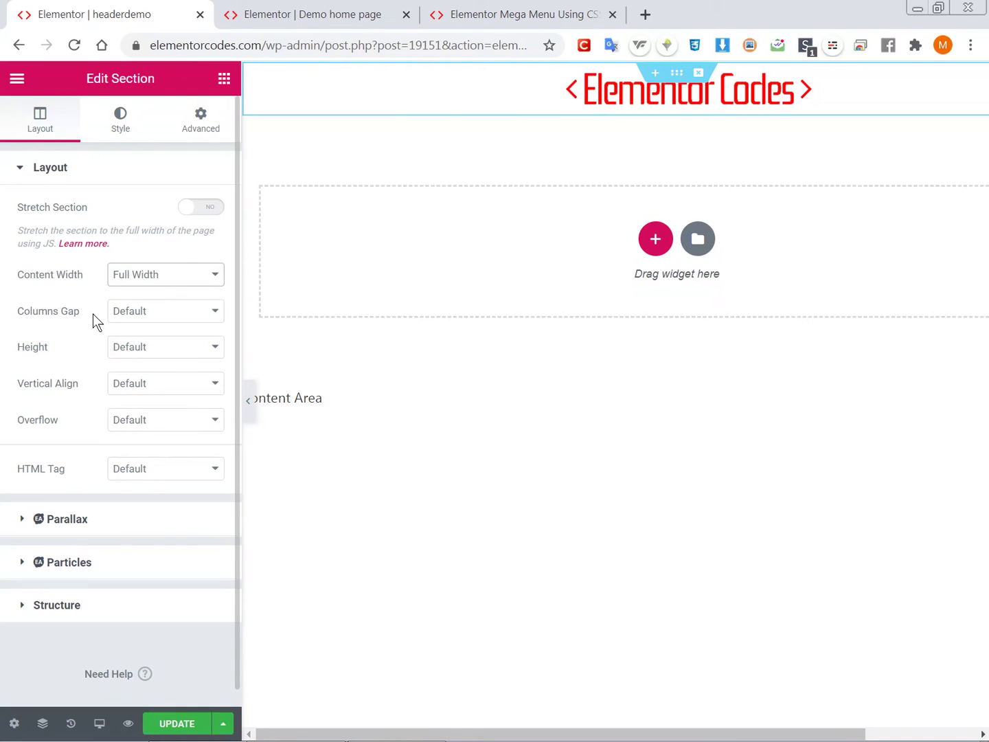
Step: Set the header section's columns gap to No Gap and its vertical align to Middle
{"action": "left_click", "coordinate": [148, 319]}
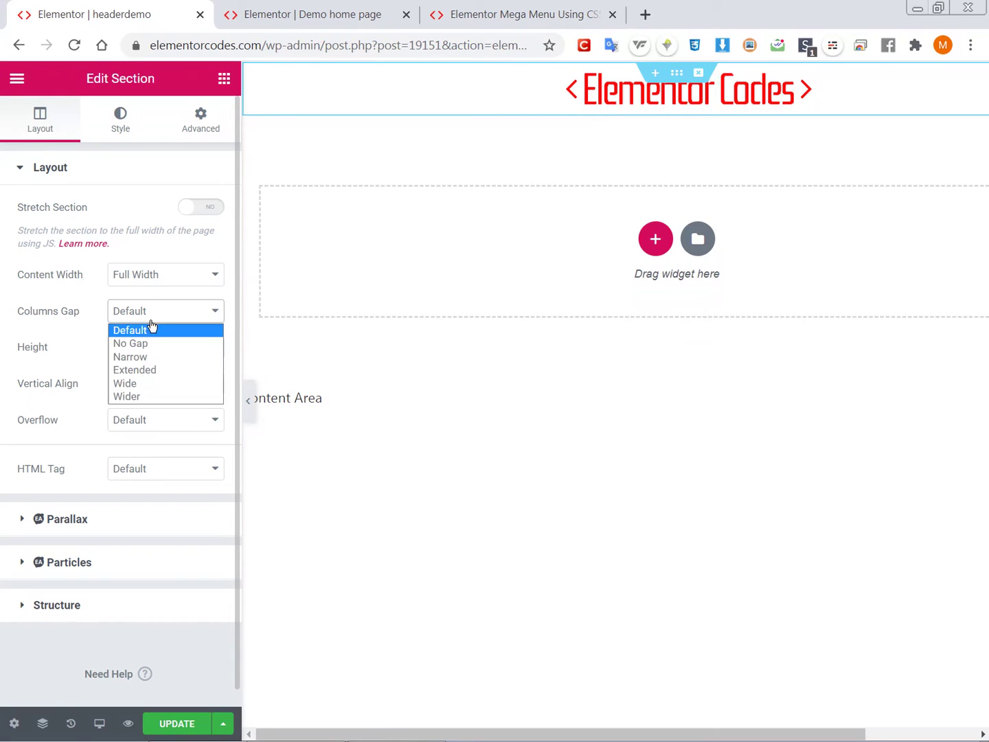
{"action": "key", "text": "Escape"}
{"action": "left_click", "coordinate": [147, 339]}
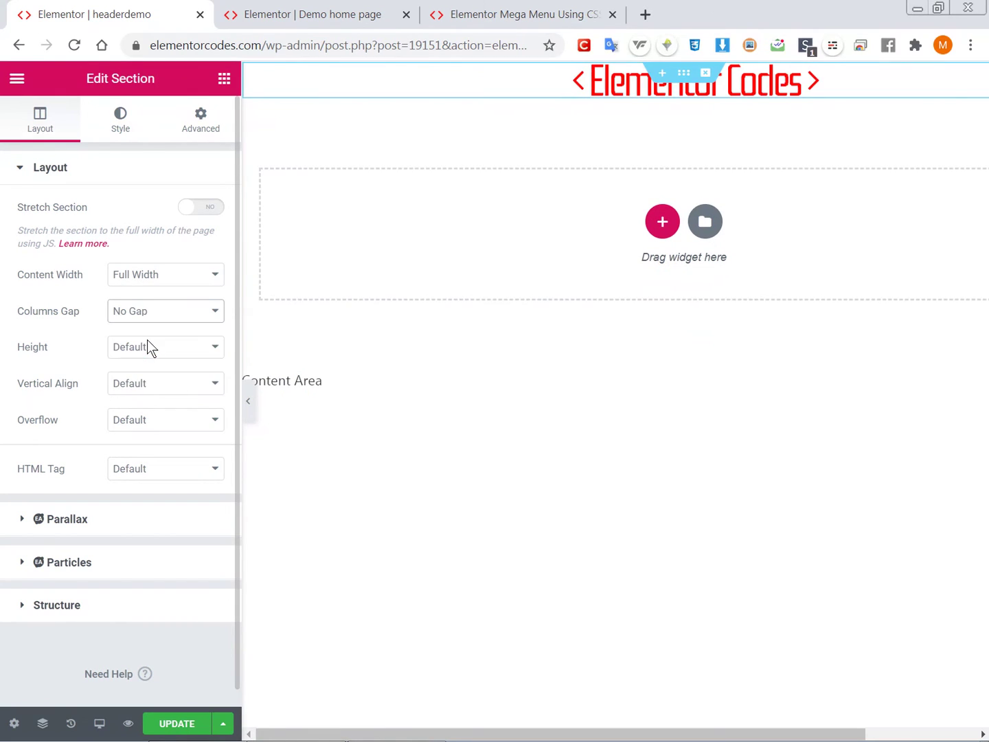
{"action": "left_click", "coordinate": [156, 390]}
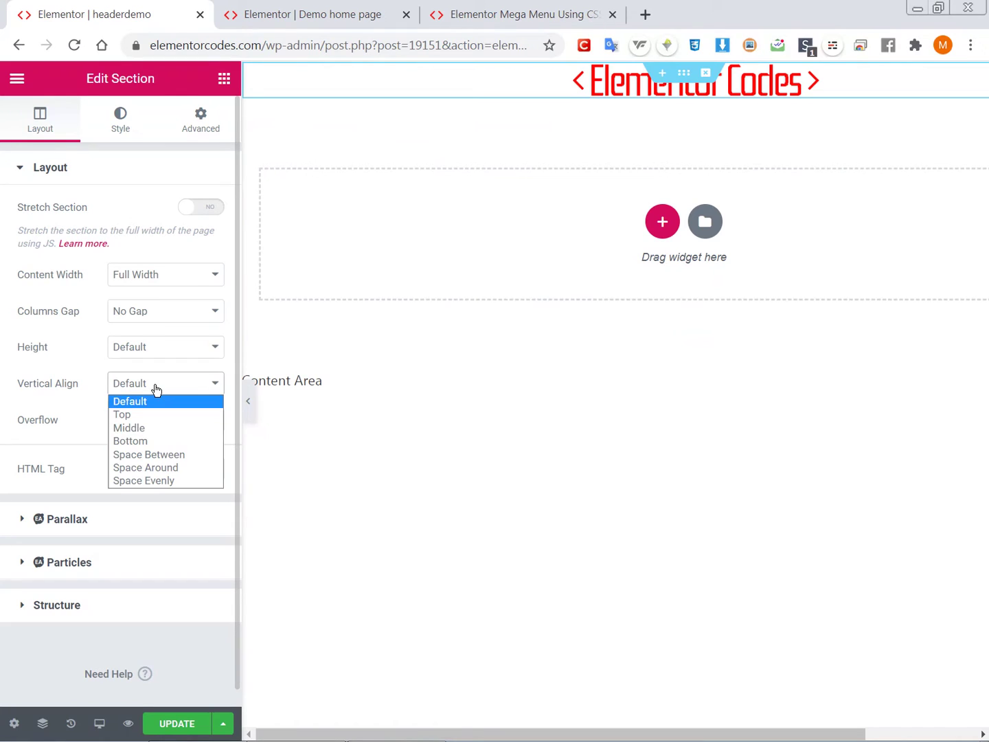
{"action": "left_click", "coordinate": [164, 426]}
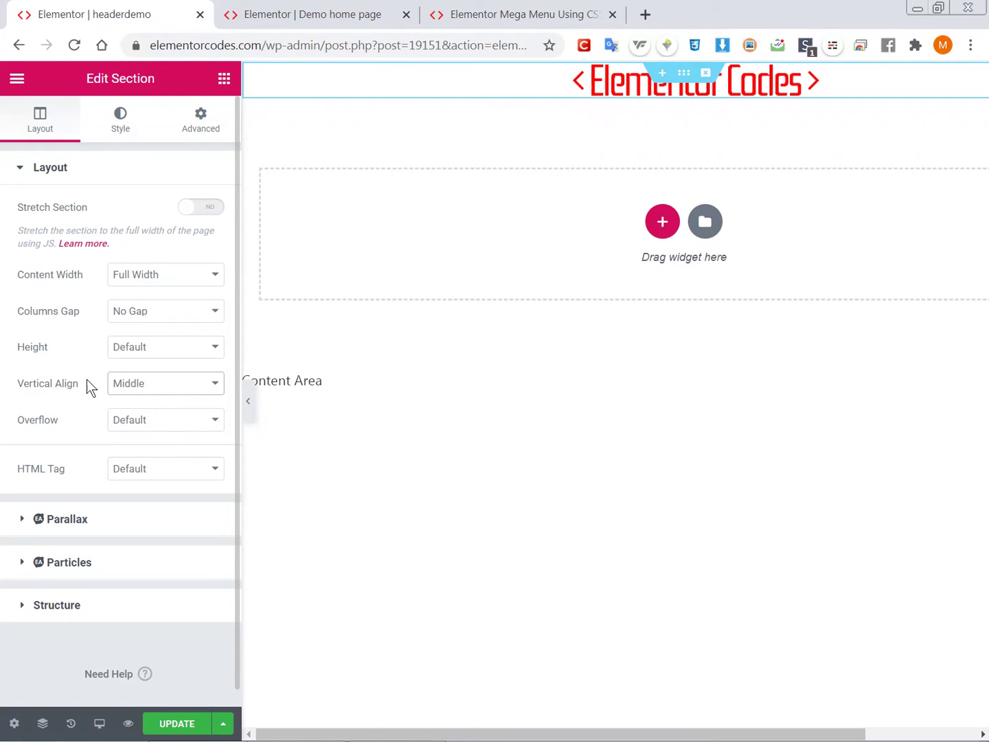
Step: Following the article's advanced section instructions, set the header section's z-index to 99 and its padding to 0 on all sides
{"action": "left_click", "coordinate": [515, 10]}
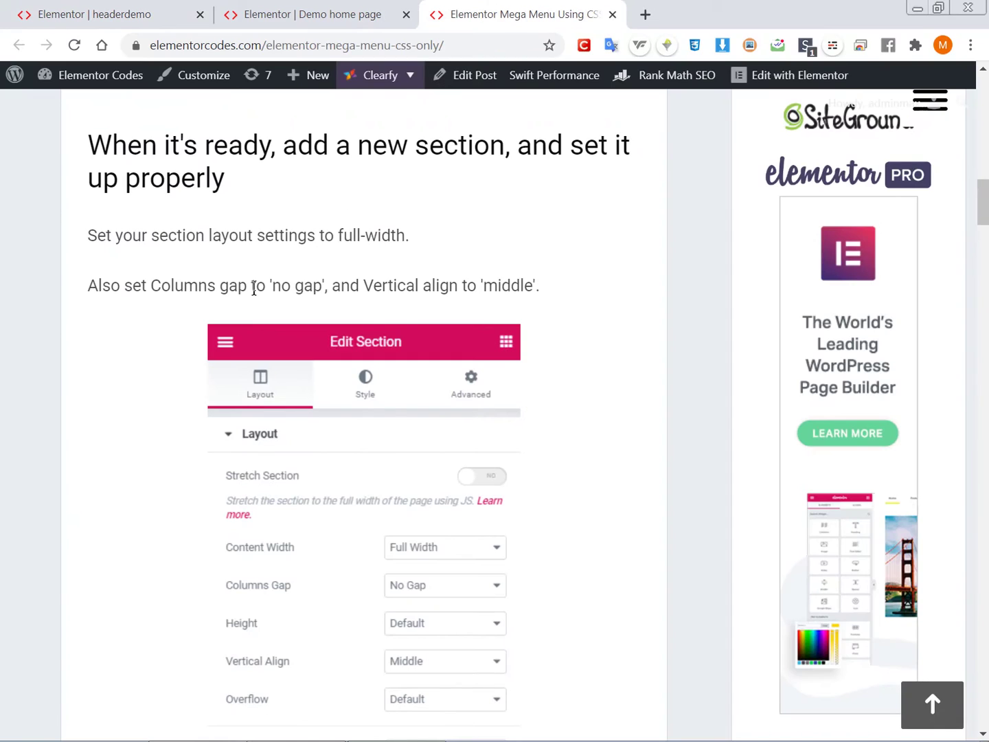
{"action": "scroll", "coordinate": [217, 302], "scroll_direction": "down", "scroll_amount": 3}
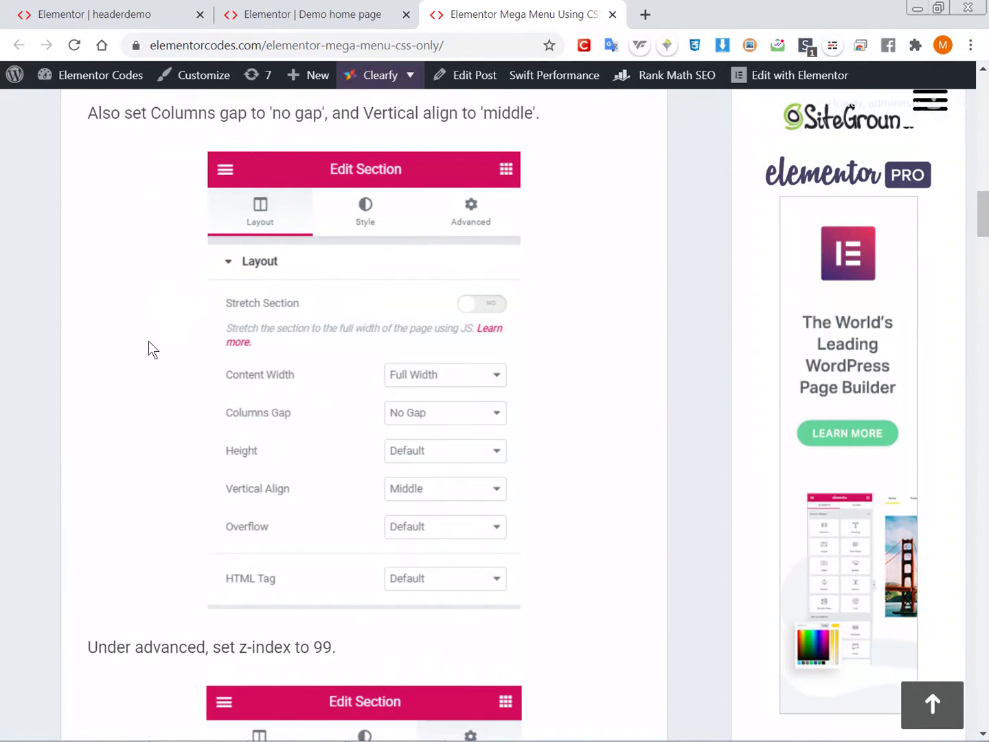
{"action": "scroll", "coordinate": [149, 342], "scroll_direction": "down", "scroll_amount": 1}
{"action": "scroll", "coordinate": [146, 345], "scroll_direction": "down", "scroll_amount": 5}
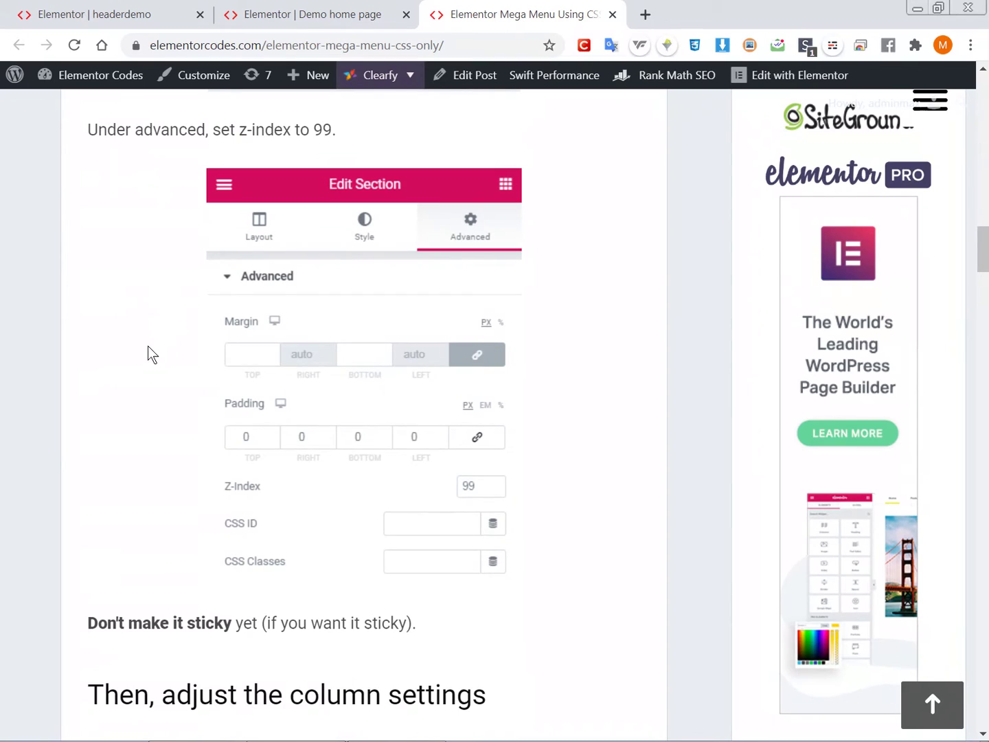
{"action": "scroll", "coordinate": [159, 360], "scroll_direction": "down", "scroll_amount": 1}
{"action": "scroll", "coordinate": [158, 360], "scroll_direction": "up", "scroll_amount": 1}
{"action": "left_click", "coordinate": [117, 14]}
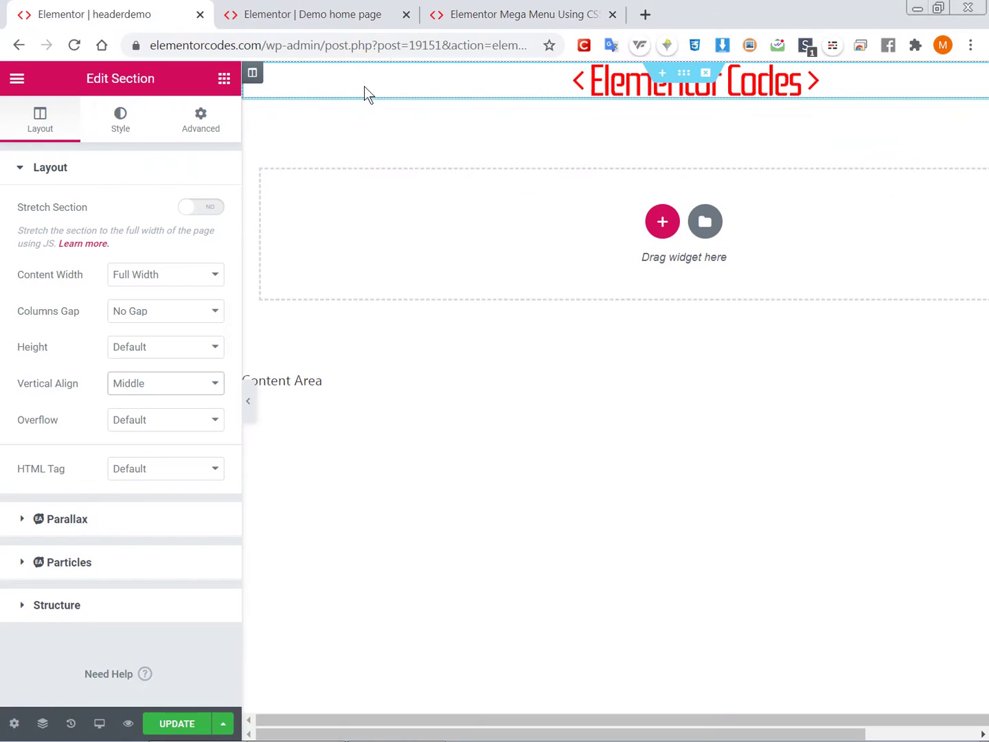
{"action": "left_click", "coordinate": [208, 116]}
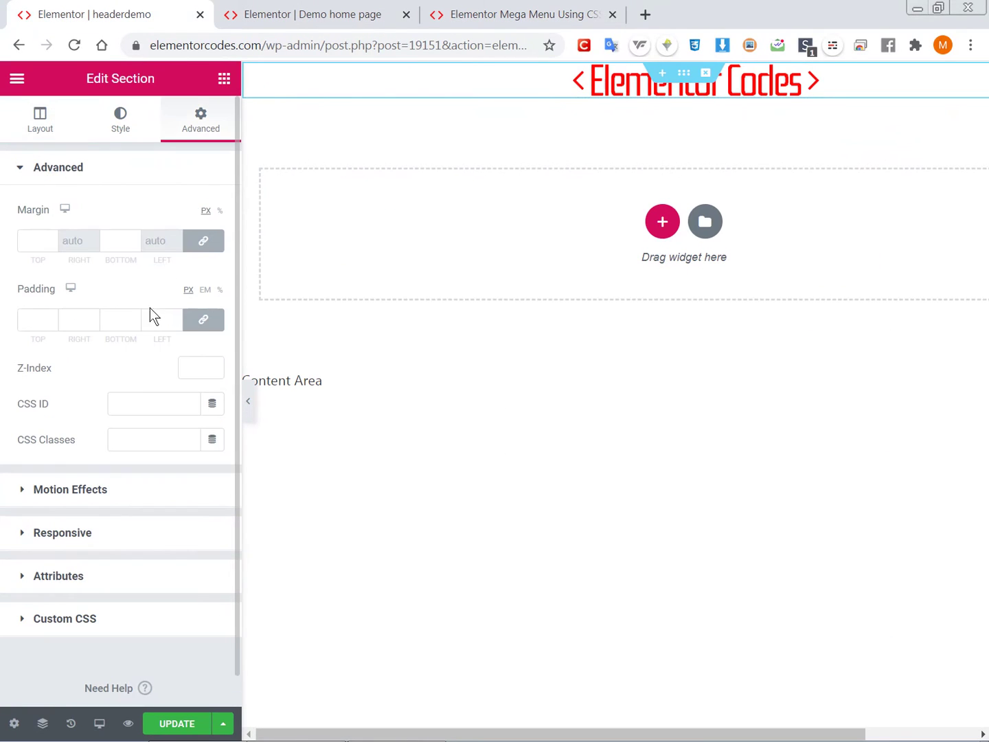
{"action": "left_click", "coordinate": [193, 364]}
{"action": "type", "text": "99"}
{"action": "left_click", "coordinate": [109, 328]}
{"action": "type", "text": "0"}
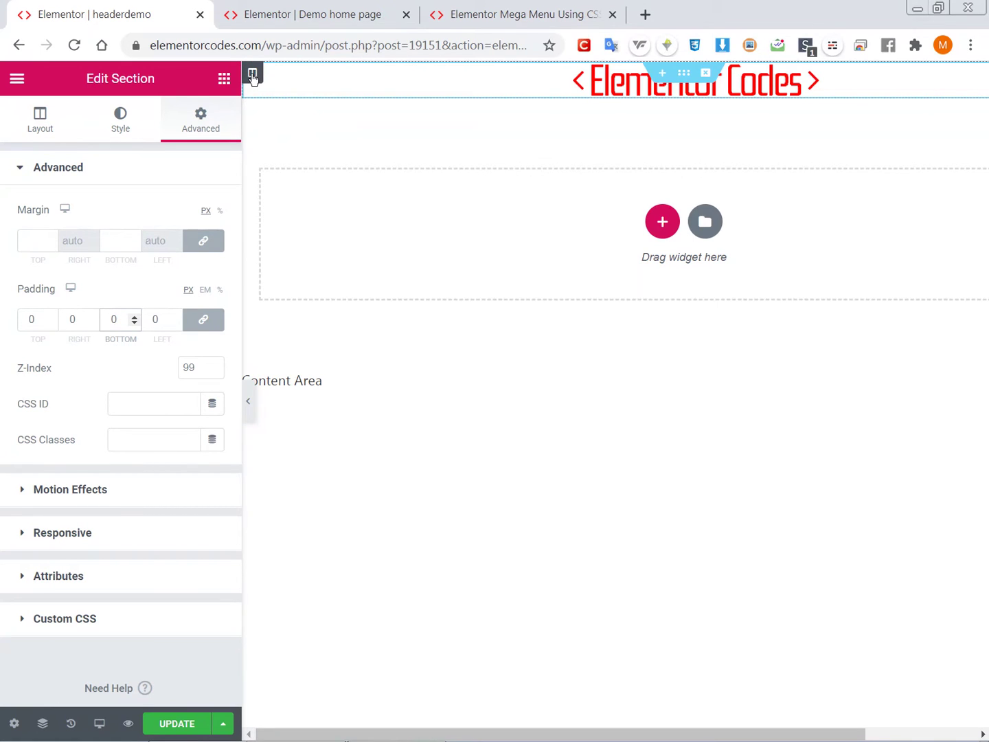
Step: Set the header column's horizontal align to Space Between and its HTML tag to nav
{"action": "left_click", "coordinate": [253, 75]}
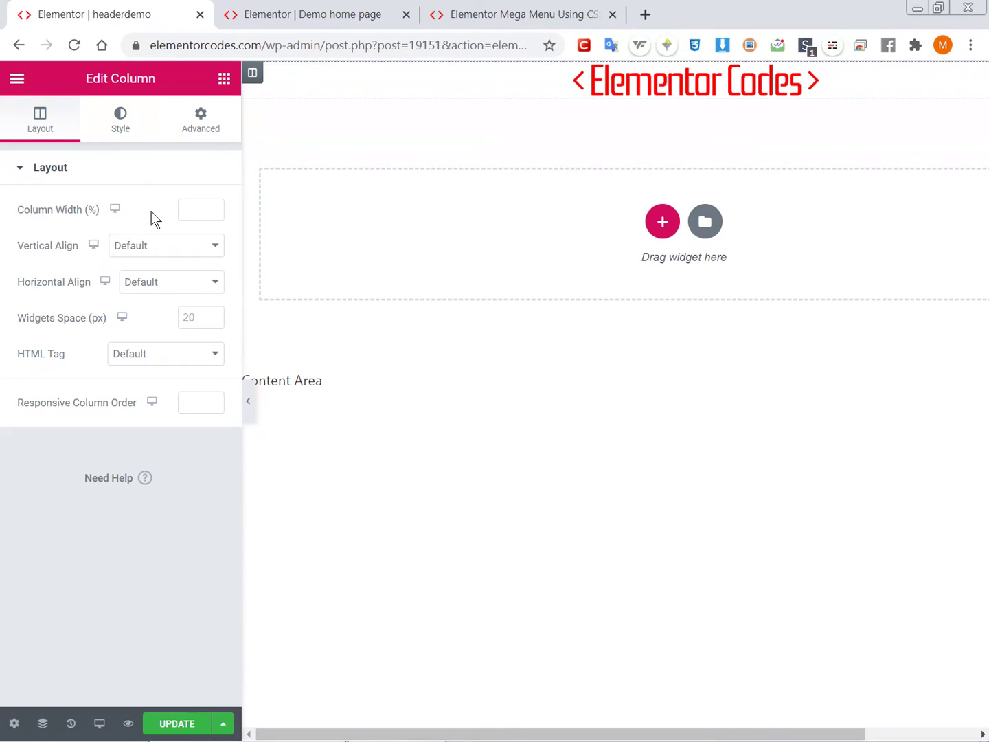
{"action": "left_click", "coordinate": [178, 281]}
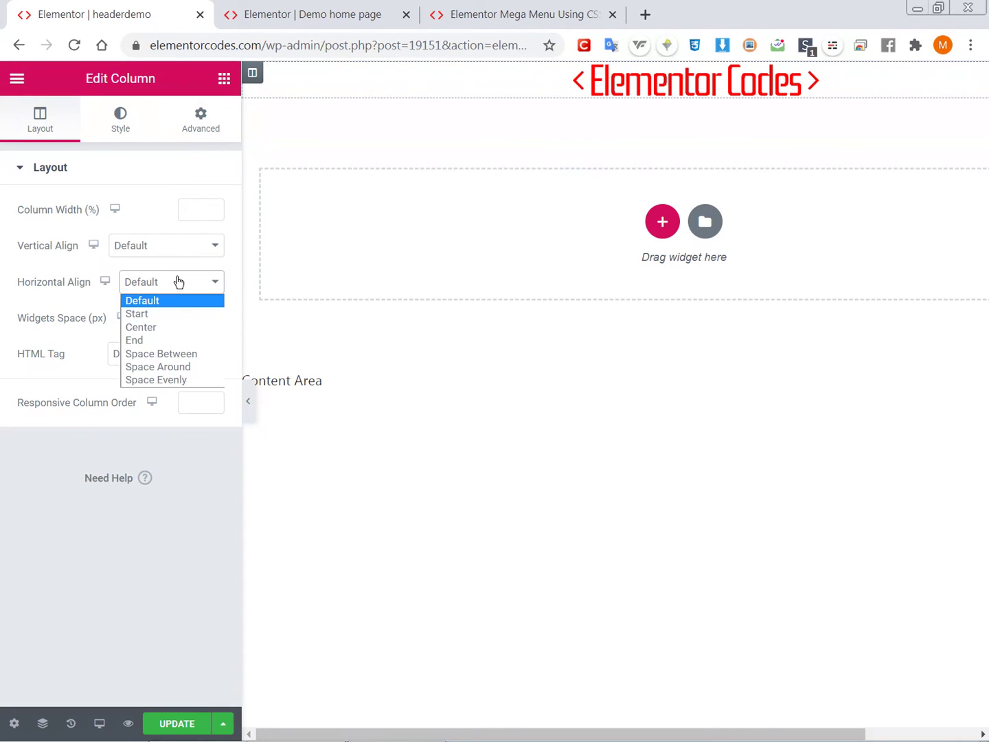
{"action": "left_click", "coordinate": [189, 356]}
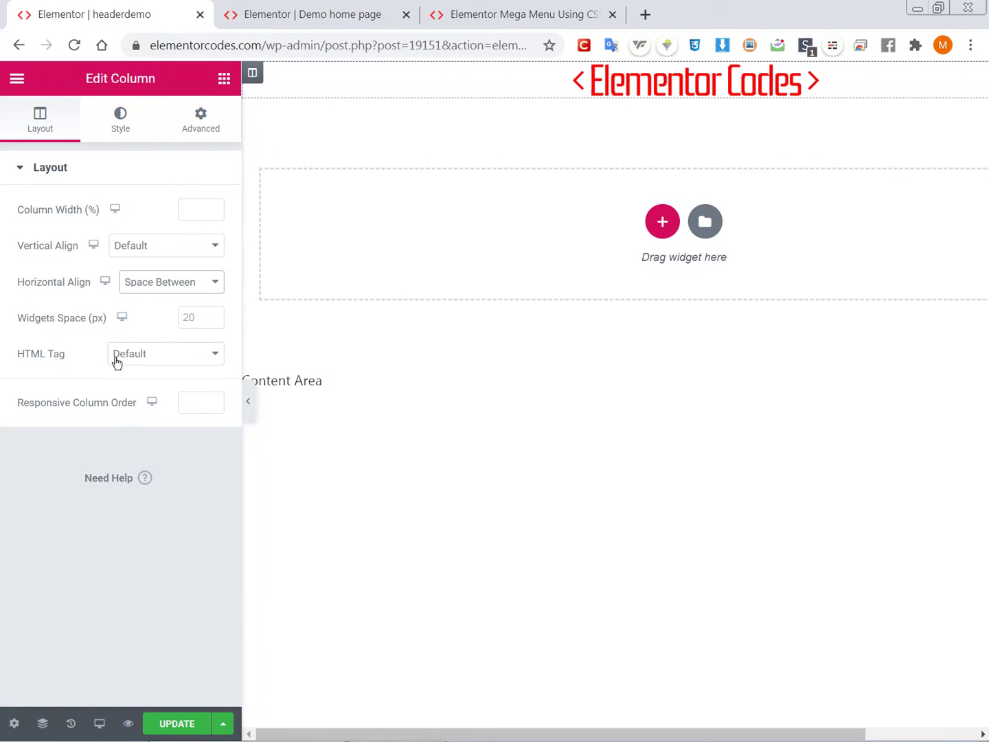
{"action": "left_click", "coordinate": [146, 365]}
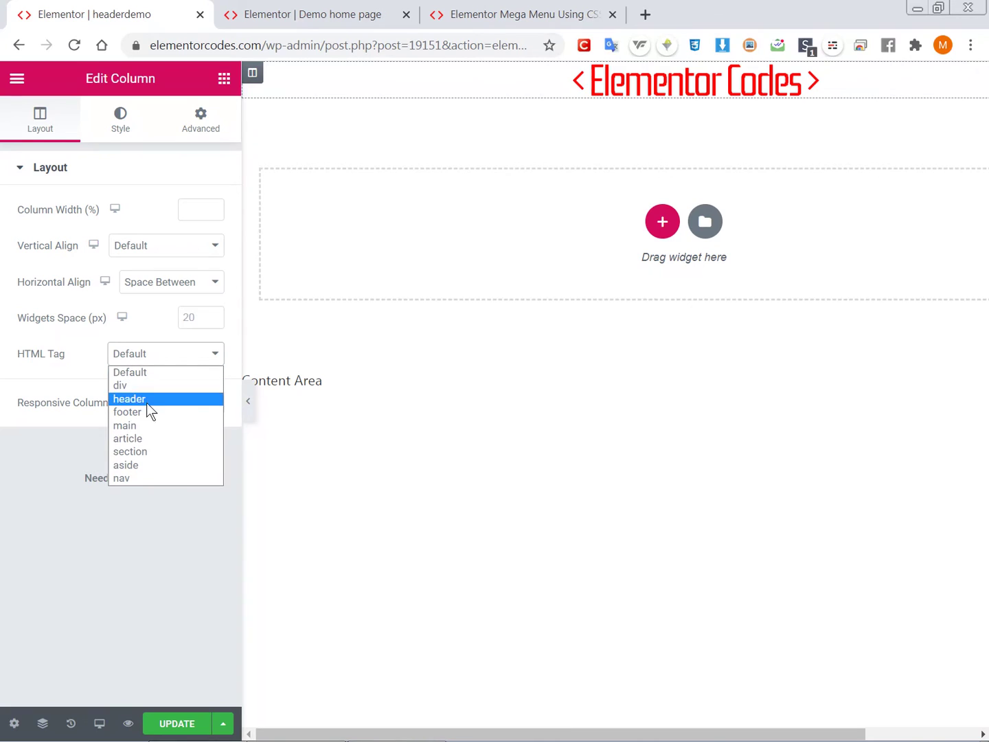
{"action": "left_click", "coordinate": [140, 480]}
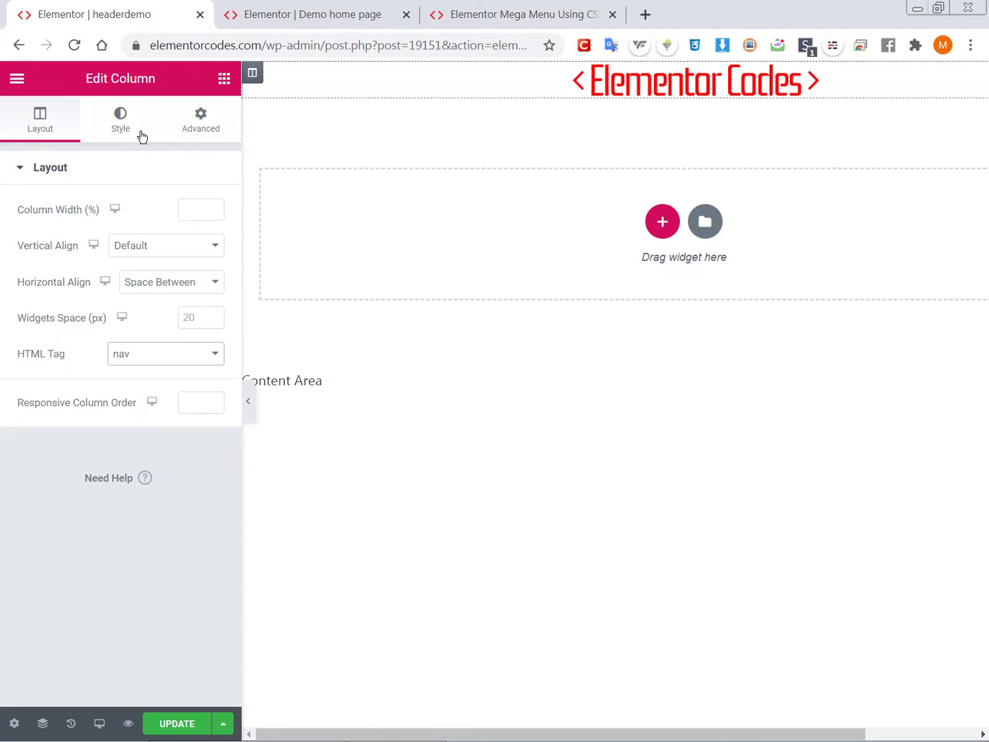
Step: Check the article's instructions for the column settings, including horizontal align and HTML tag
{"action": "key", "text": "ctrl+3"}
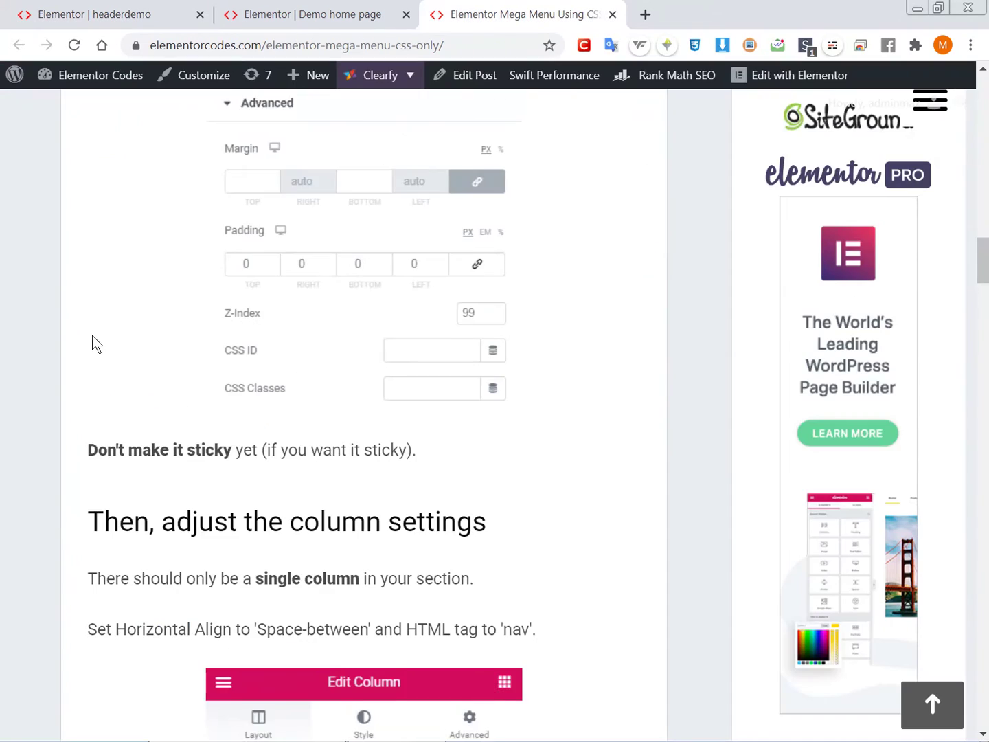
{"action": "scroll", "coordinate": [95, 338], "scroll_direction": "down", "scroll_amount": 1}
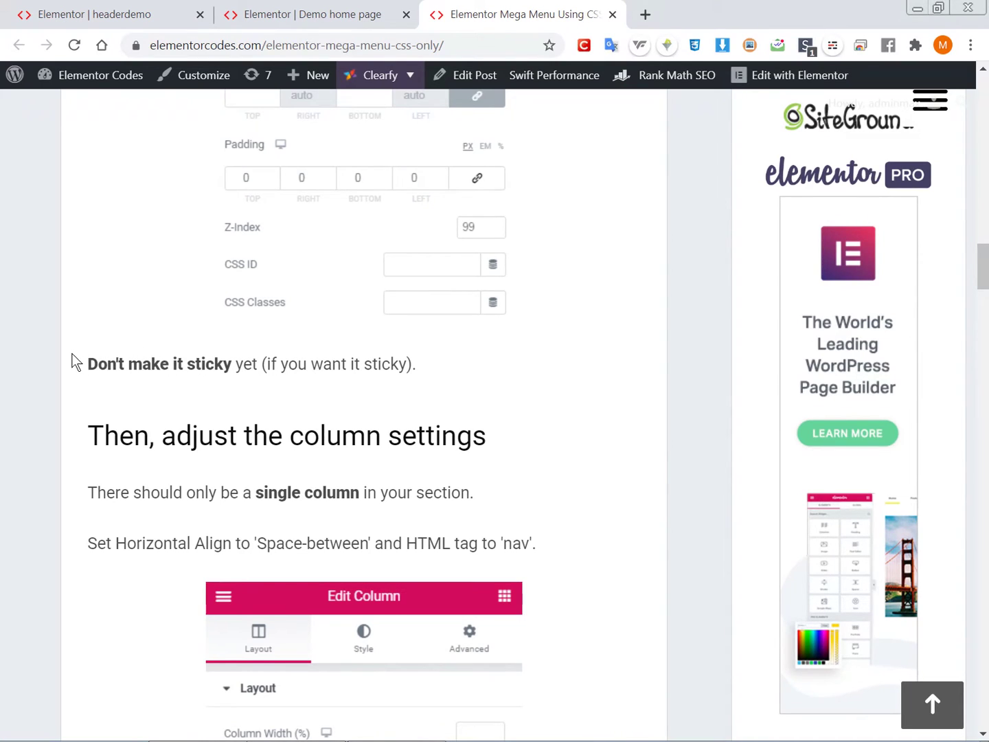
{"action": "scroll", "coordinate": [76, 361], "scroll_direction": "down", "scroll_amount": 1}
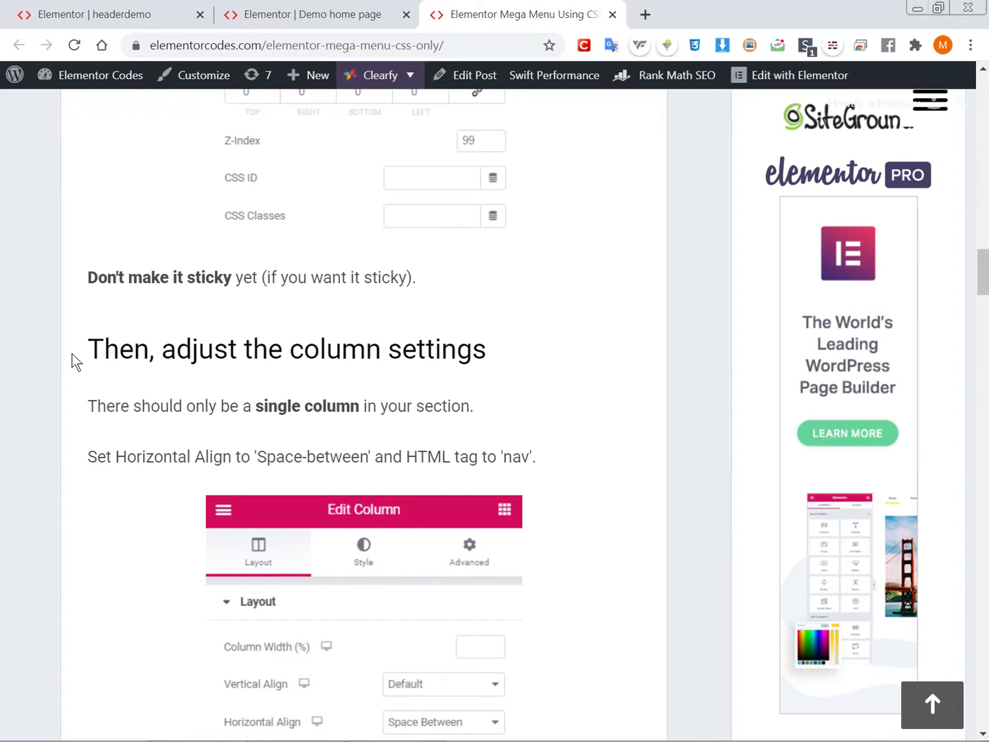
{"action": "scroll", "coordinate": [73, 361], "scroll_direction": "down", "scroll_amount": 2}
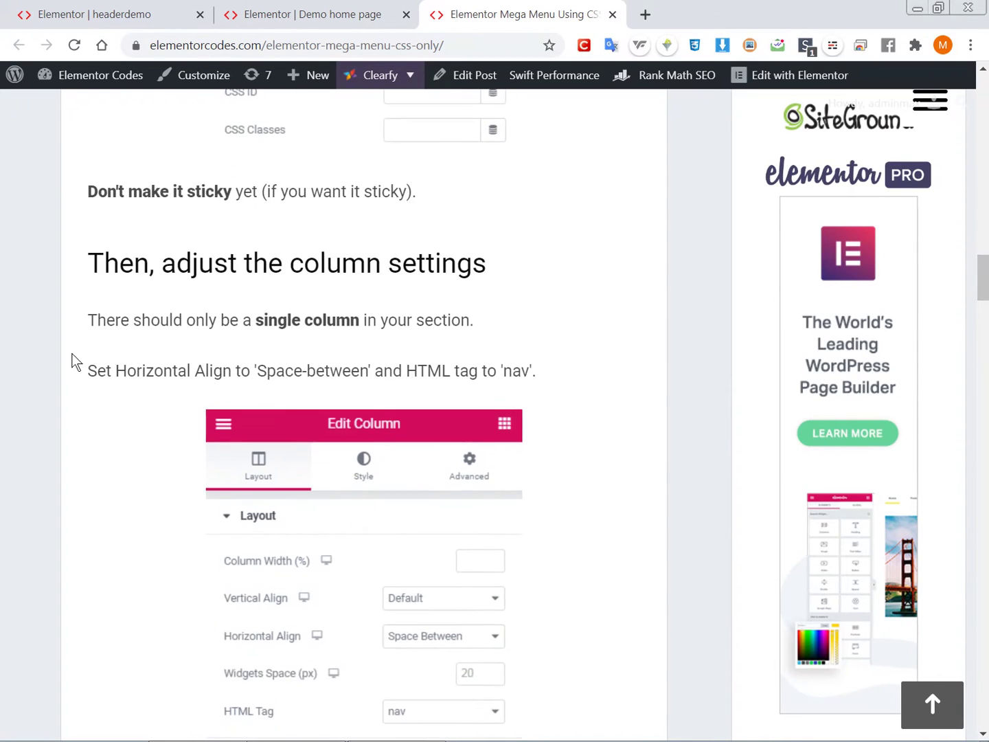
Step: In the headerdemo template, set the logo image's positioning width to Inline (auto)
{"action": "left_click", "coordinate": [164, 8]}
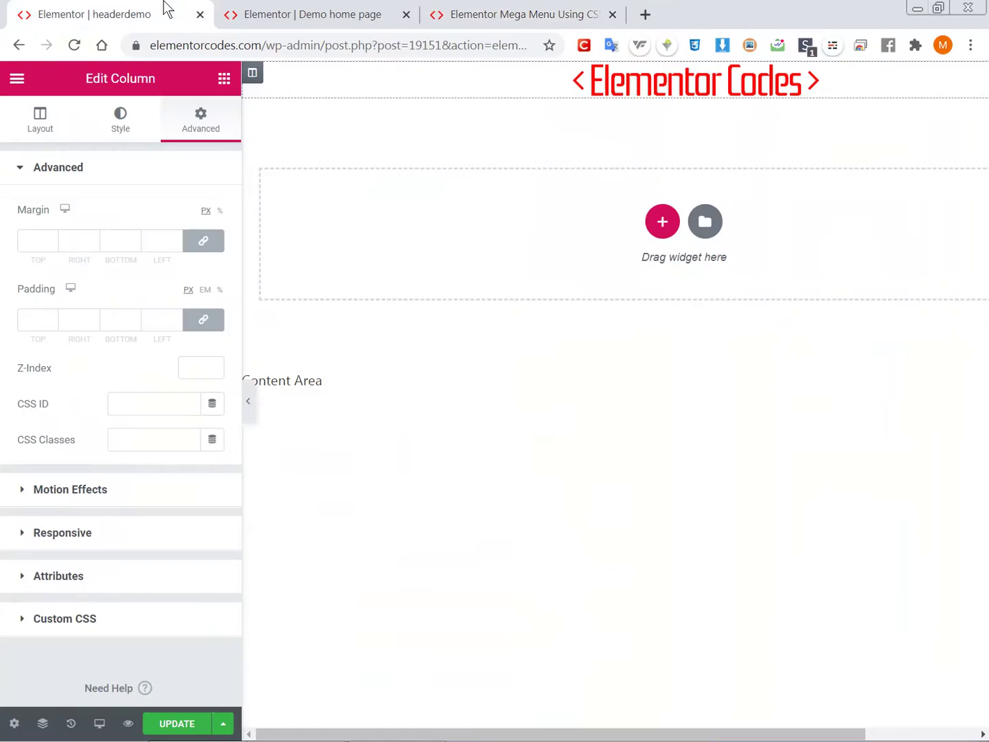
{"action": "right_click", "coordinate": [599, 83]}
{"action": "left_click", "coordinate": [591, 83]}
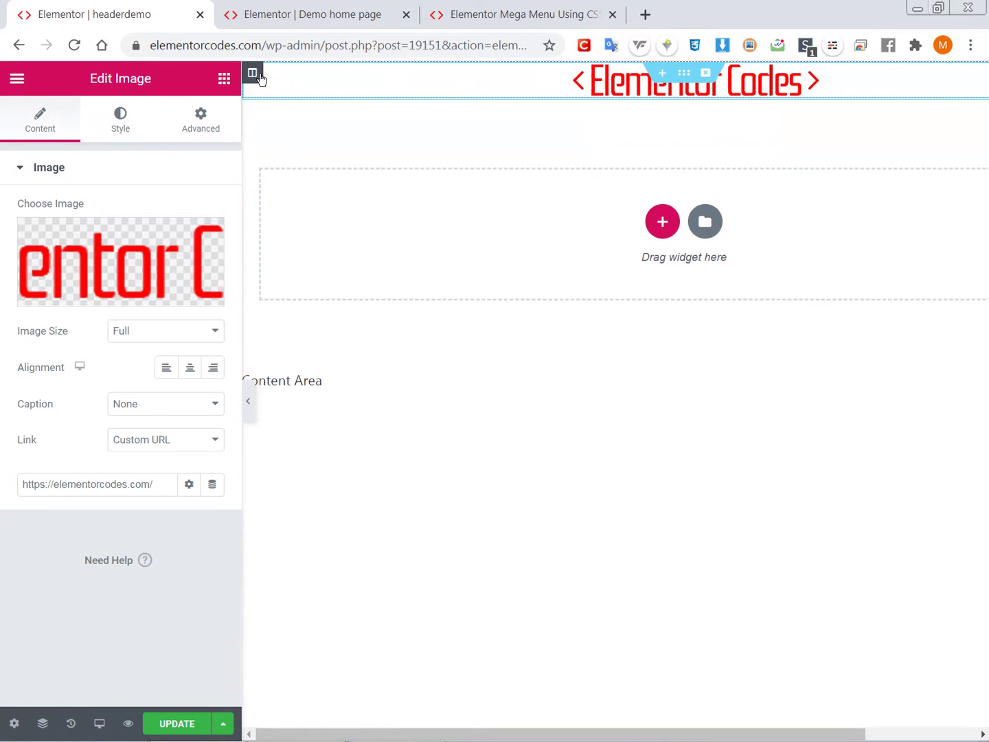
{"action": "left_click", "coordinate": [211, 125]}
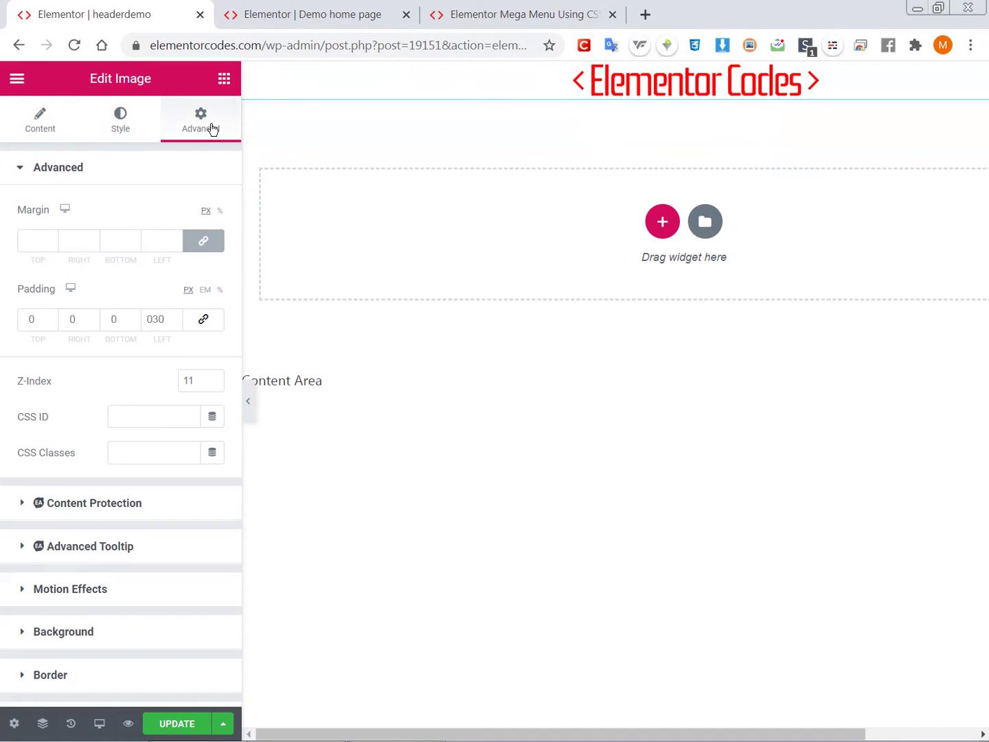
{"action": "scroll", "coordinate": [129, 444], "scroll_direction": "down", "scroll_amount": 2}
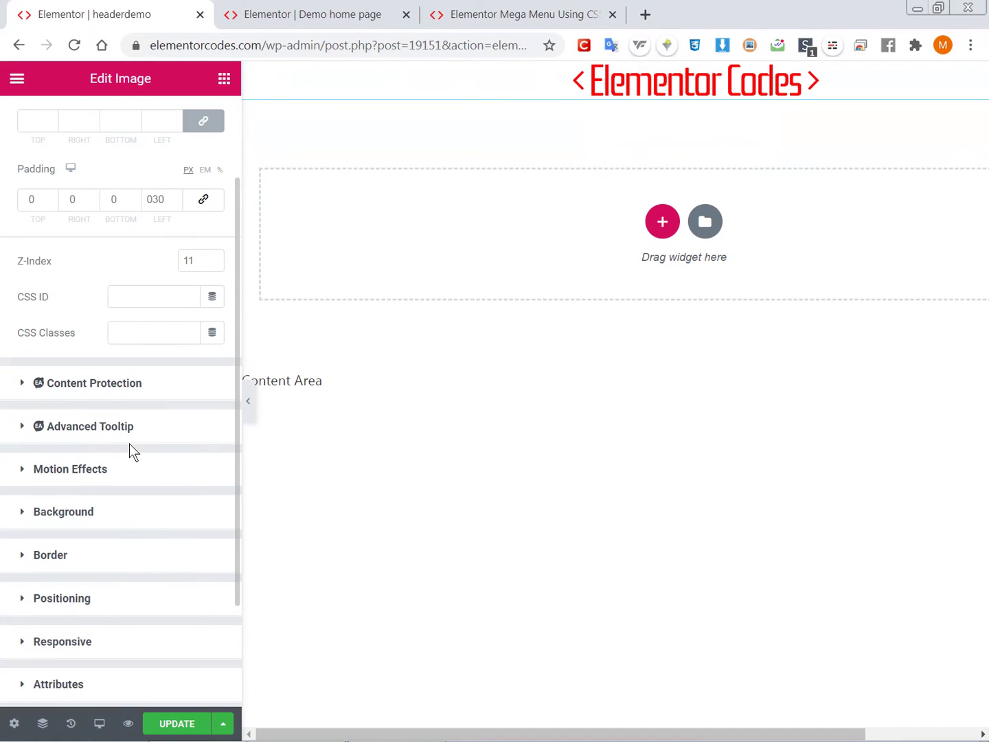
{"action": "scroll", "coordinate": [129, 444], "scroll_direction": "up", "scroll_amount": 2}
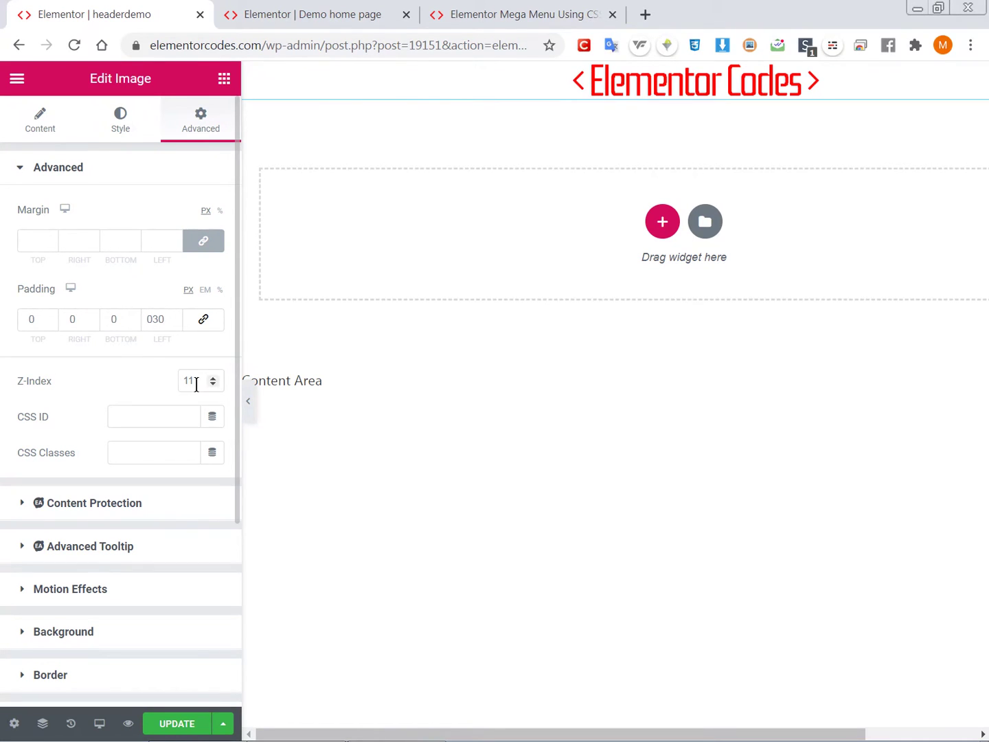
{"action": "scroll", "coordinate": [161, 391], "scroll_direction": "down", "scroll_amount": 4}
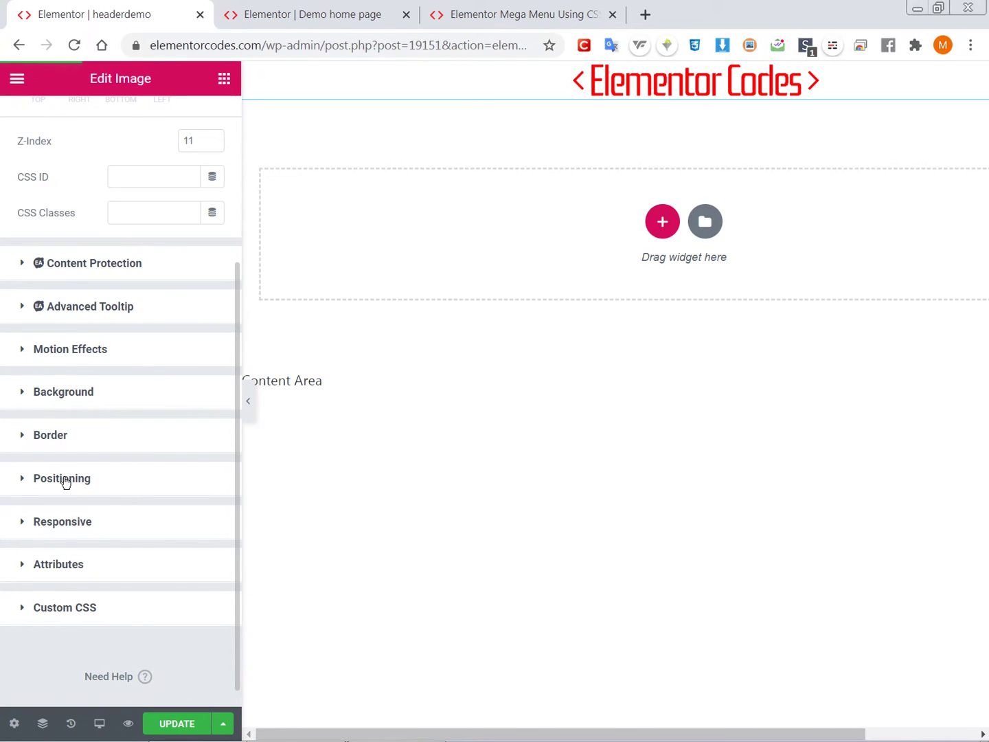
{"action": "left_click", "coordinate": [64, 480]}
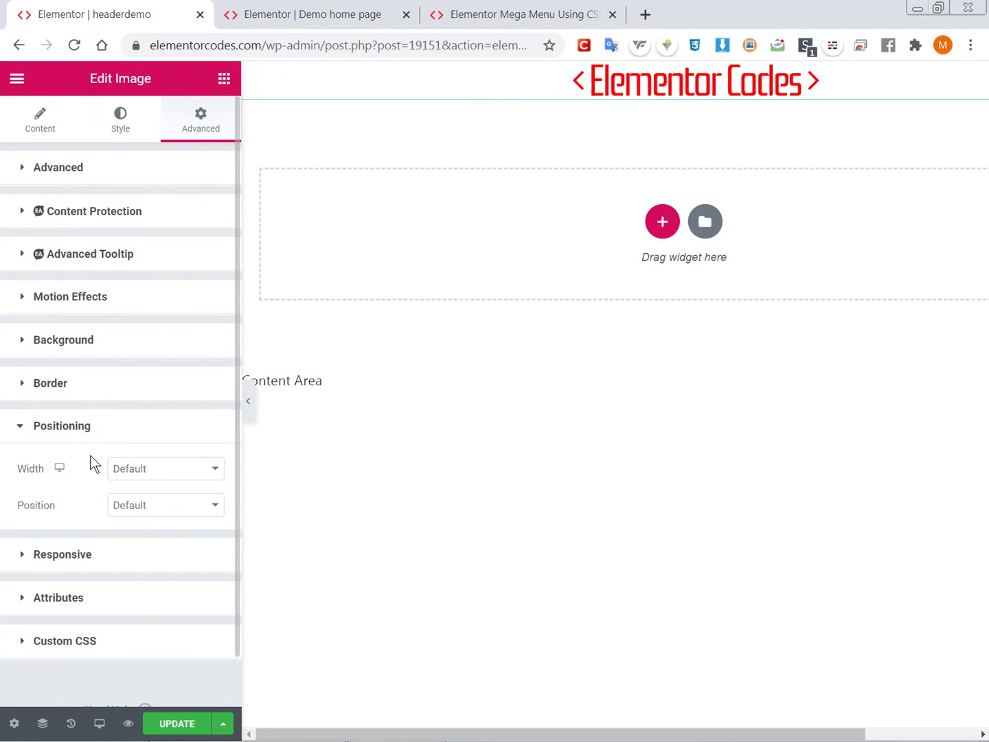
{"action": "left_click", "coordinate": [168, 469]}
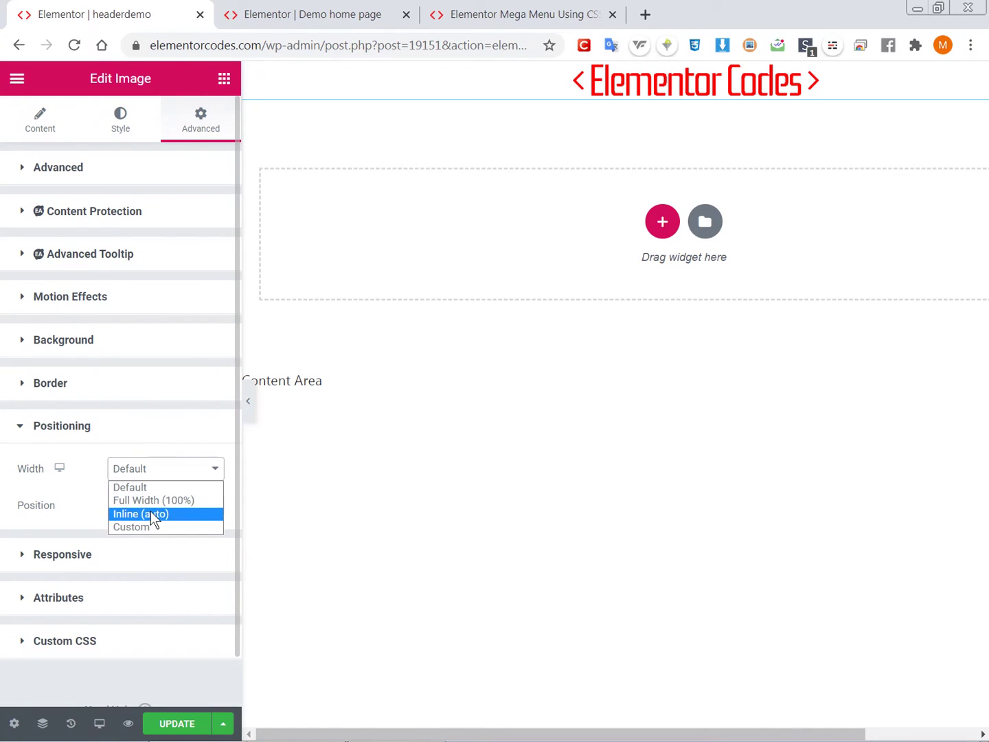
{"action": "left_click", "coordinate": [152, 520]}
Step: Add a Heading widget directly after the logo in the header column and title it Services
{"action": "left_click", "coordinate": [224, 78]}
{"action": "left_click_drag", "start_coordinate": [177, 522], "coordinate": [378, 98]}
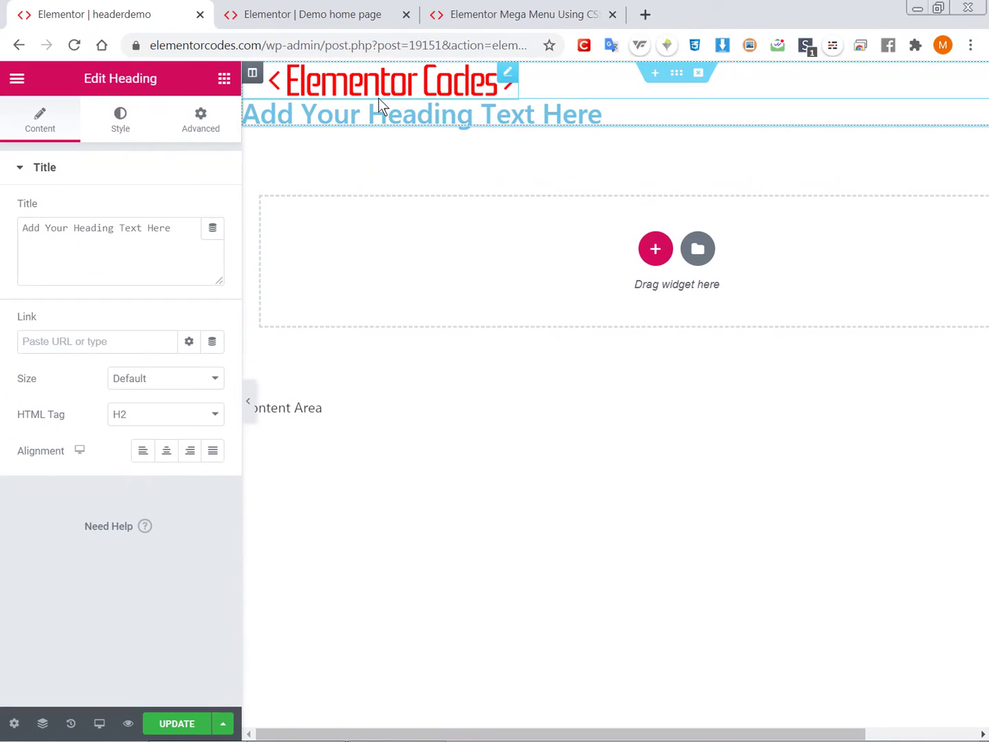
{"action": "left_click_drag", "start_coordinate": [133, 255], "coordinate": [134, 191]}
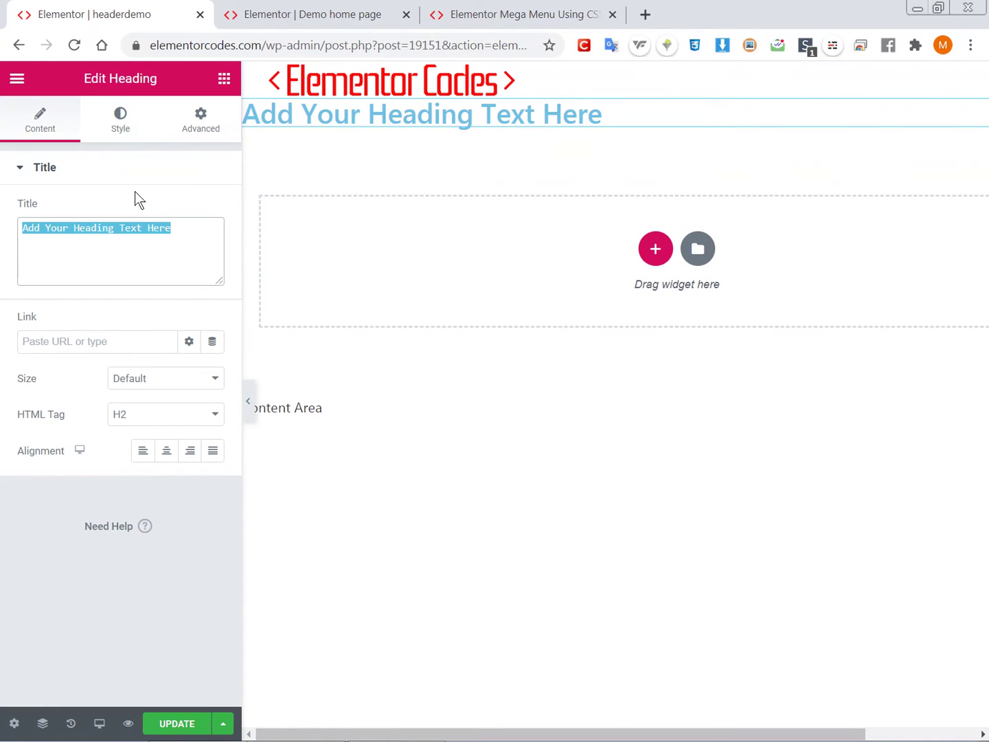
{"action": "type", "text": "Services"}
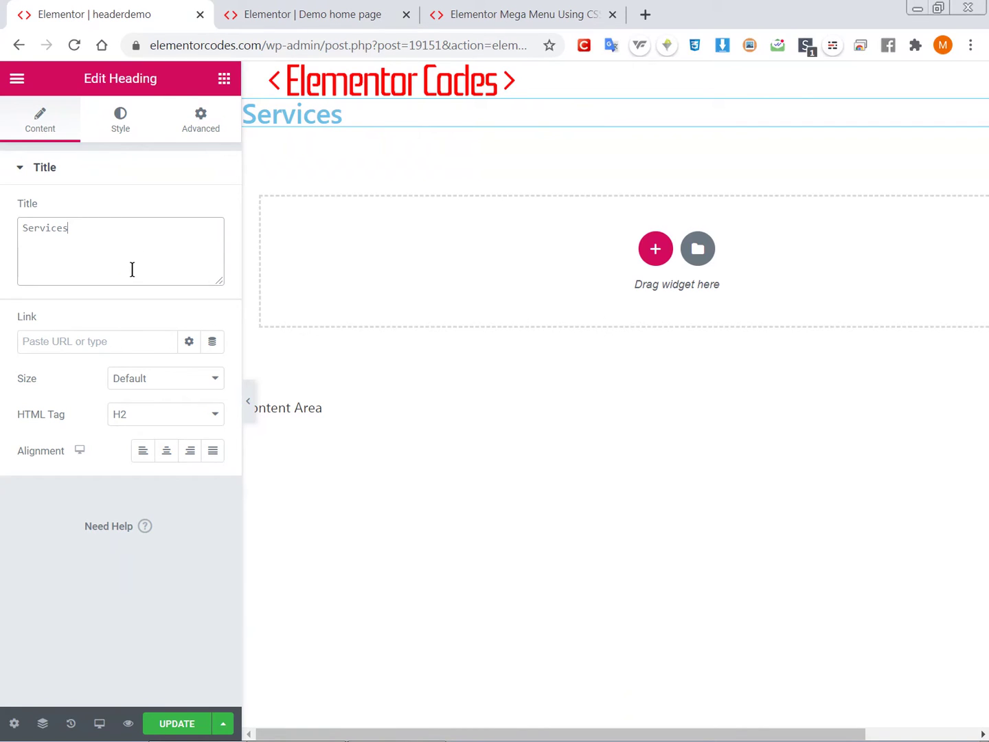
Step: Set the Services heading's z-index to 11 and its positioning width to Inline (auto)
{"action": "left_click", "coordinate": [206, 127]}
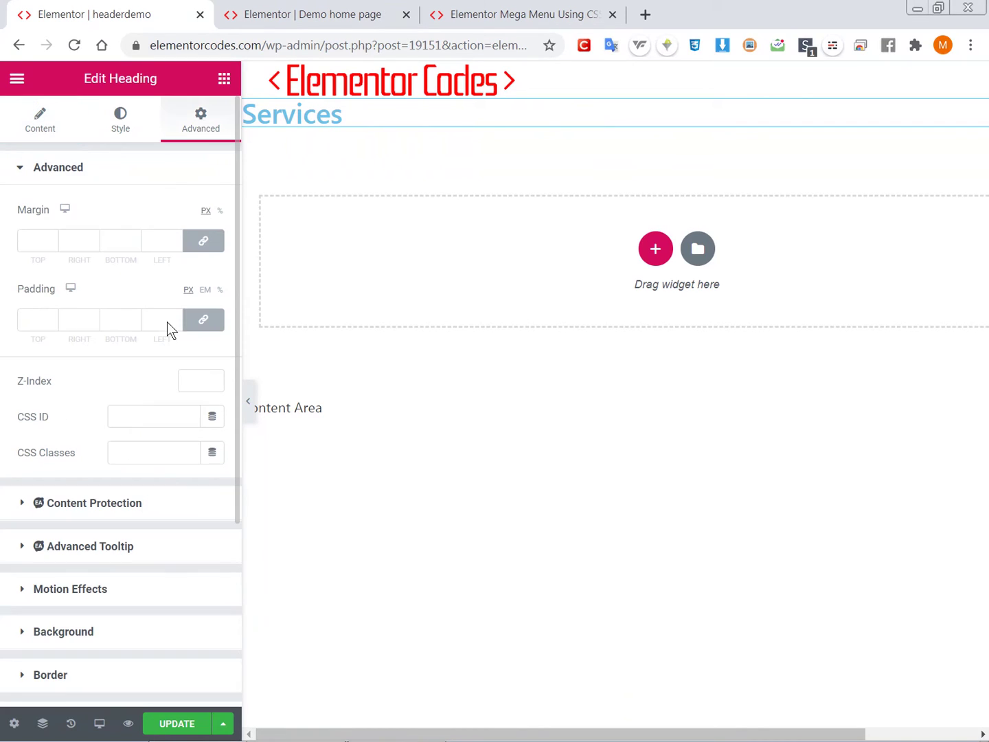
{"action": "left_click", "coordinate": [192, 375]}
{"action": "scroll", "coordinate": [145, 461], "scroll_direction": "down", "scroll_amount": 2}
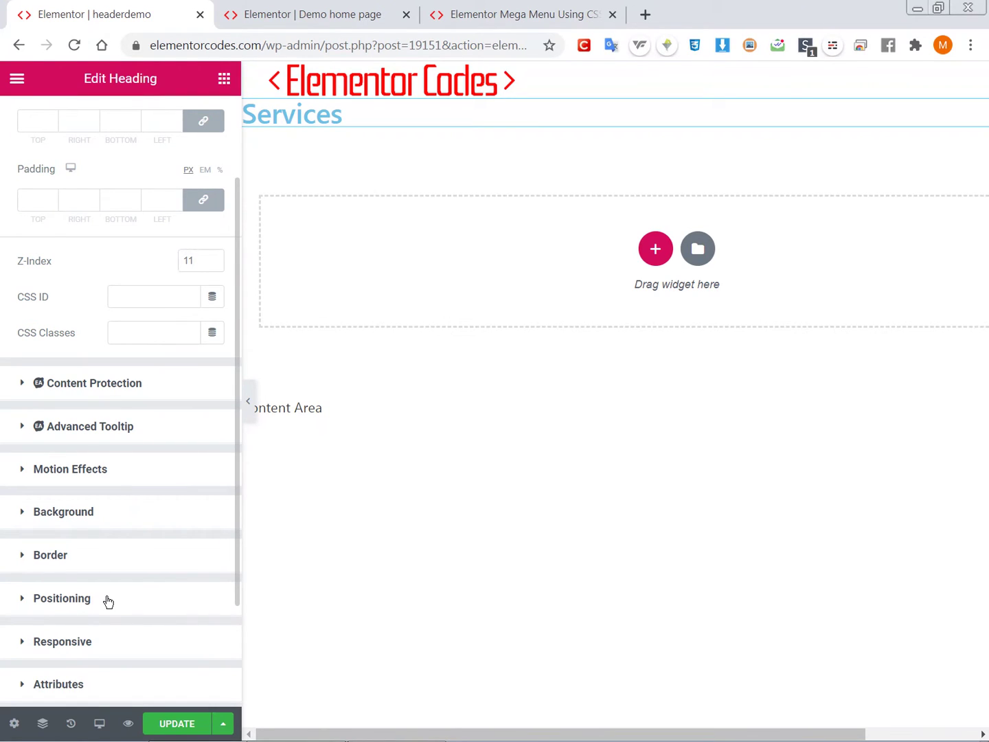
{"action": "left_click", "coordinate": [110, 599]}
{"action": "left_click", "coordinate": [169, 473]}
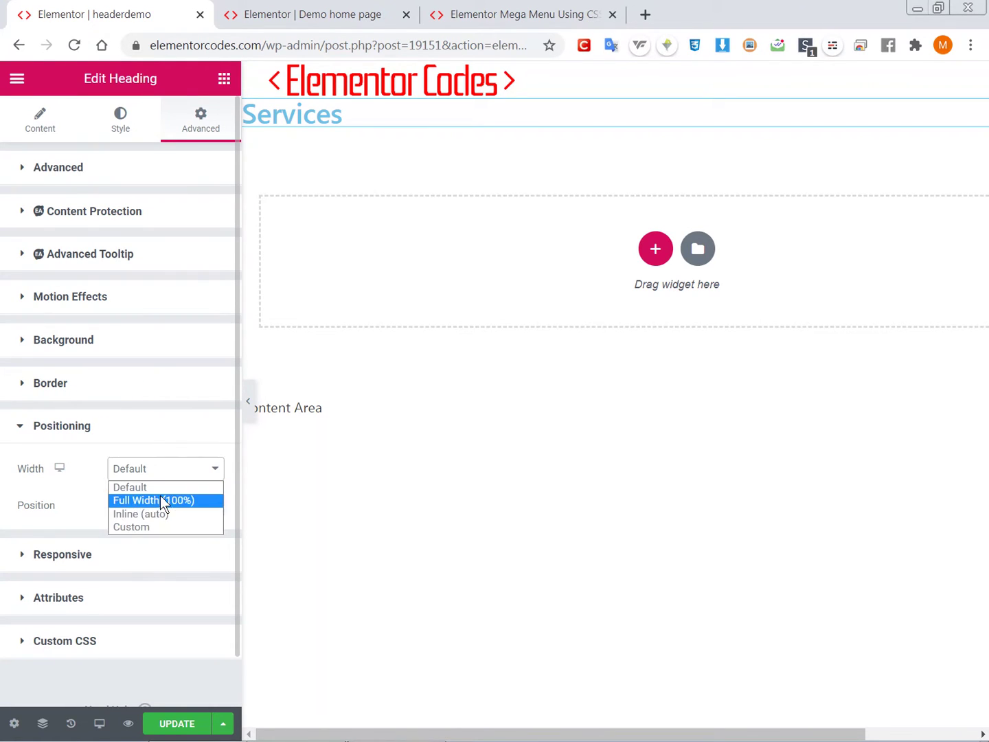
{"action": "left_click", "coordinate": [155, 514]}
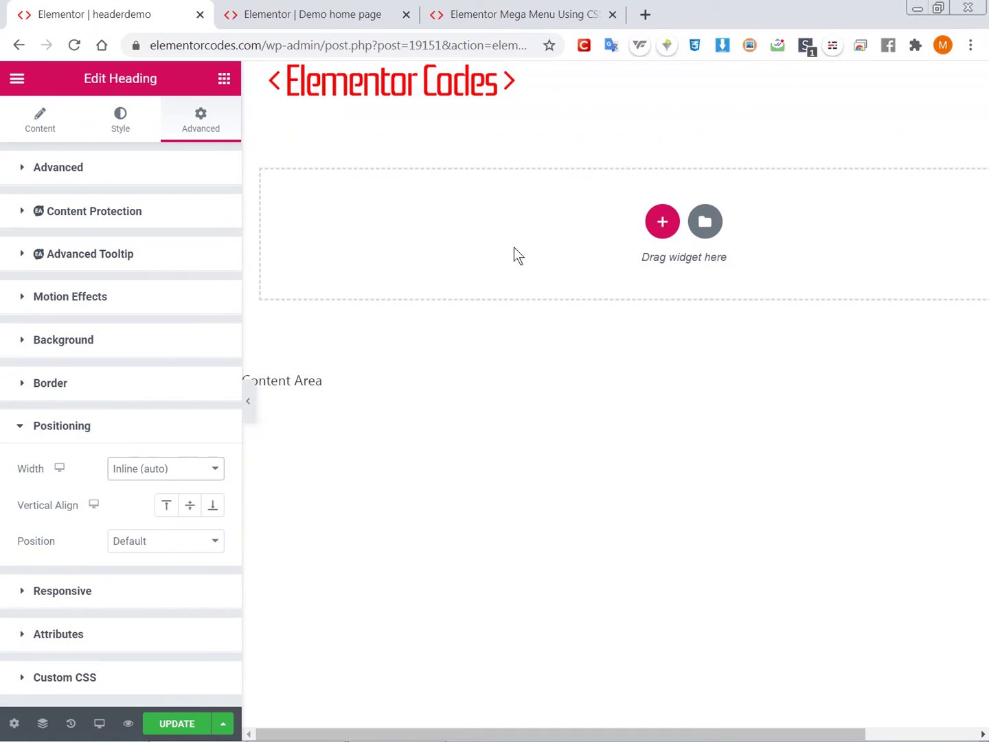
{"action": "scroll", "coordinate": [483, 137], "scroll_direction": "right", "scroll_amount": 3}
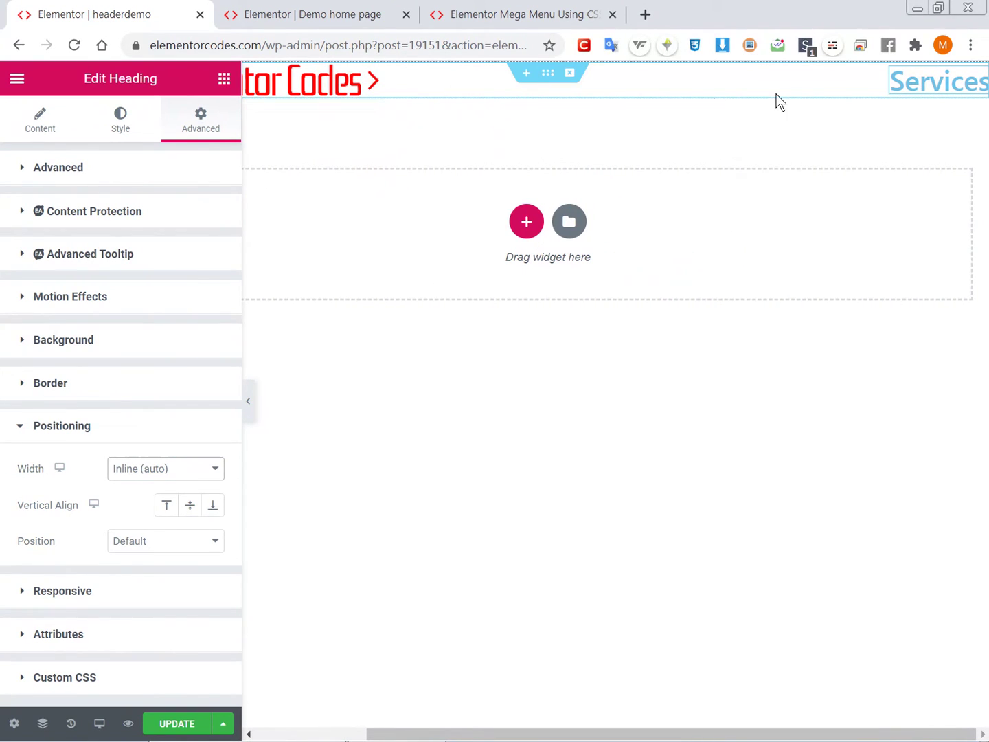
{"action": "left_click", "coordinate": [874, 99]}
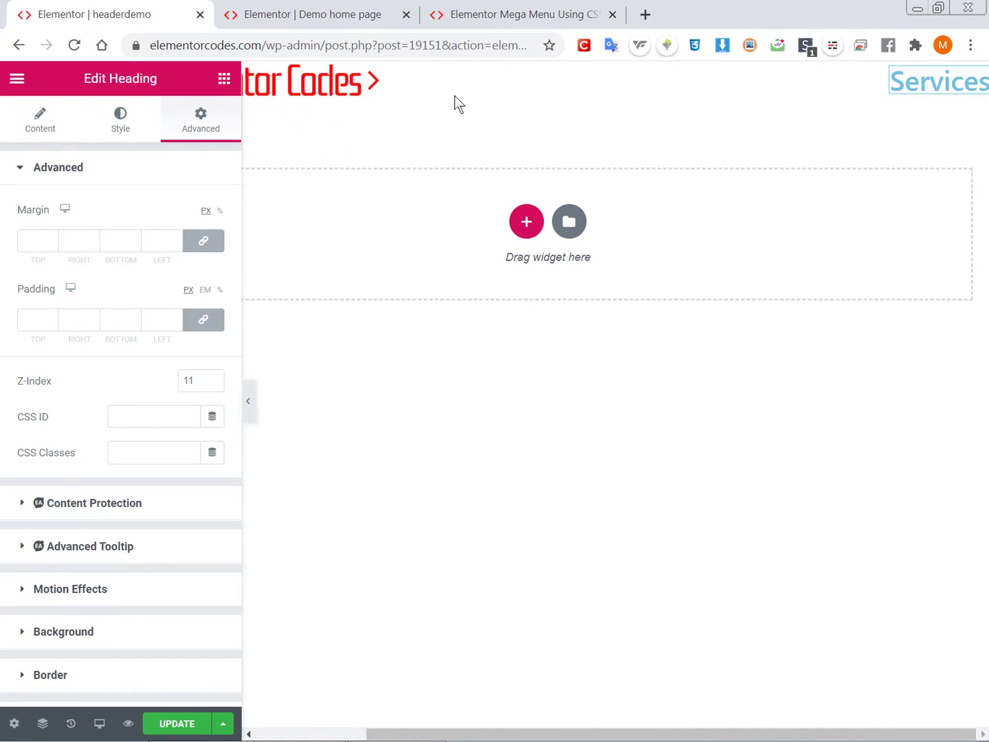
Step: Copy the Services heading from the Demo home page and paste its style onto the Services heading in headerdemo
{"action": "left_click", "coordinate": [338, 11]}
{"action": "mouse_move", "coordinate": [610, 86]}
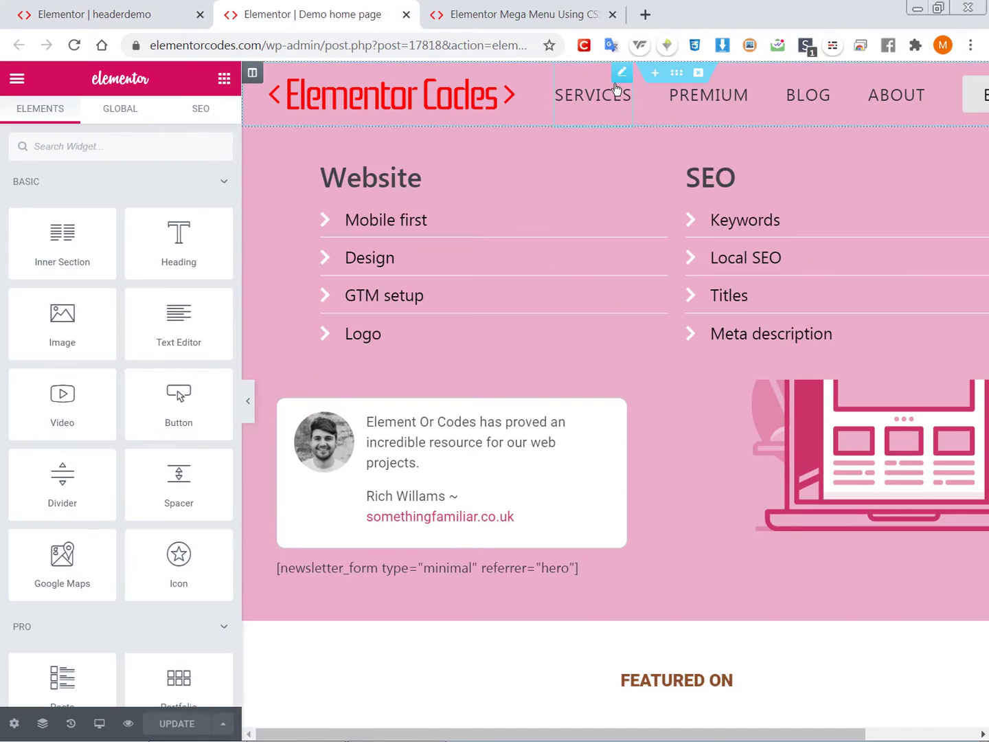
{"action": "right_click", "coordinate": [578, 96]}
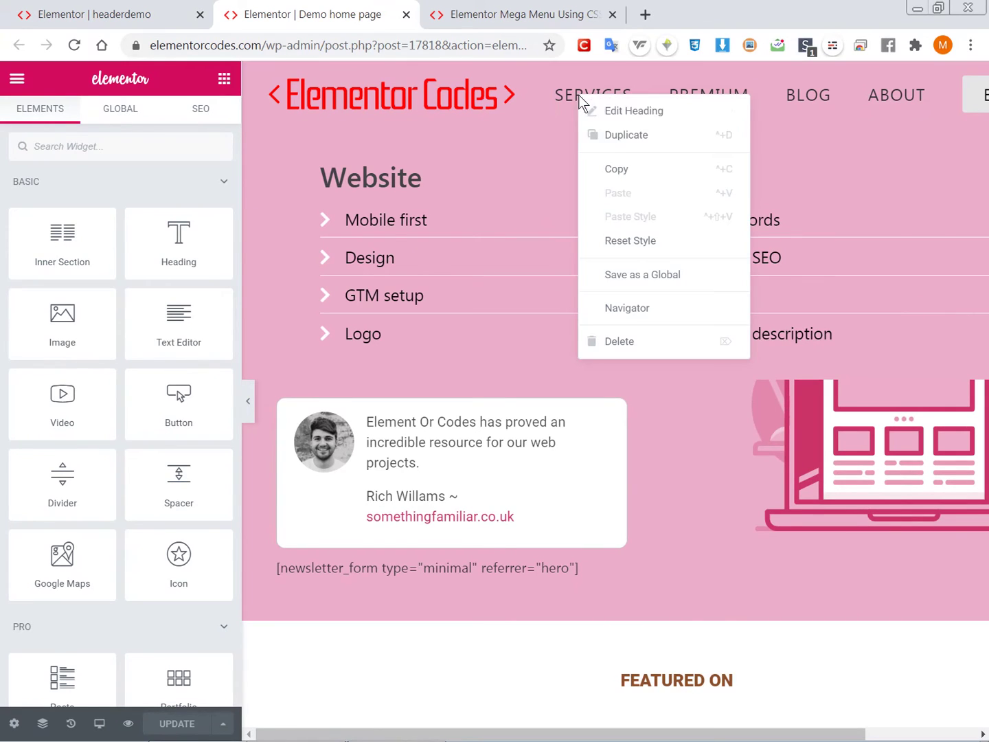
{"action": "left_click", "coordinate": [626, 156]}
{"action": "left_click", "coordinate": [165, 11]}
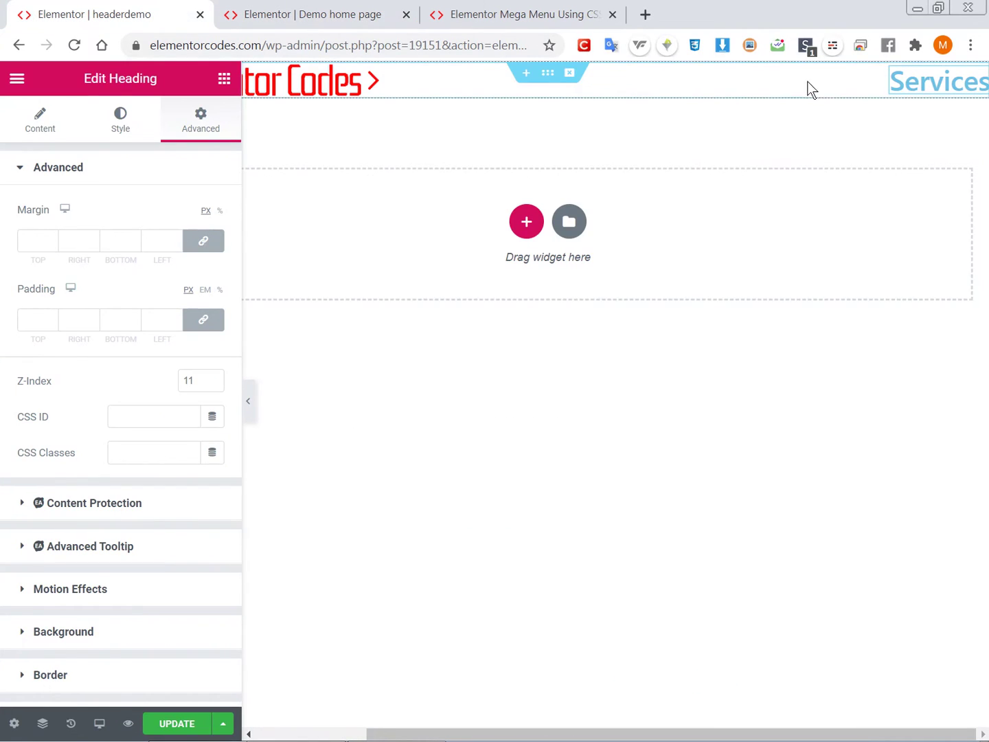
{"action": "right_click", "coordinate": [892, 81]}
{"action": "left_click", "coordinate": [874, 96]}
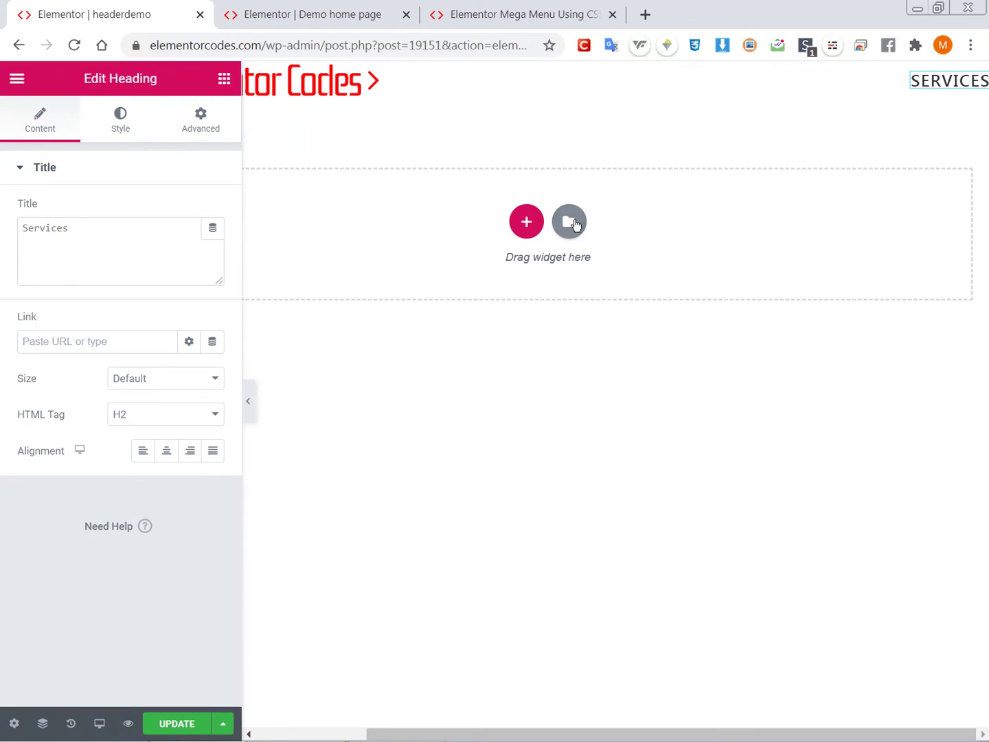
Step: Set the Services heading's HTML tag to div and duplicate the heading three times to make four menu items
{"action": "left_click", "coordinate": [156, 418]}
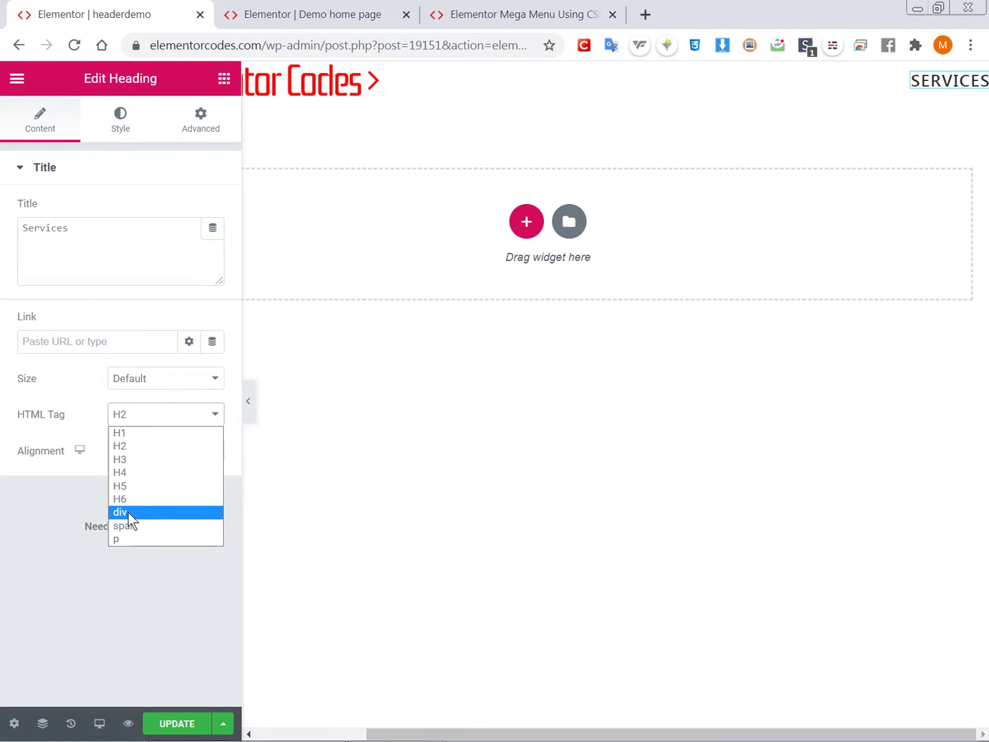
{"action": "left_click", "coordinate": [158, 515]}
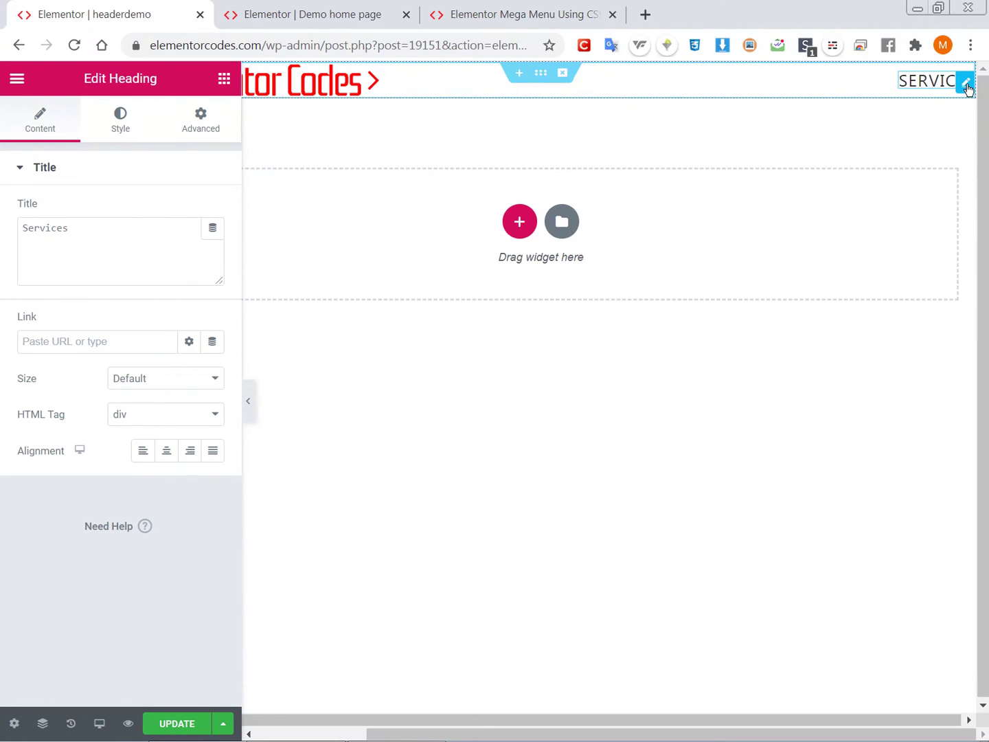
{"action": "right_click", "coordinate": [967, 88]}
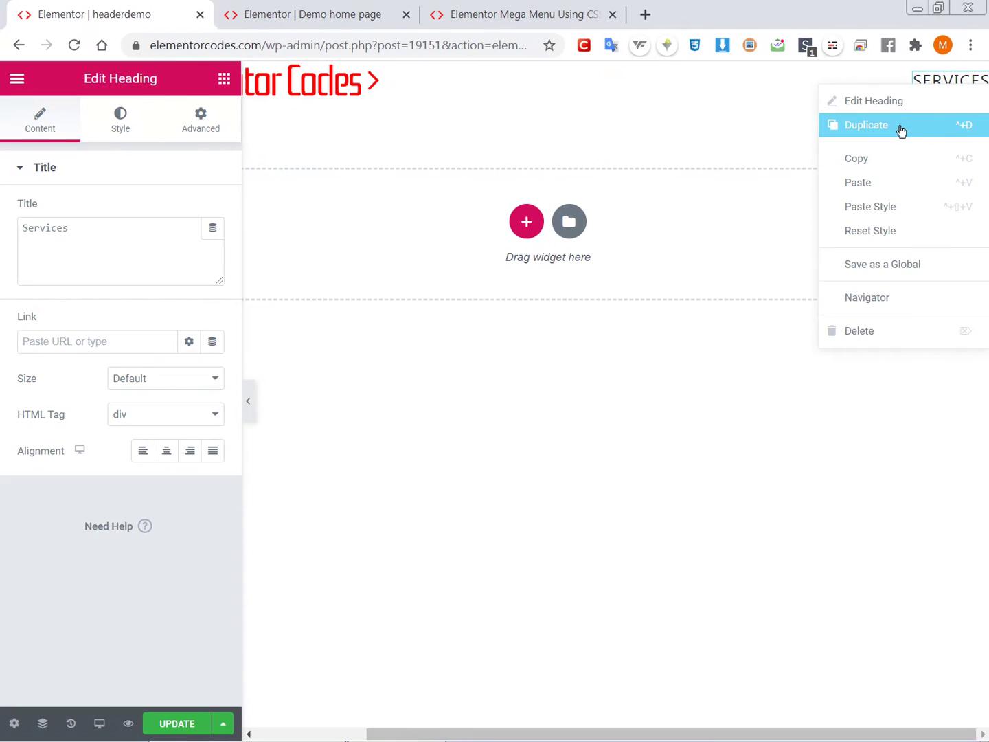
{"action": "left_click", "coordinate": [900, 130]}
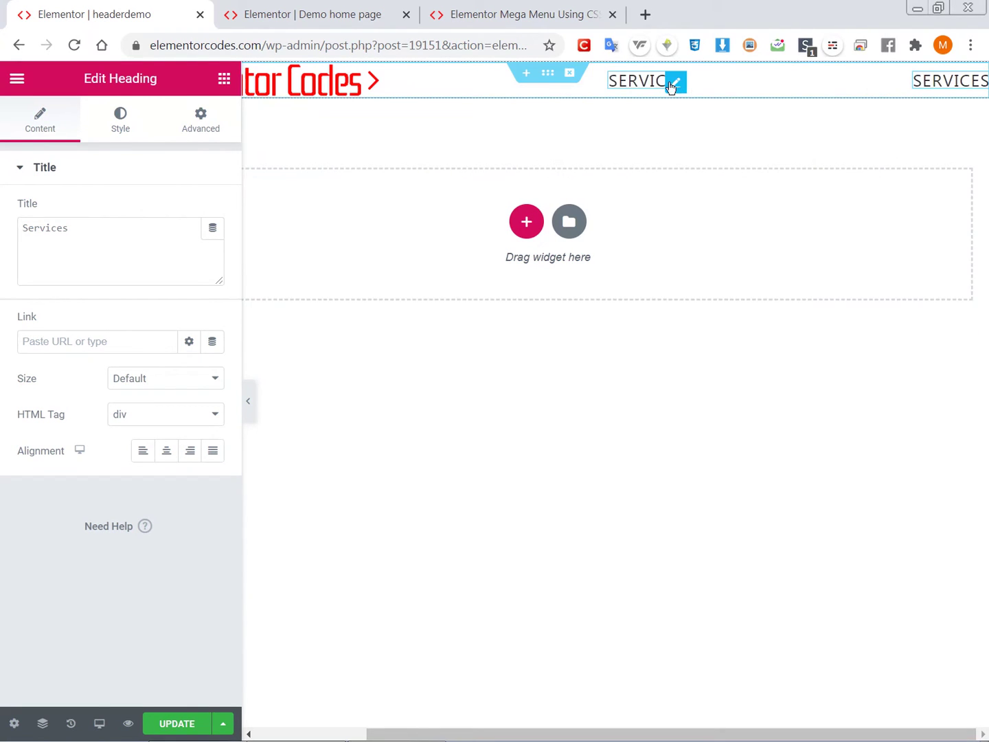
{"action": "right_click", "coordinate": [685, 88]}
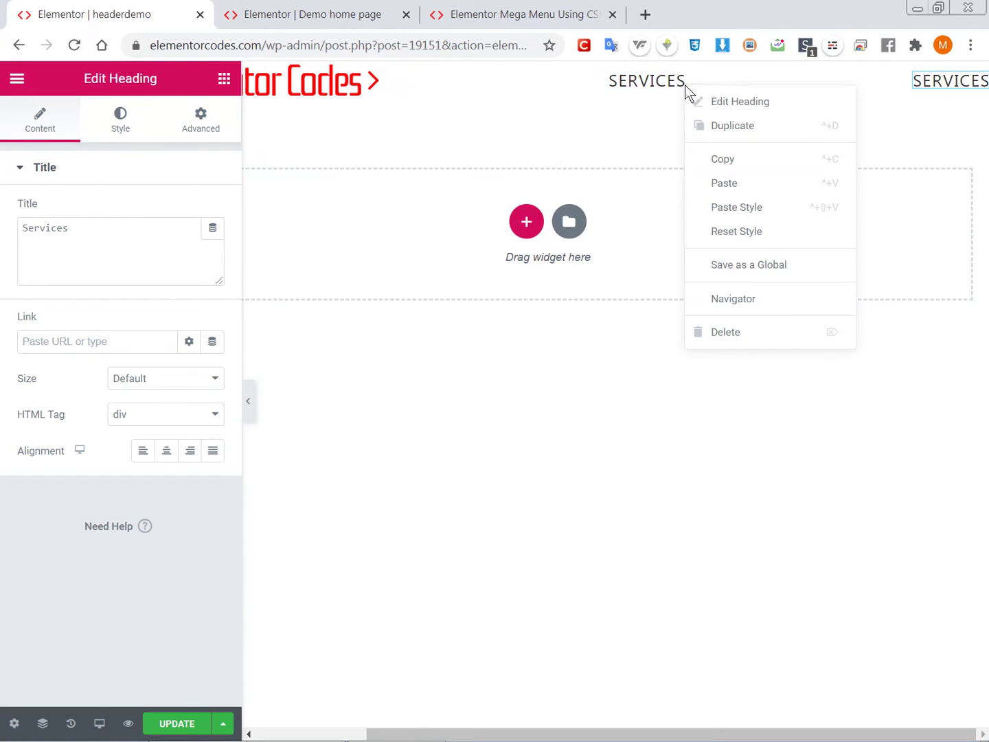
{"action": "left_click", "coordinate": [727, 126]}
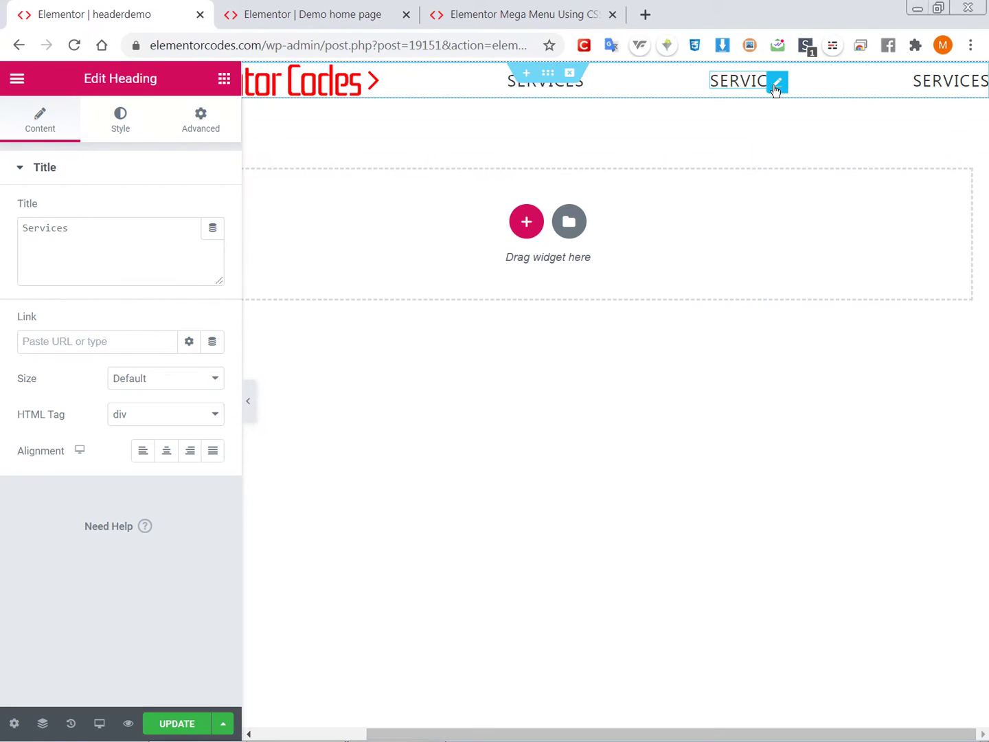
{"action": "right_click", "coordinate": [775, 90]}
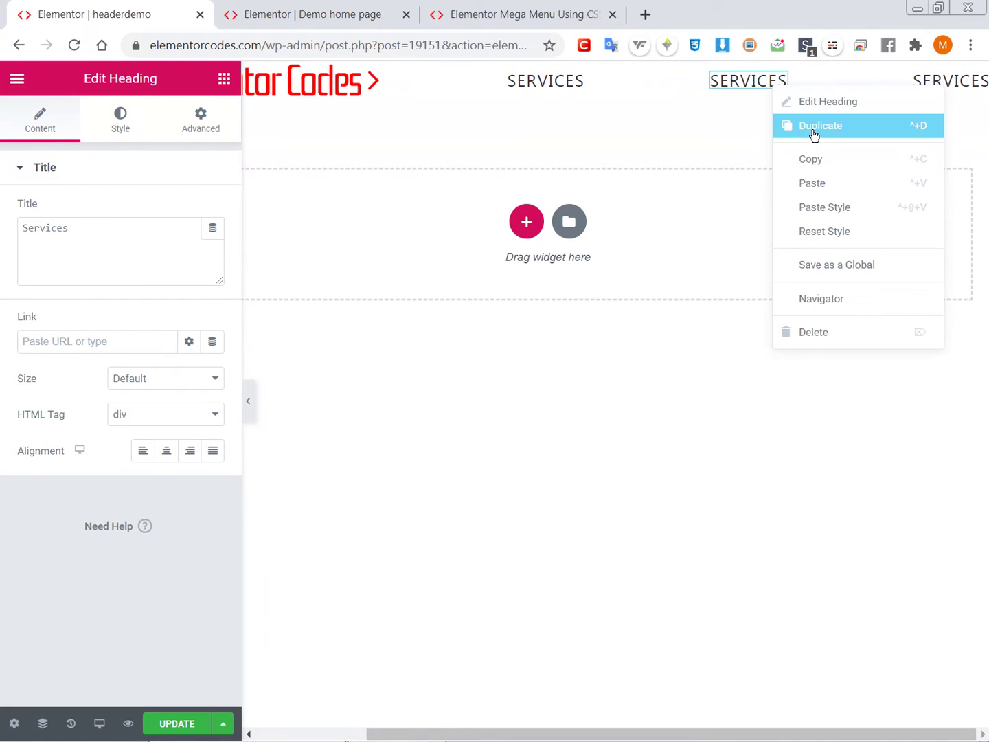
{"action": "left_click", "coordinate": [814, 135]}
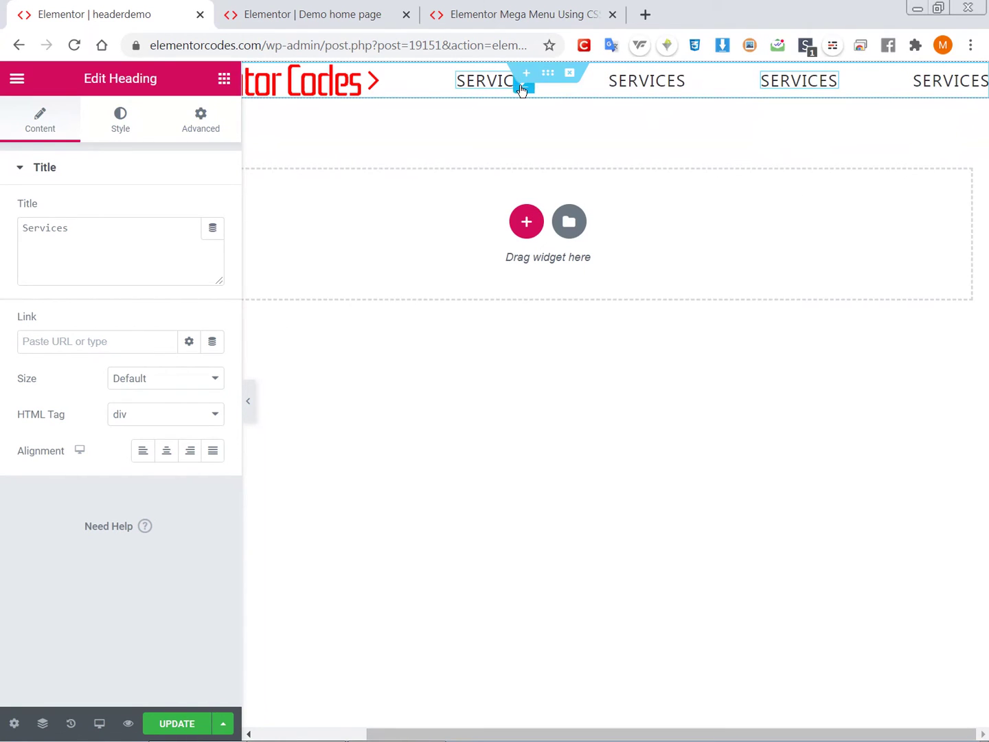
{"action": "left_click", "coordinate": [49, 341]}
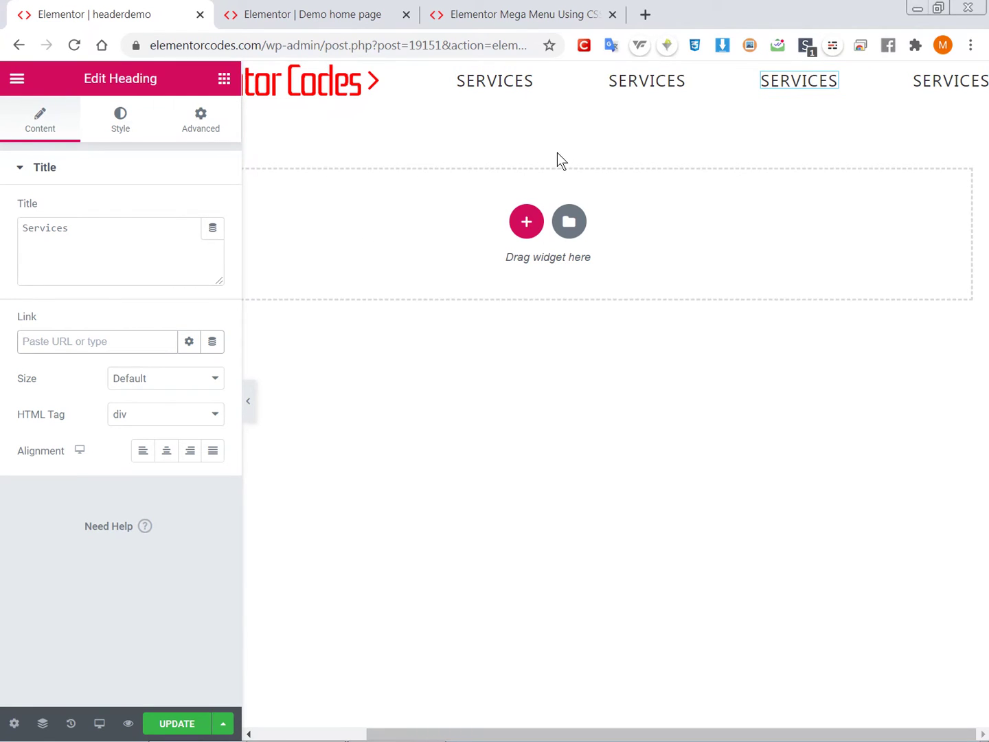
Step: Copy the Buy Now button from the Demo home page and paste it after the last Services heading in headerdemo
{"action": "left_click", "coordinate": [314, 10]}
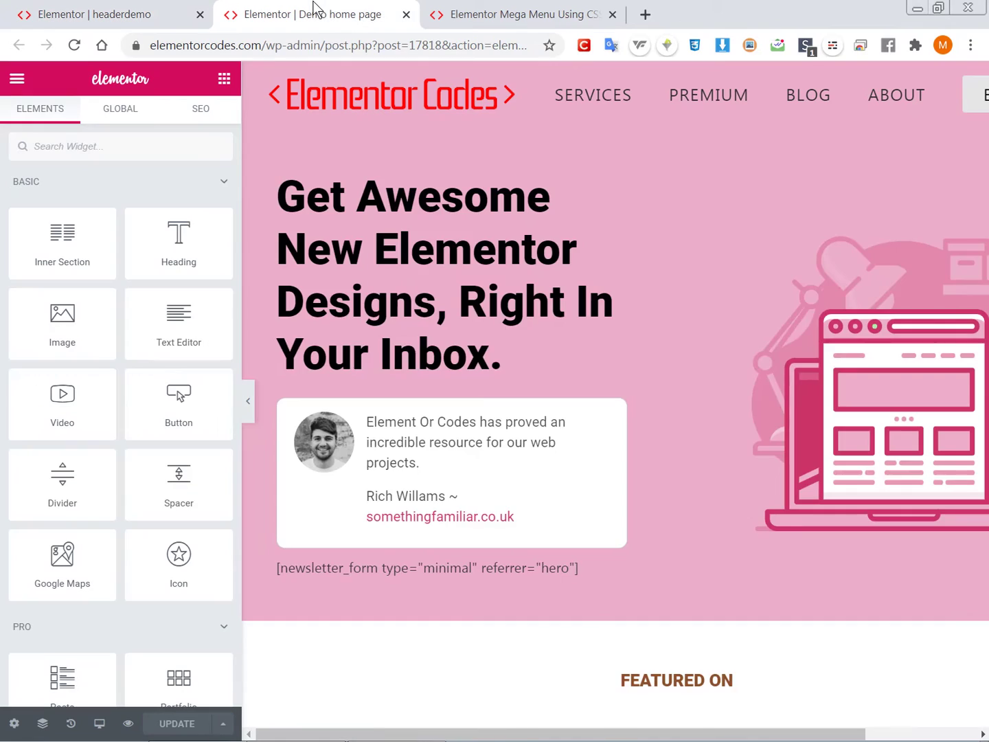
{"action": "scroll", "coordinate": [905, 98], "scroll_direction": "right", "scroll_amount": 3}
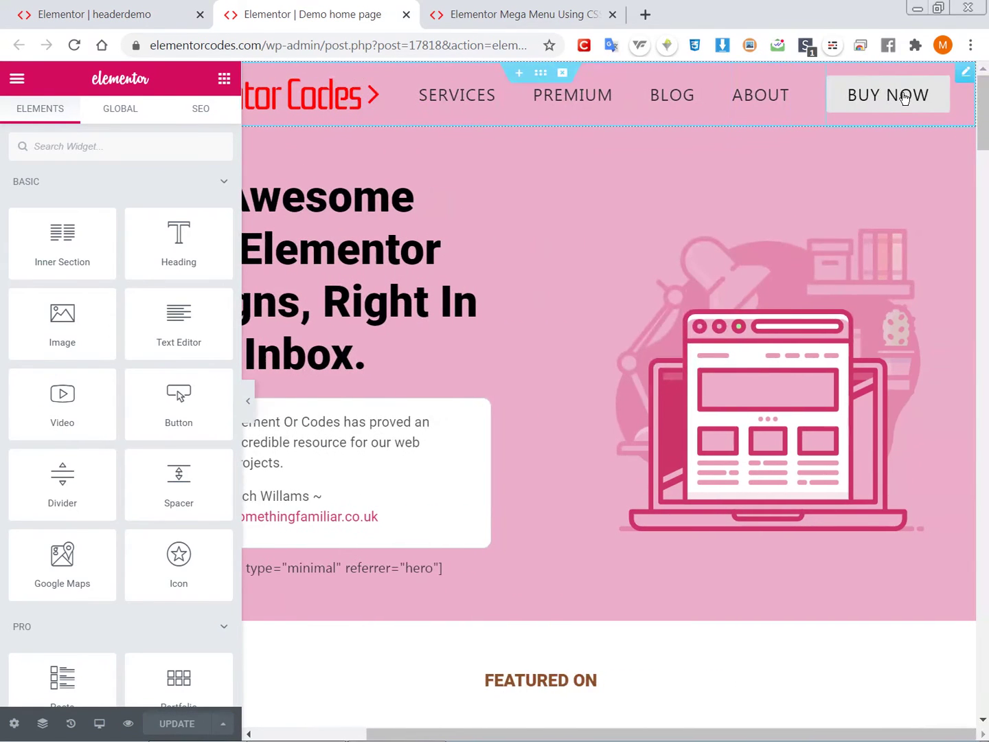
{"action": "right_click", "coordinate": [869, 94]}
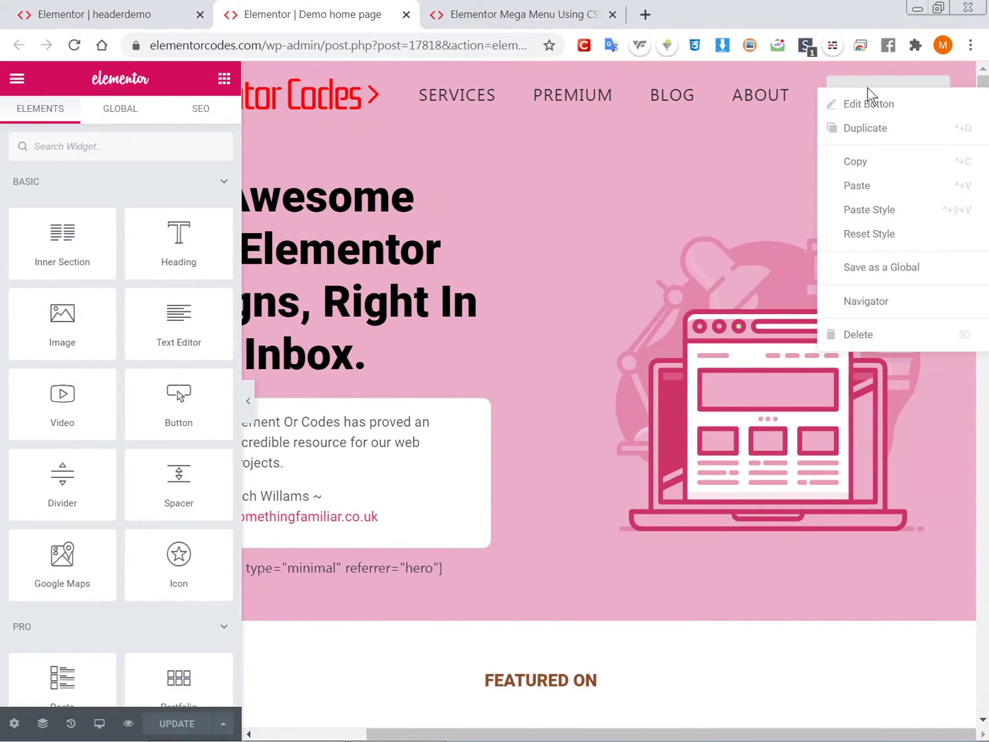
{"action": "left_click", "coordinate": [869, 162]}
{"action": "left_click", "coordinate": [171, 9]}
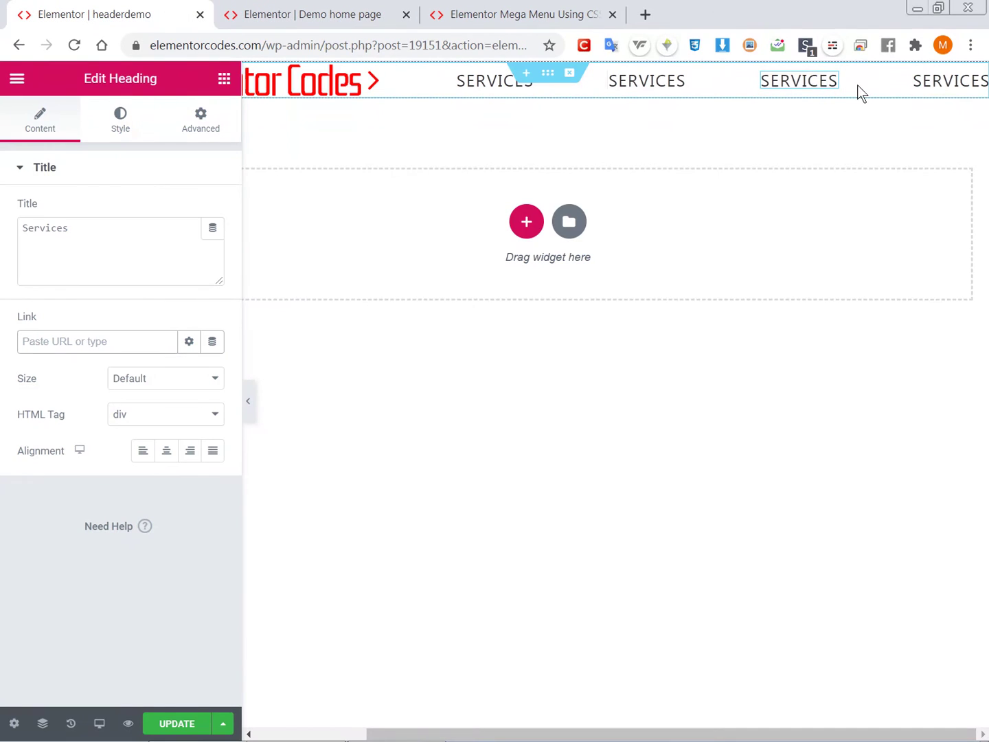
{"action": "right_click", "coordinate": [979, 82]}
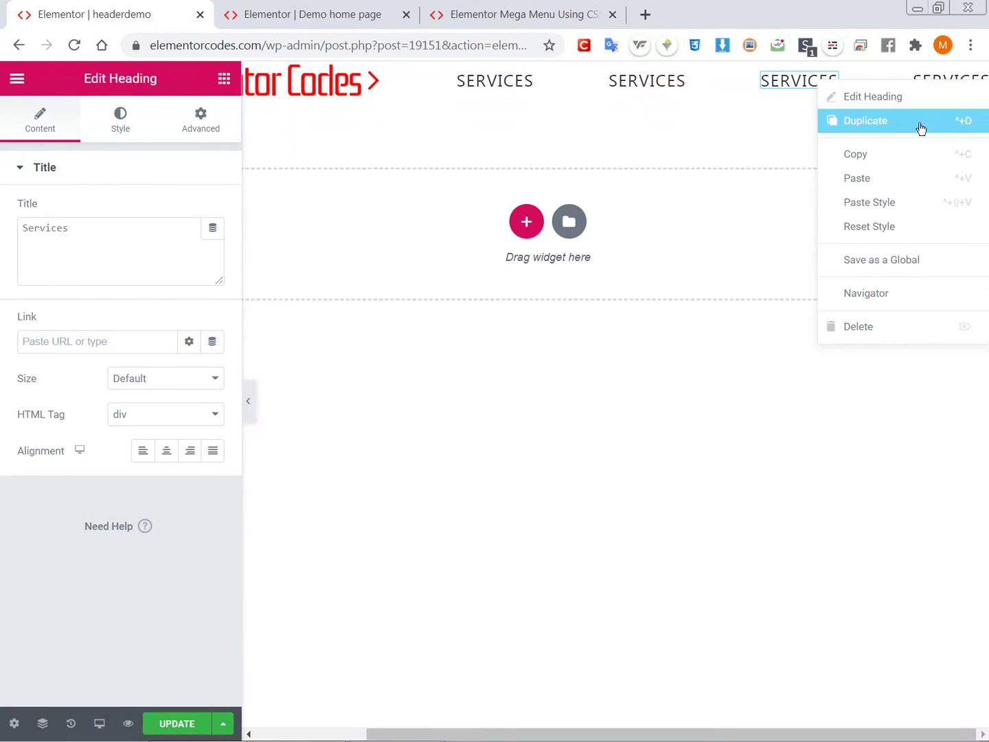
{"action": "left_click", "coordinate": [909, 184]}
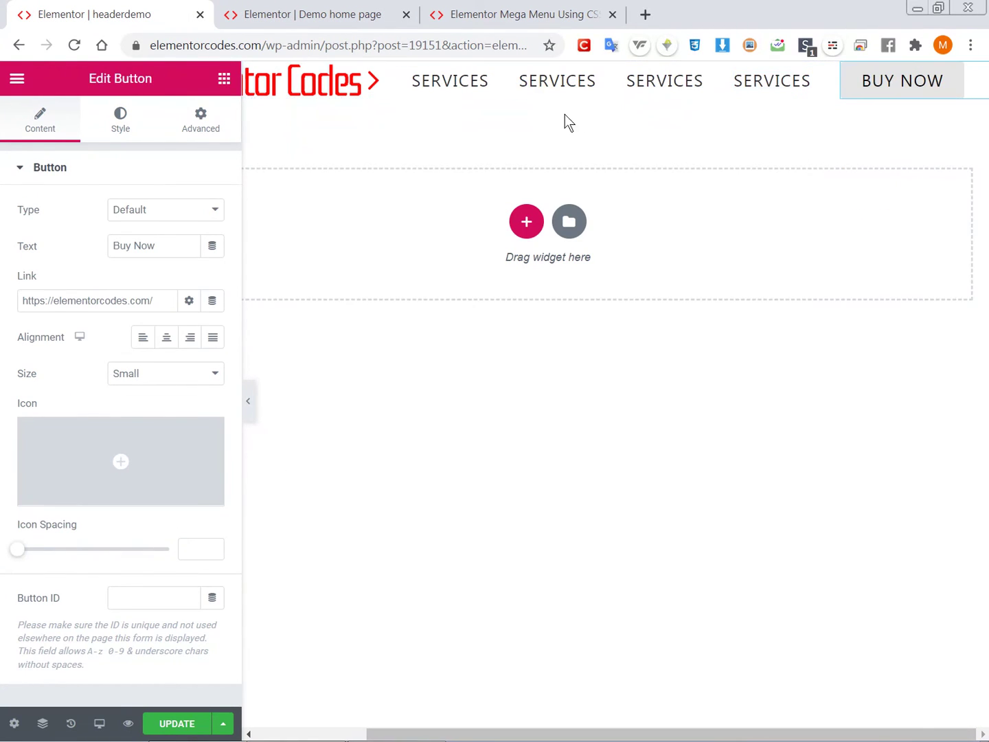
Step: Give the header section a classic background with the pink colour #E1AAAA
{"action": "scroll", "coordinate": [566, 127], "scroll_direction": "left", "scroll_amount": 2}
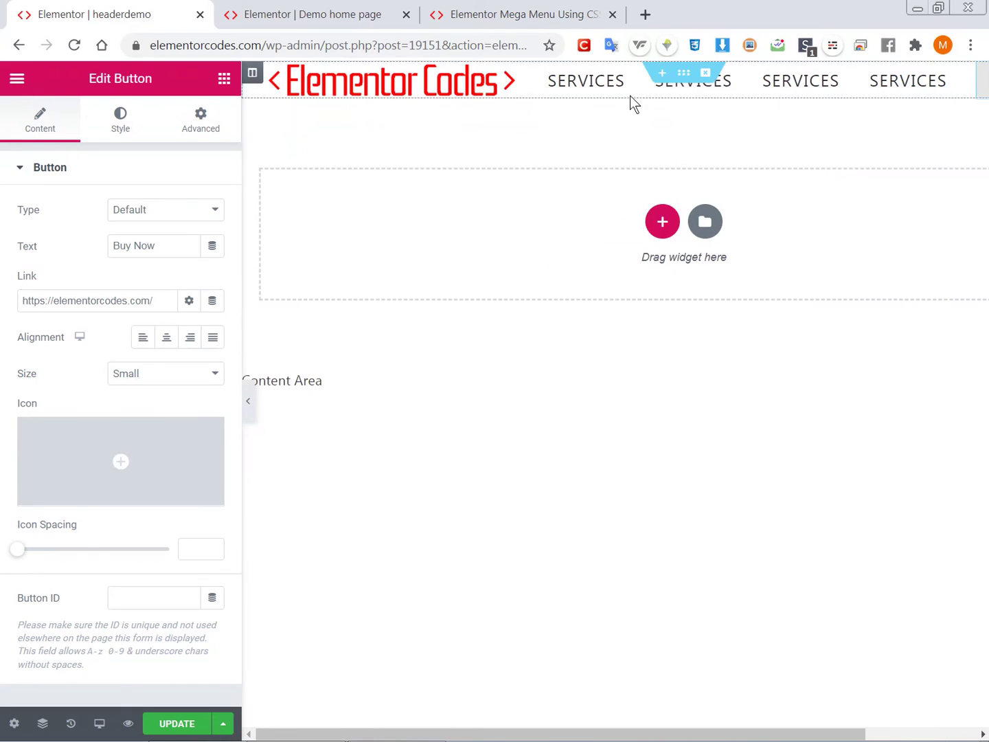
{"action": "left_click", "coordinate": [685, 75]}
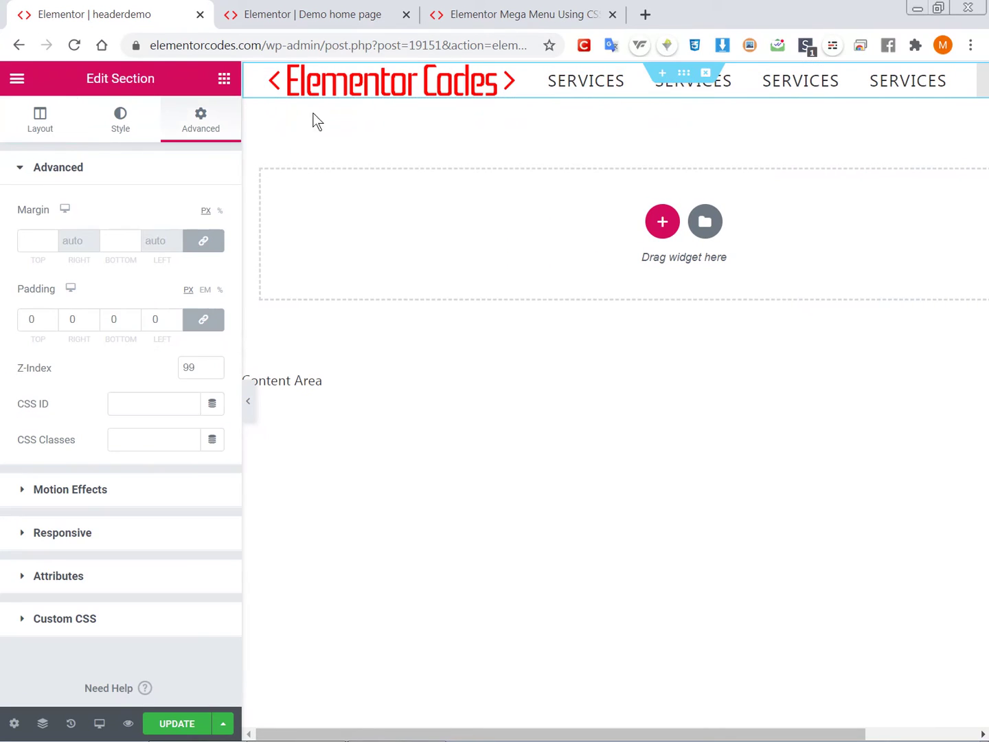
{"action": "left_click", "coordinate": [121, 121]}
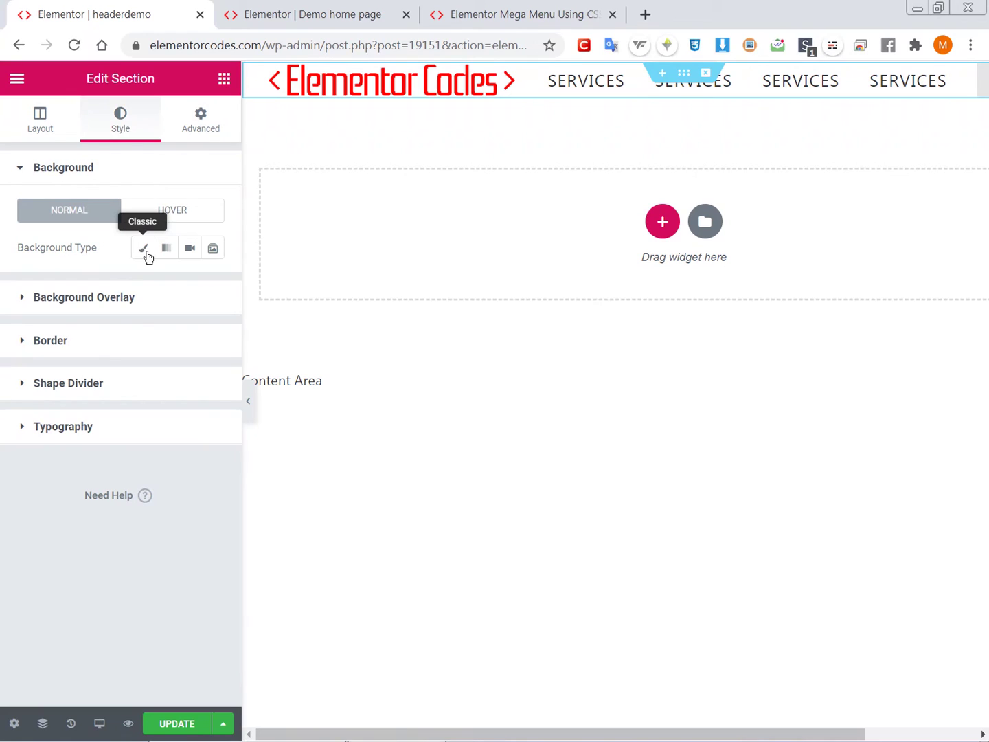
{"action": "left_click", "coordinate": [143, 249]}
{"action": "left_click", "coordinate": [188, 285]}
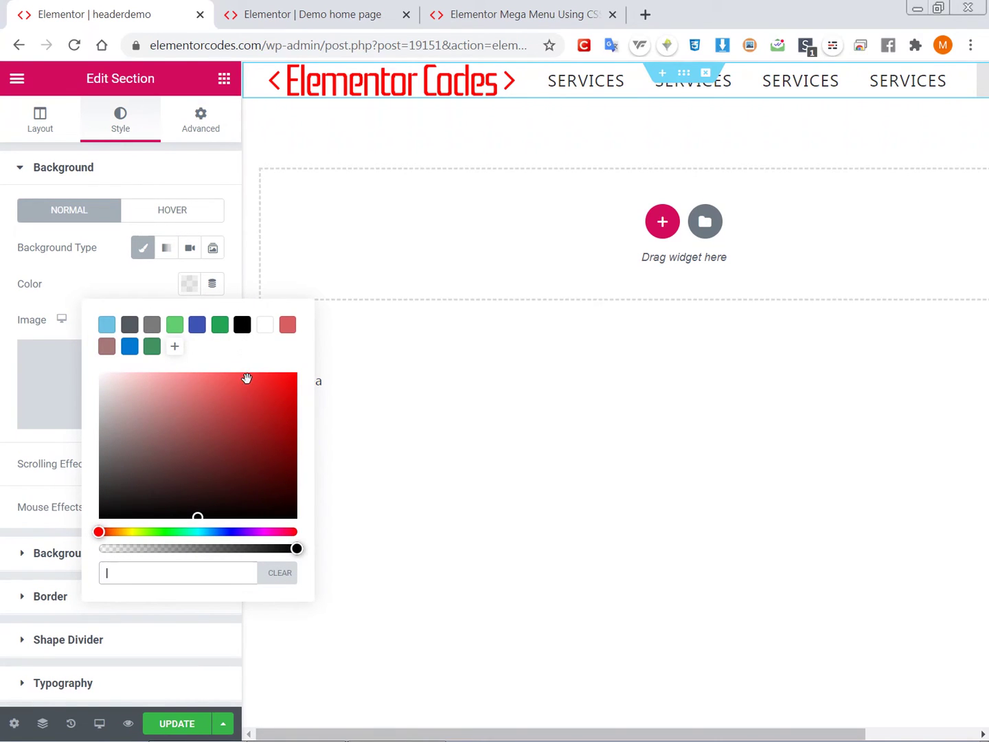
{"action": "left_click_drag", "start_coordinate": [237, 385], "coordinate": [147, 389]}
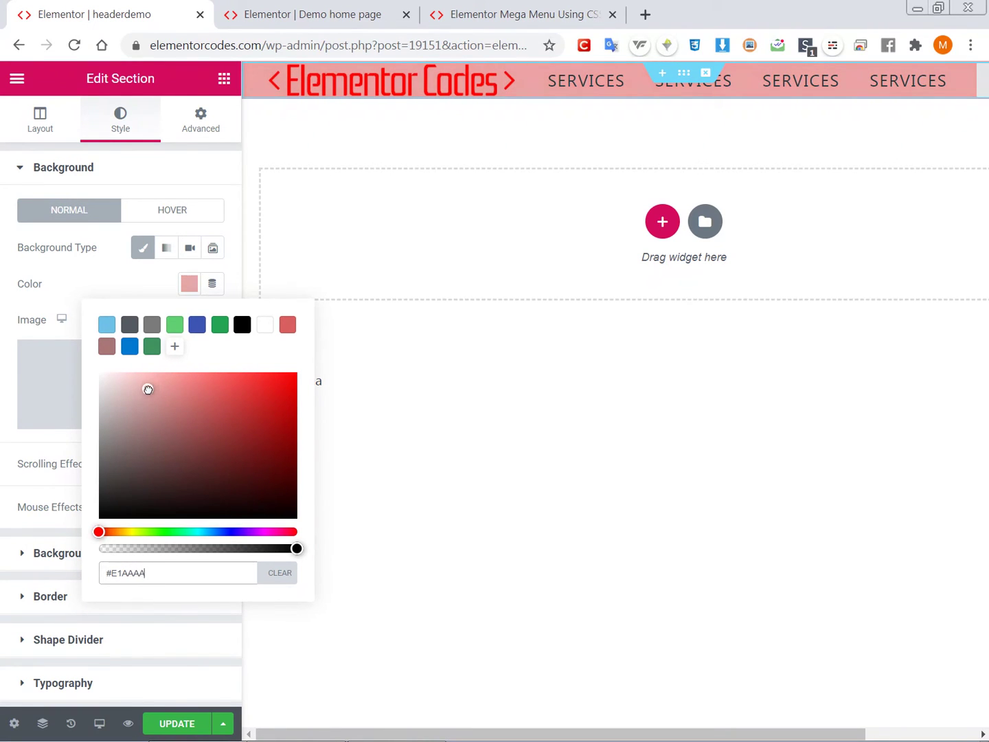
{"action": "left_click", "coordinate": [514, 406]}
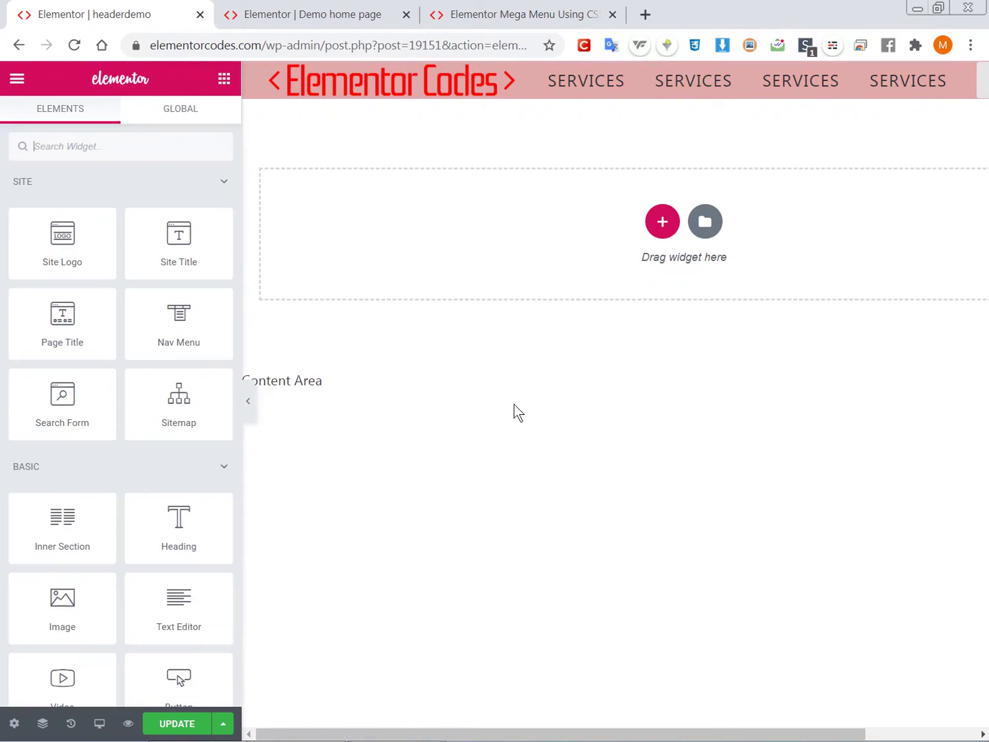
{"action": "scroll", "coordinate": [659, 262], "scroll_direction": "right", "scroll_amount": 3}
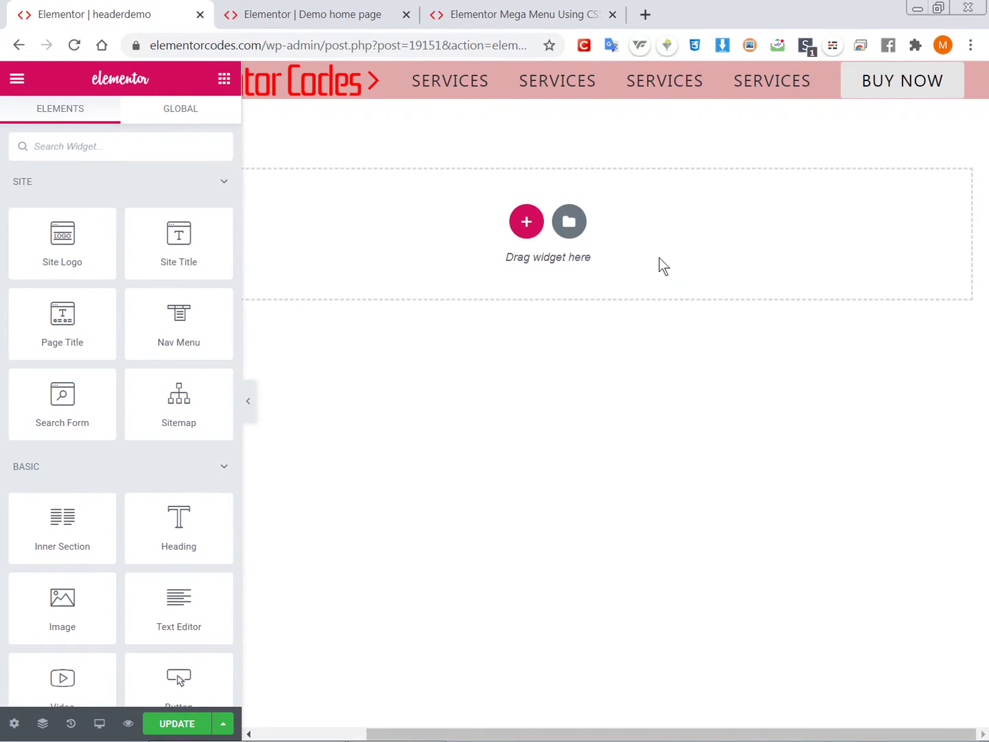
{"action": "scroll", "coordinate": [659, 261], "scroll_direction": "left", "scroll_amount": 3}
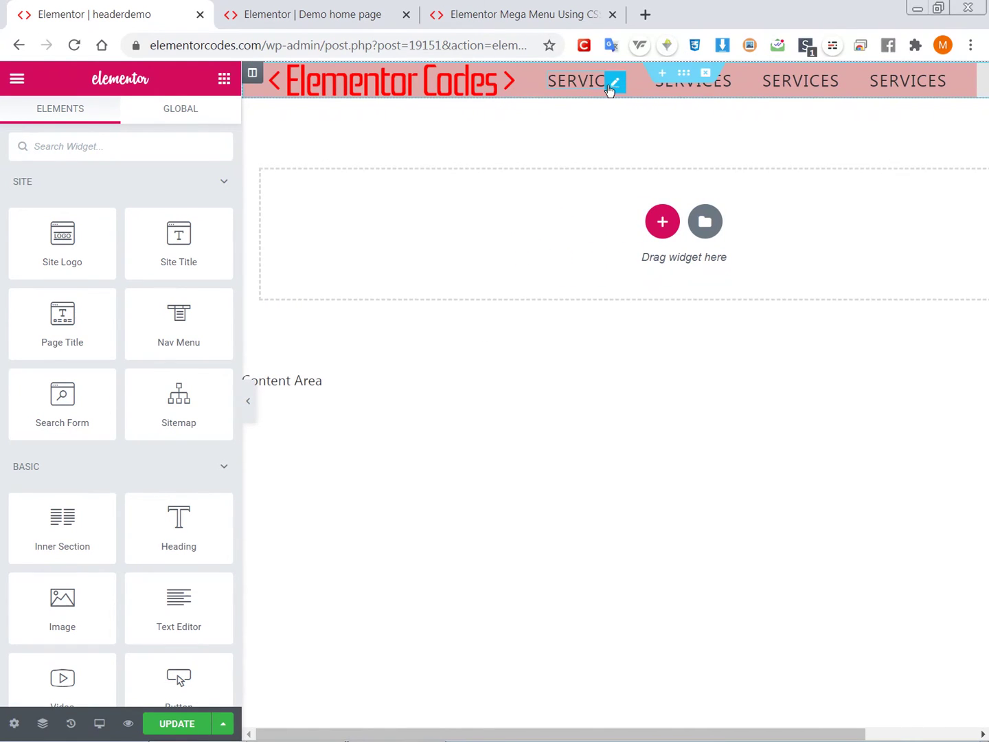
{"action": "left_click", "coordinate": [615, 83]}
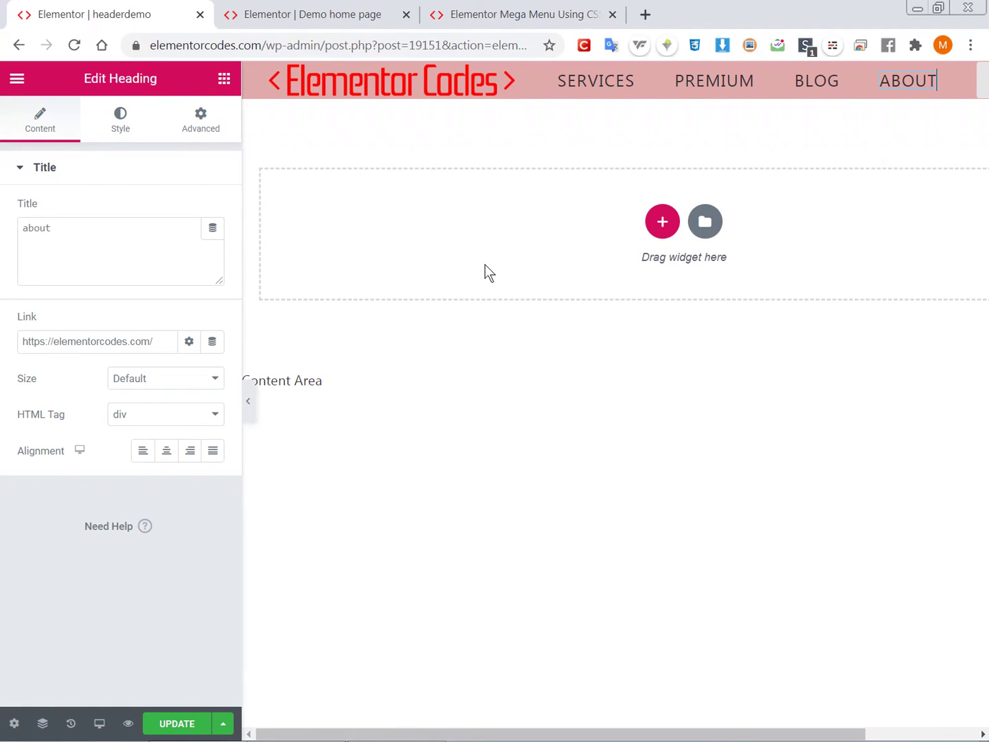
Step: Add an Inner Section below the menu items in the header column and place an Icon List widget directly above it
{"action": "scroll", "coordinate": [485, 265], "scroll_direction": "right", "scroll_amount": 3}
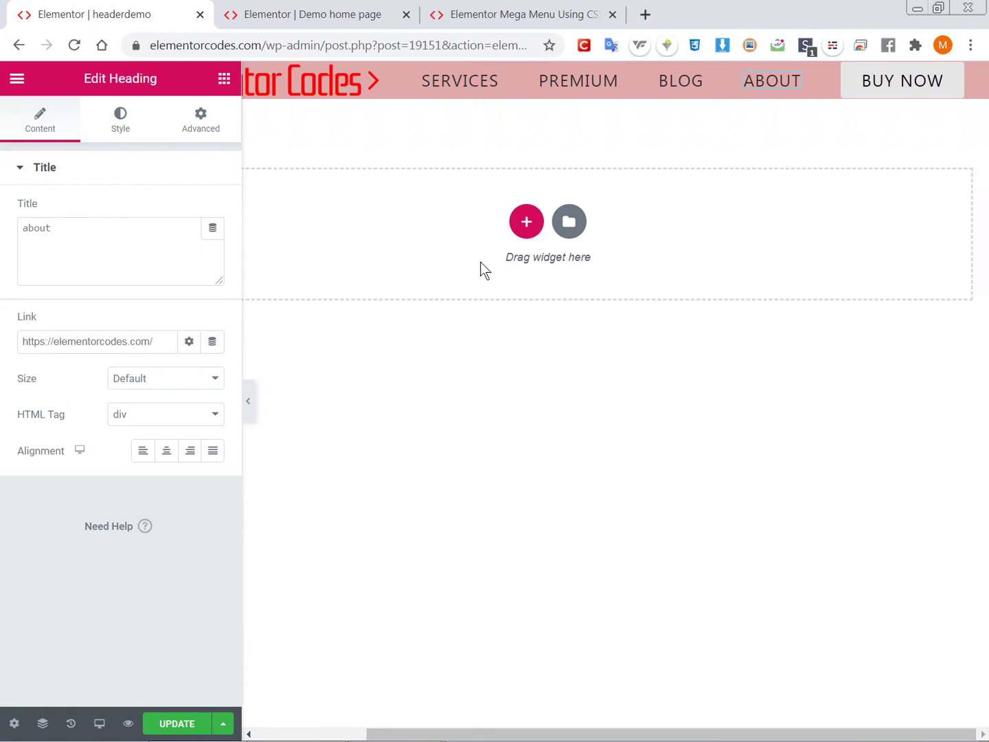
{"action": "left_click", "coordinate": [224, 80]}
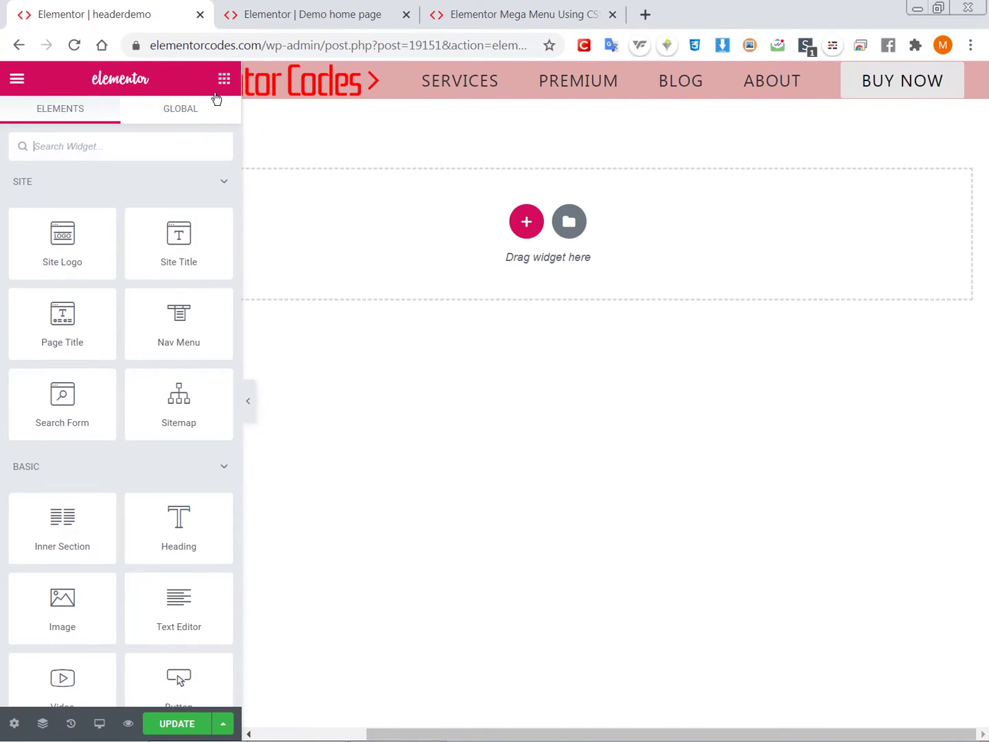
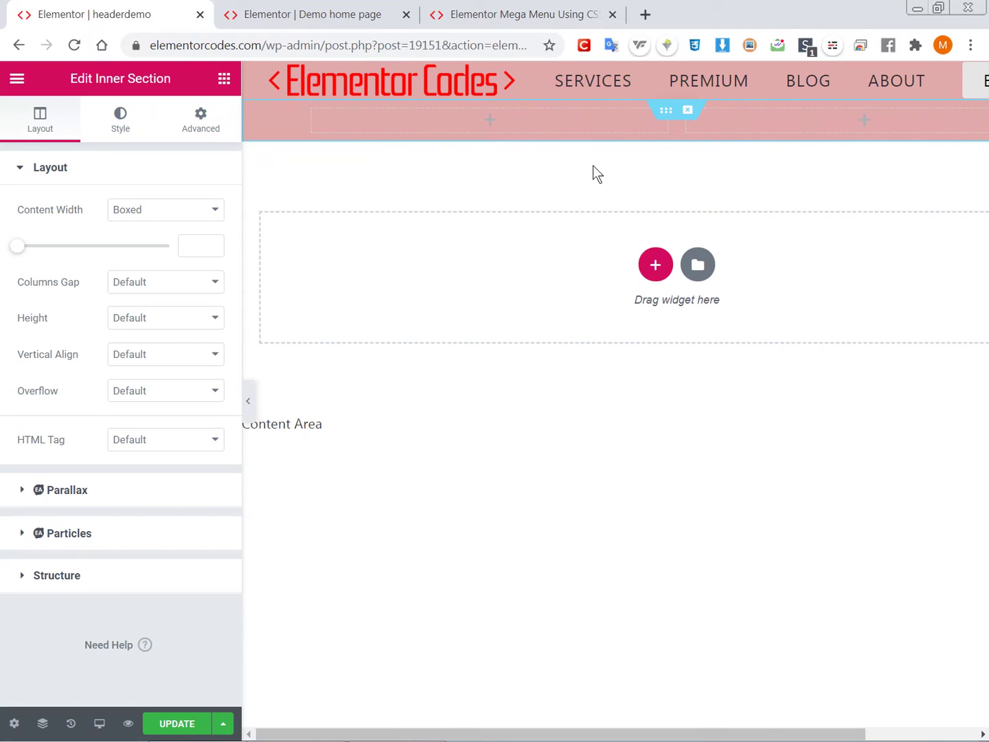
{"action": "left_click", "coordinate": [225, 82]}
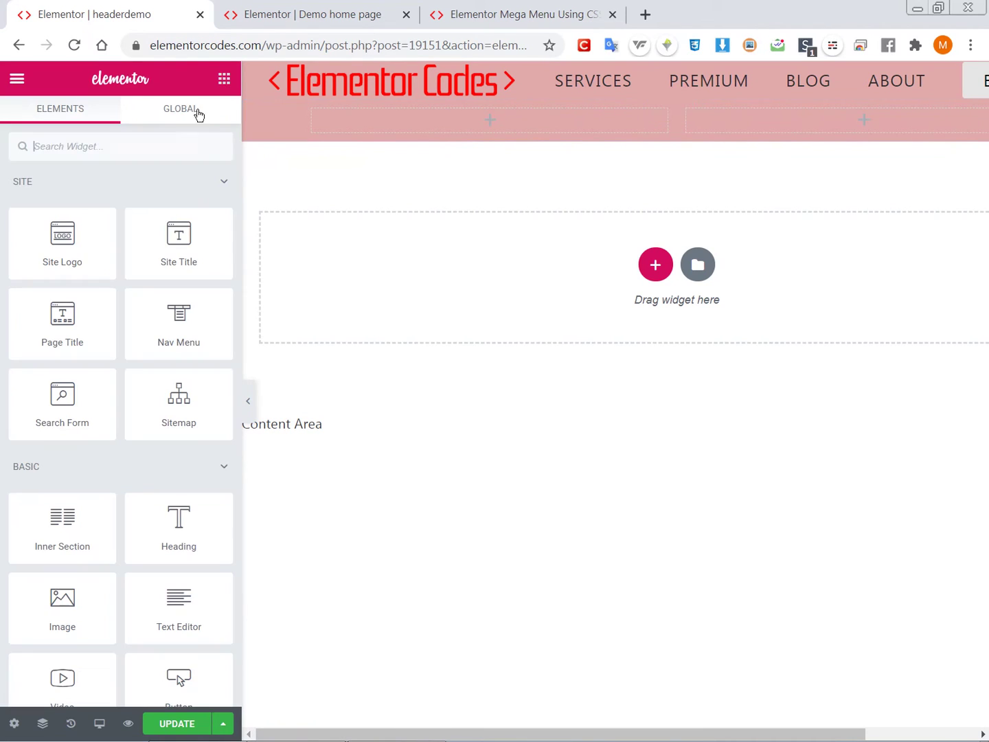
{"action": "scroll", "coordinate": [142, 403], "scroll_direction": "down", "scroll_amount": 9}
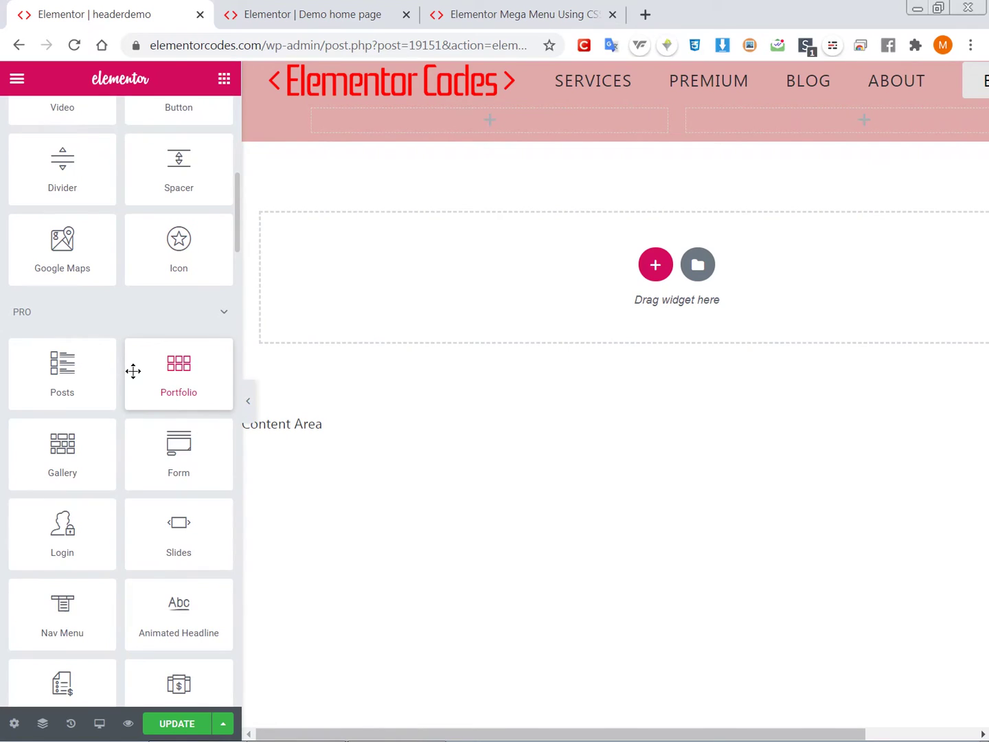
{"action": "scroll", "coordinate": [145, 377], "scroll_direction": "down", "scroll_amount": 12}
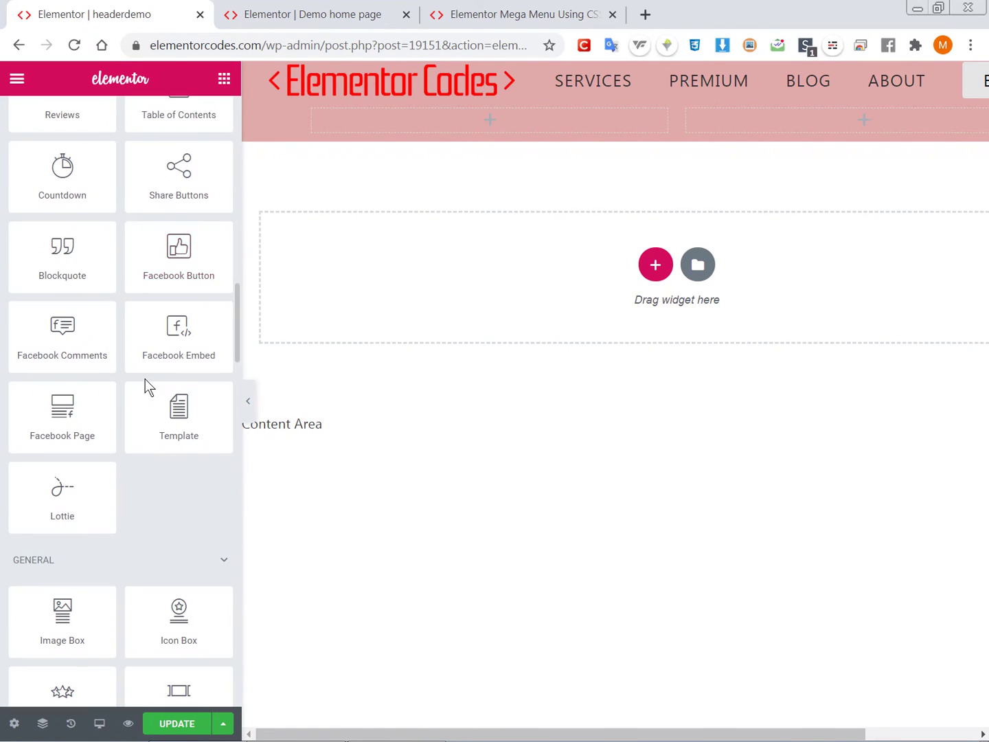
{"action": "scroll", "coordinate": [145, 380], "scroll_direction": "down", "scroll_amount": 7}
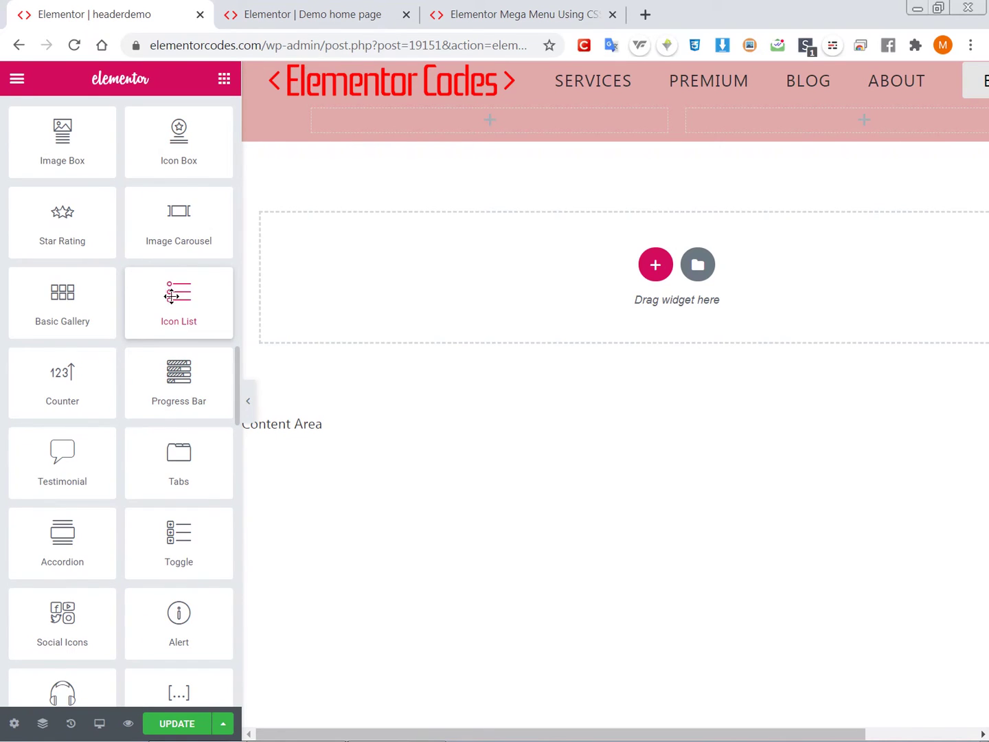
{"action": "left_click_drag", "start_coordinate": [171, 295], "coordinate": [587, 102]}
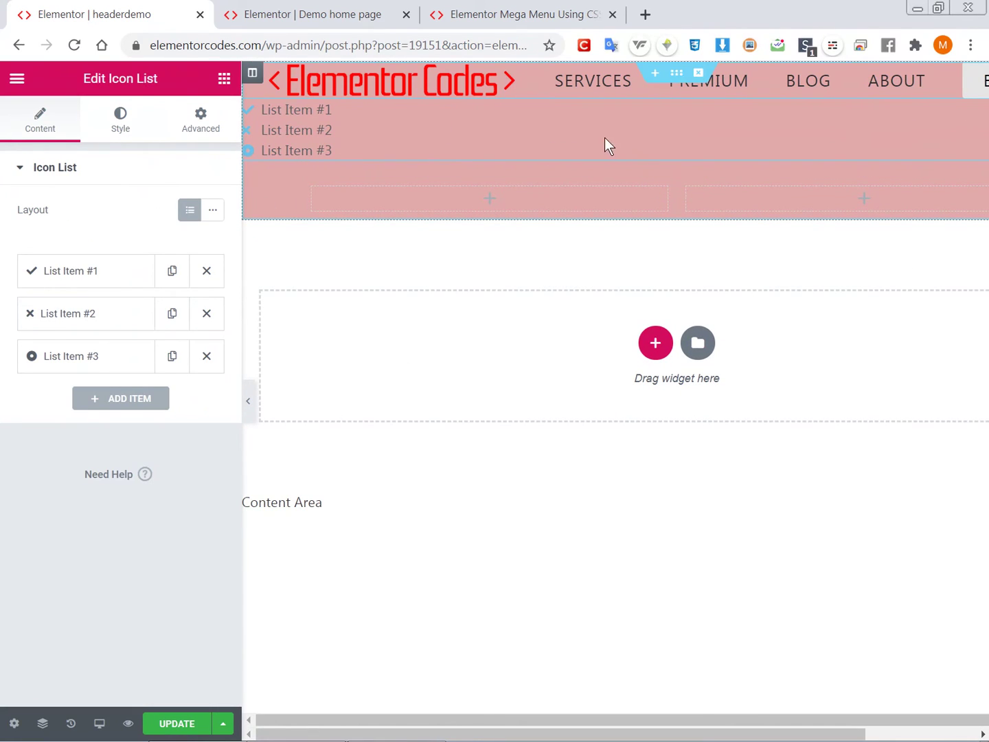
Step: In the Navigator, delete the inner section's second column and move the Icon List into its remaining column
{"action": "right_click", "coordinate": [486, 139]}
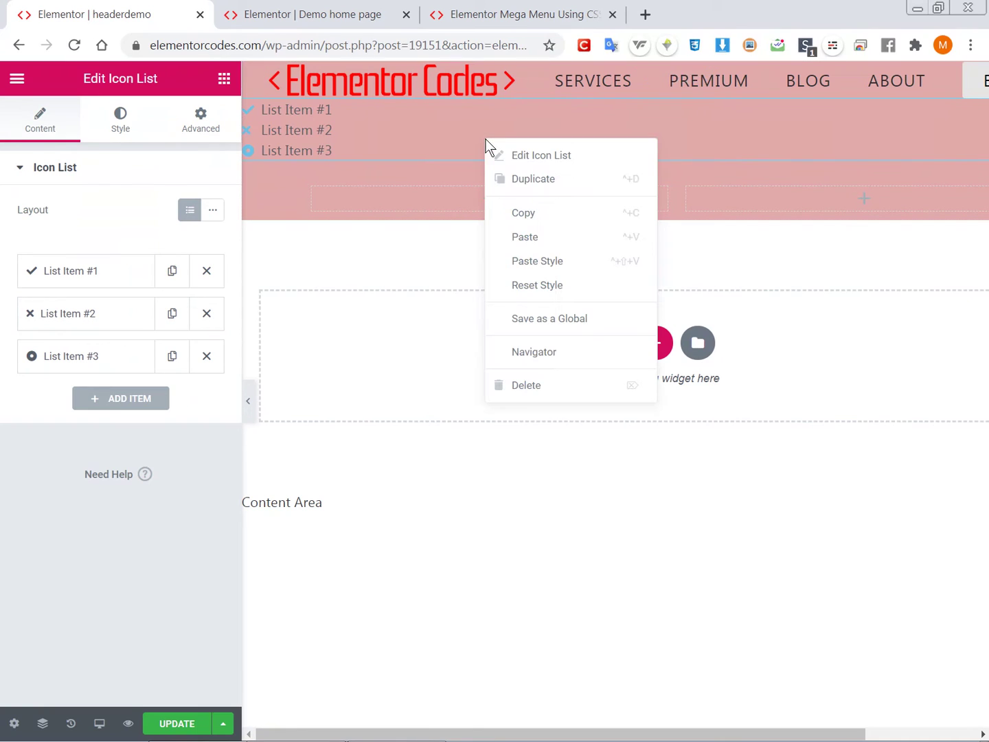
{"action": "left_click", "coordinate": [569, 351]}
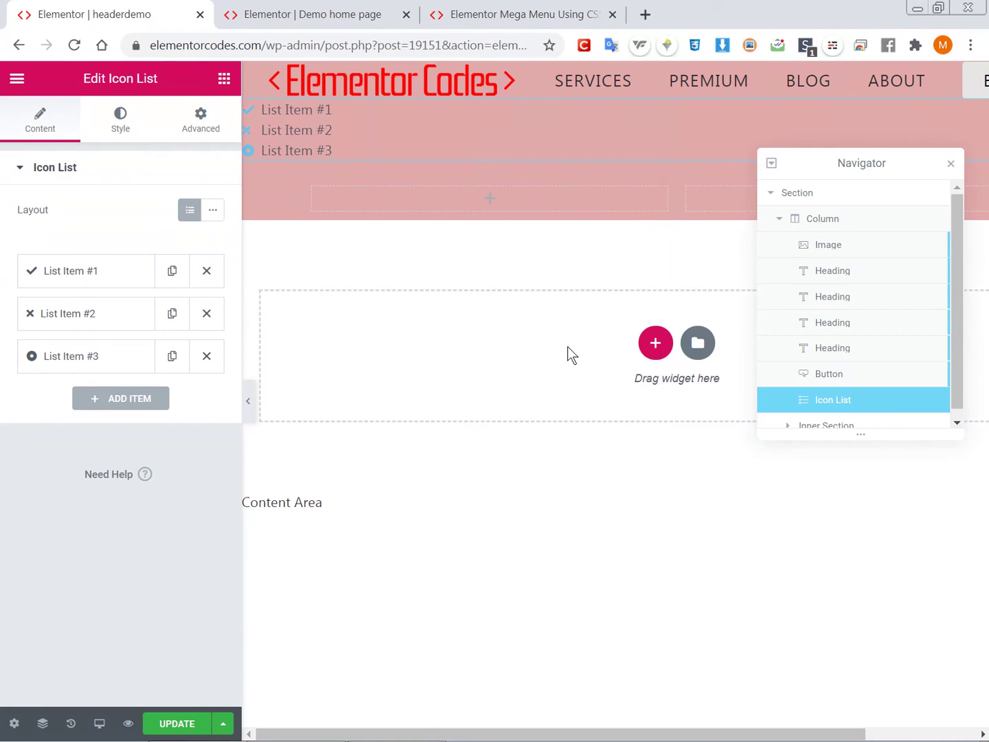
{"action": "scroll", "coordinate": [836, 395], "scroll_direction": "down", "scroll_amount": 1}
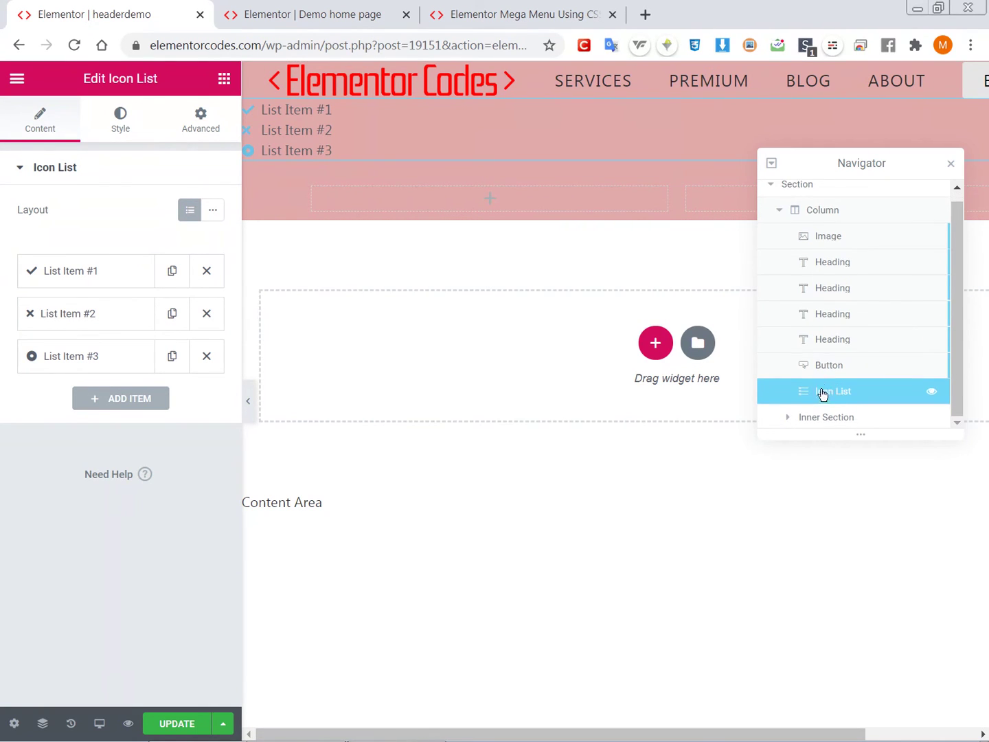
{"action": "left_click", "coordinate": [789, 417]}
{"action": "scroll", "coordinate": [817, 381], "scroll_direction": "down", "scroll_amount": 2}
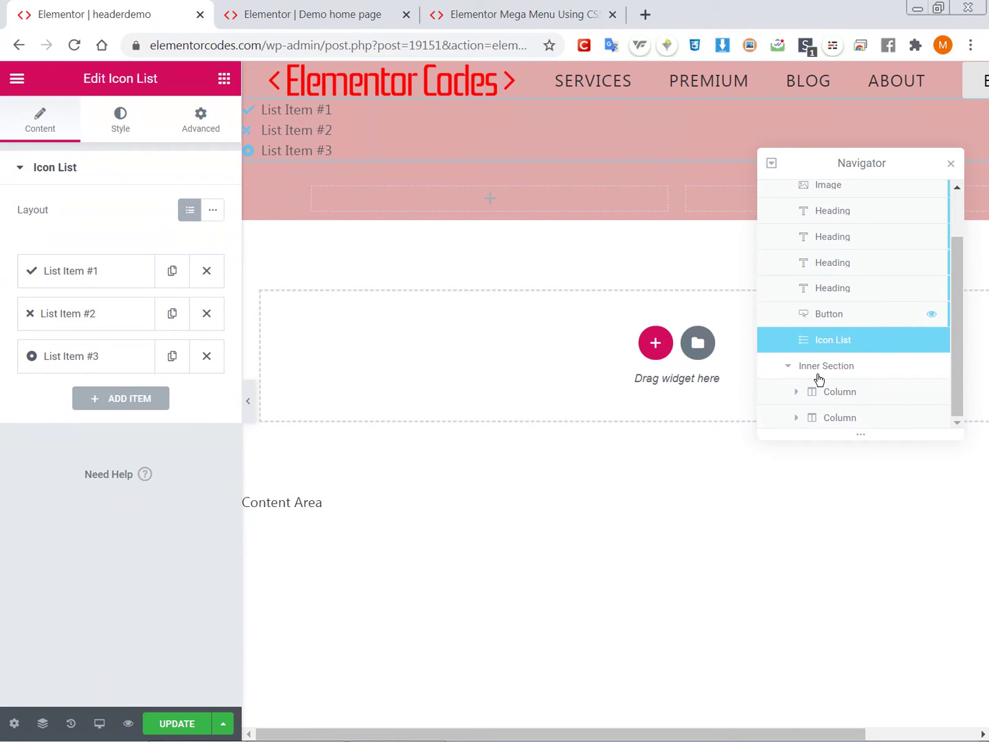
{"action": "right_click", "coordinate": [820, 417]}
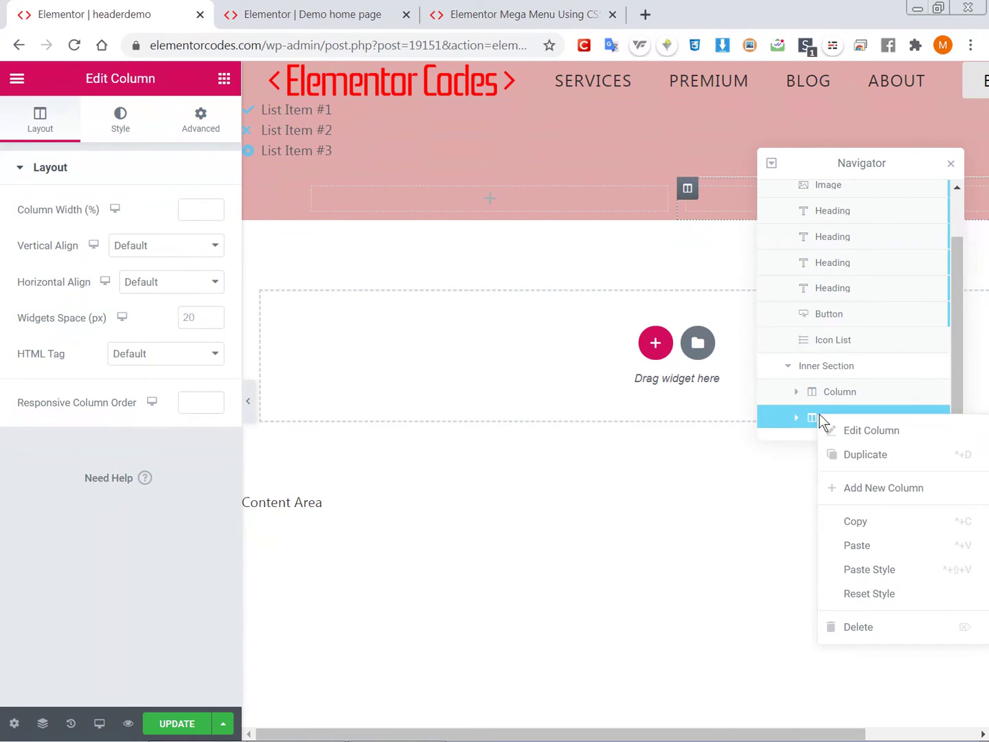
{"action": "left_click", "coordinate": [876, 627]}
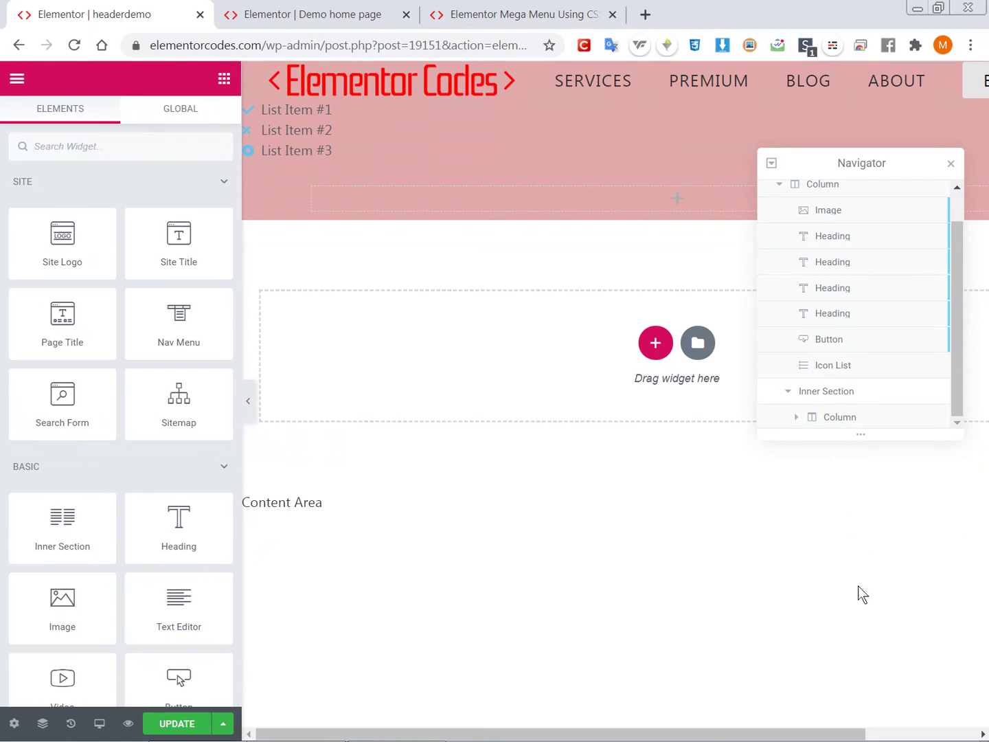
{"action": "left_click", "coordinate": [796, 418]}
{"action": "left_click_drag", "start_coordinate": [833, 342], "coordinate": [832, 406]}
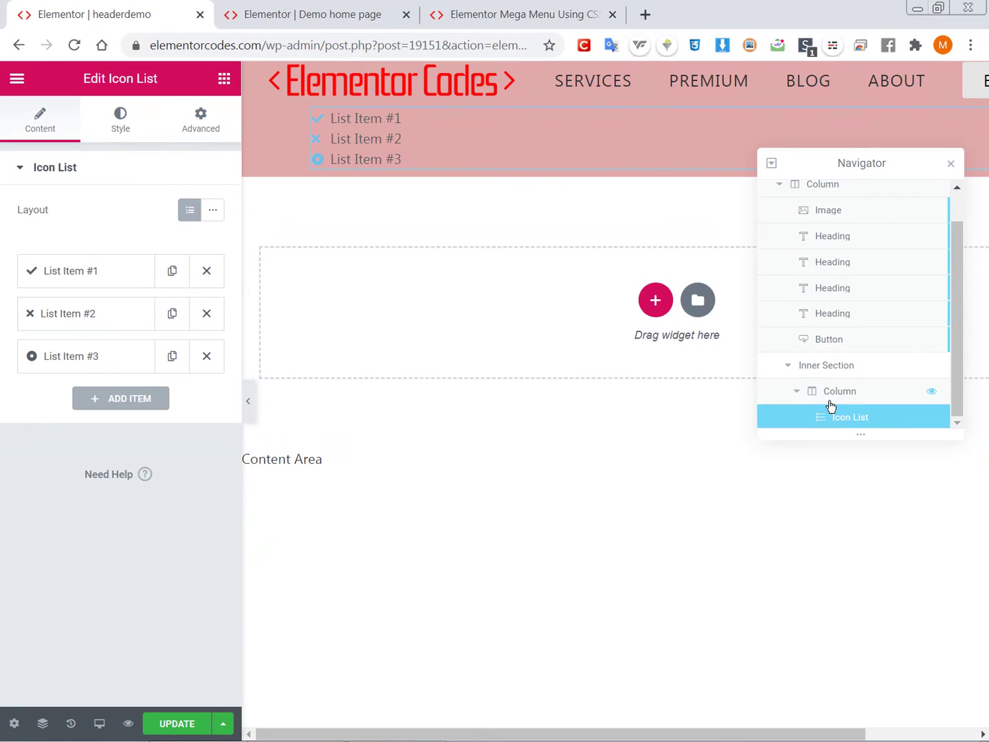
Step: Set the inner section's content width to Full Width
{"action": "left_click", "coordinate": [837, 368]}
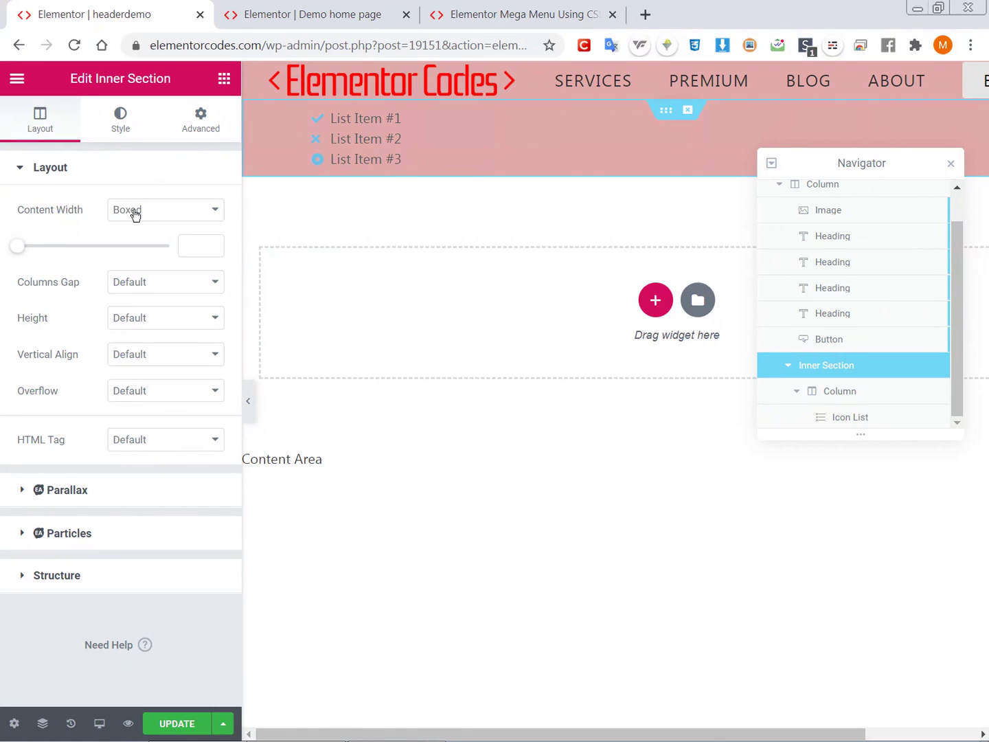
{"action": "left_click", "coordinate": [158, 213]}
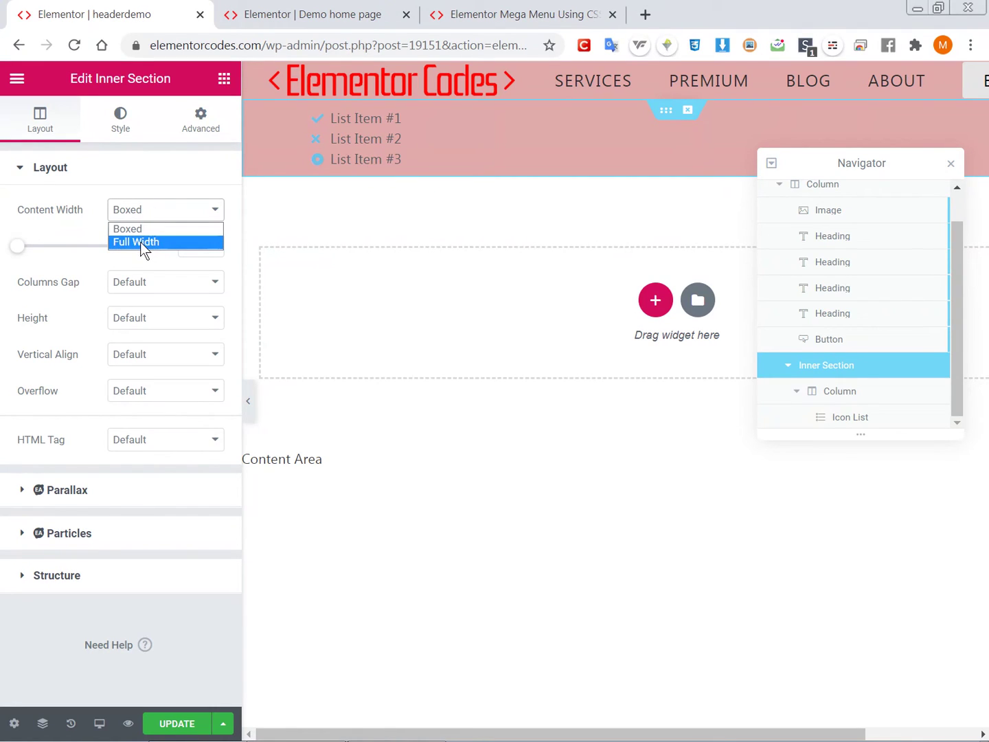
{"action": "left_click", "coordinate": [146, 241]}
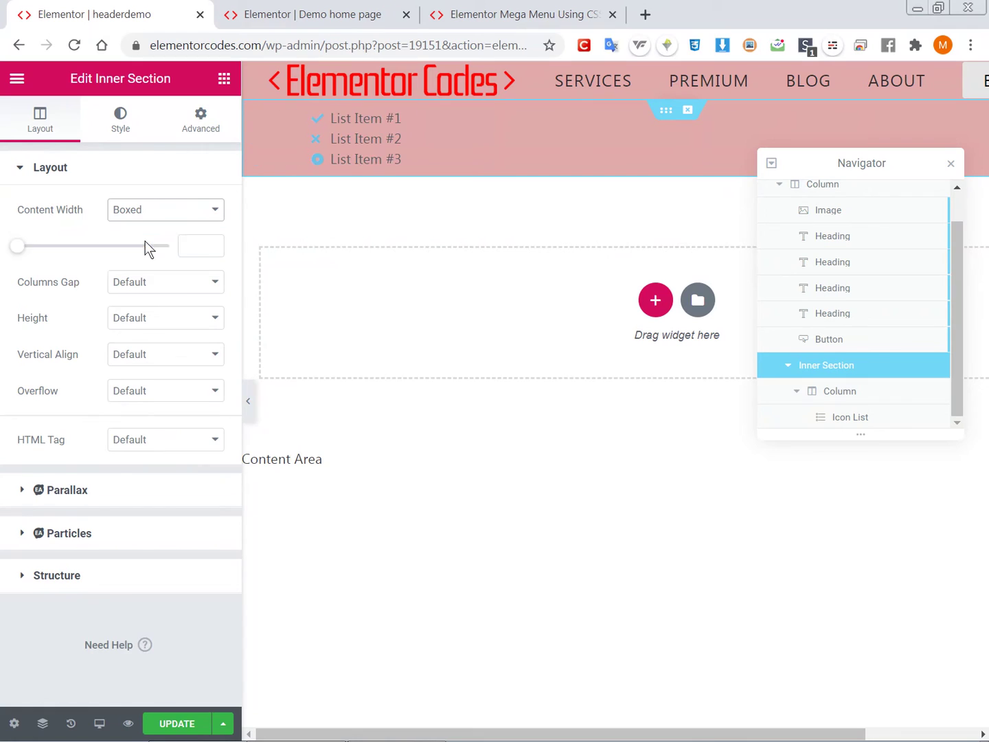
Step: Assign the CSS class nav_content to the inner section
{"action": "left_click", "coordinate": [207, 126]}
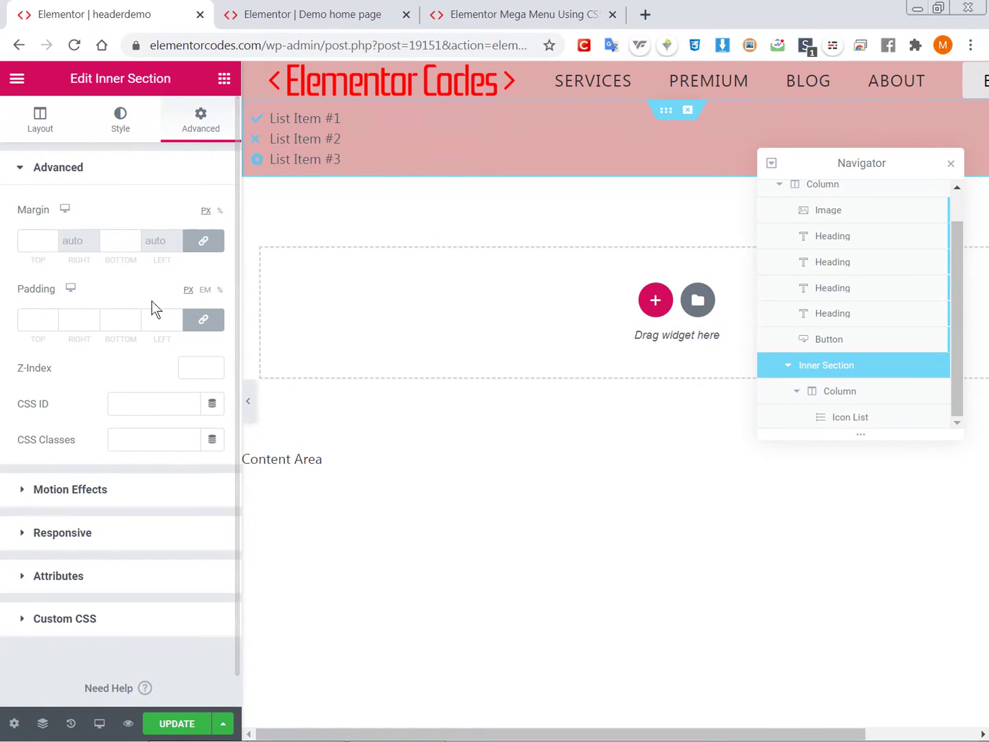
{"action": "scroll", "coordinate": [159, 340], "scroll_direction": "down", "scroll_amount": 1}
{"action": "left_click", "coordinate": [122, 409]}
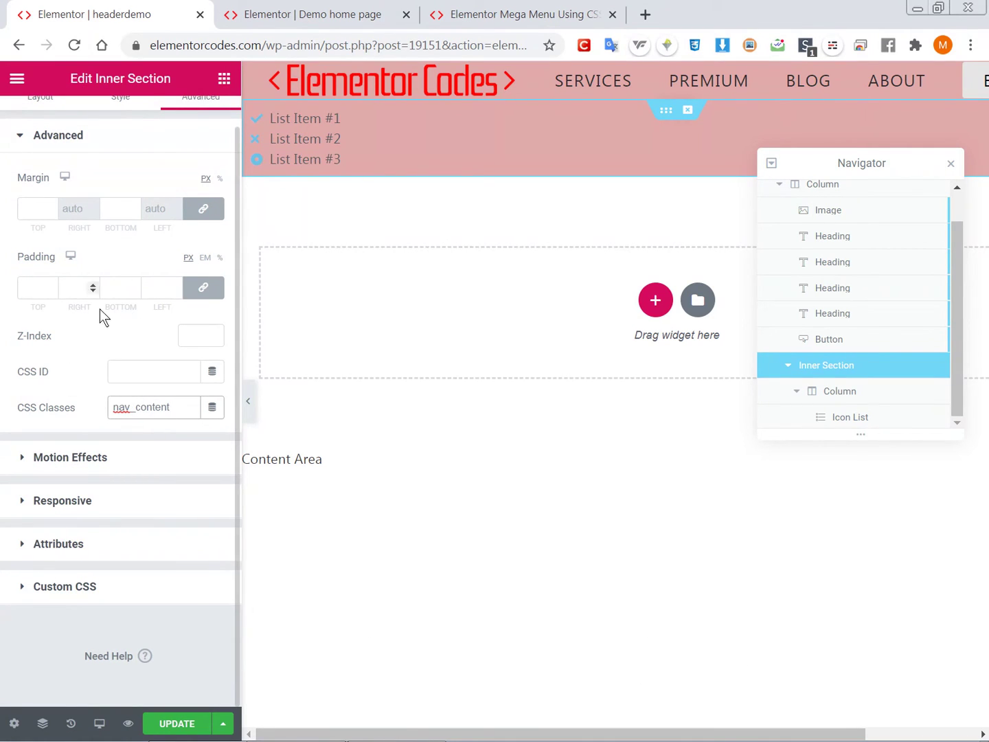
Step: Set the inner section's padding to 30 px on all sides and duplicate its Icon List column
{"action": "left_click", "coordinate": [116, 292]}
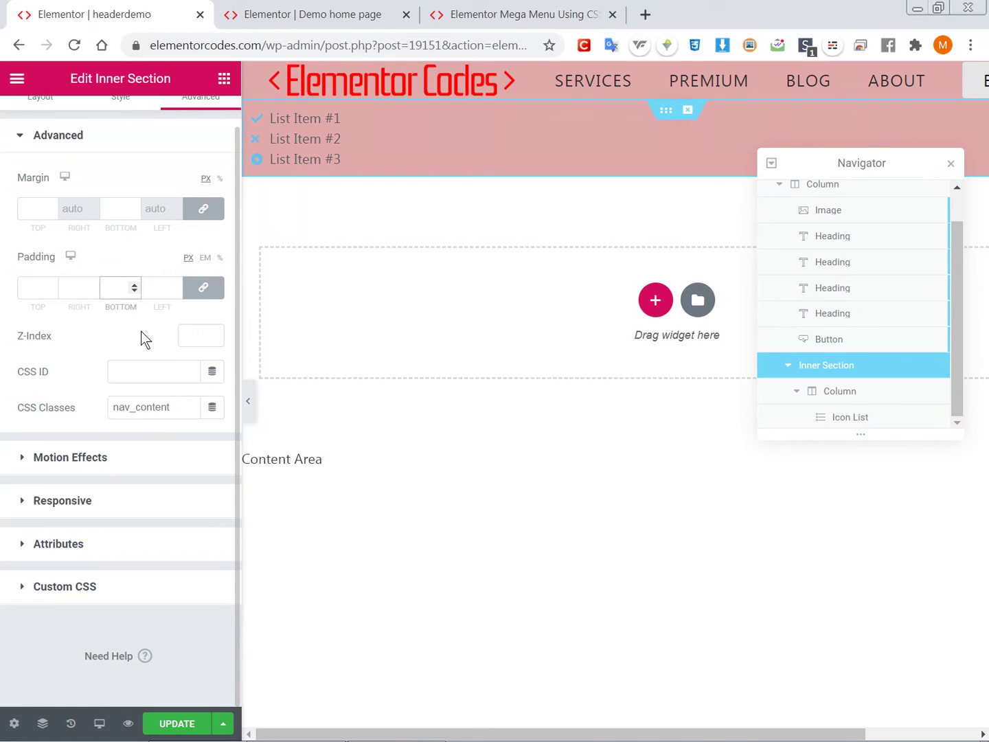
{"action": "type", "text": "30"}
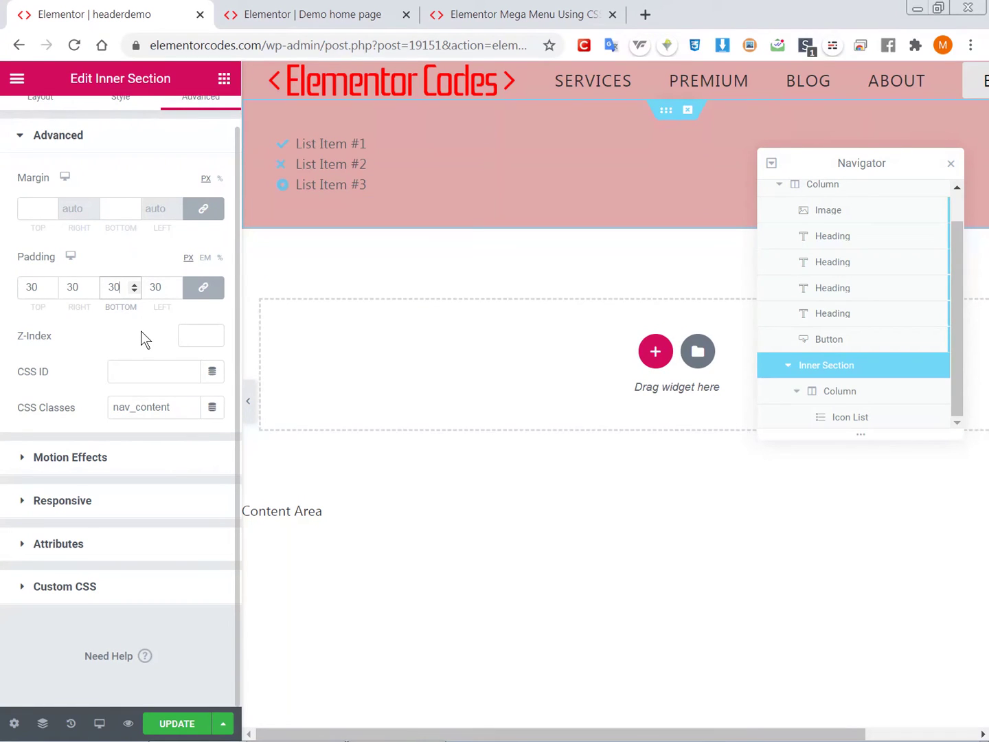
{"action": "right_click", "coordinate": [282, 144]}
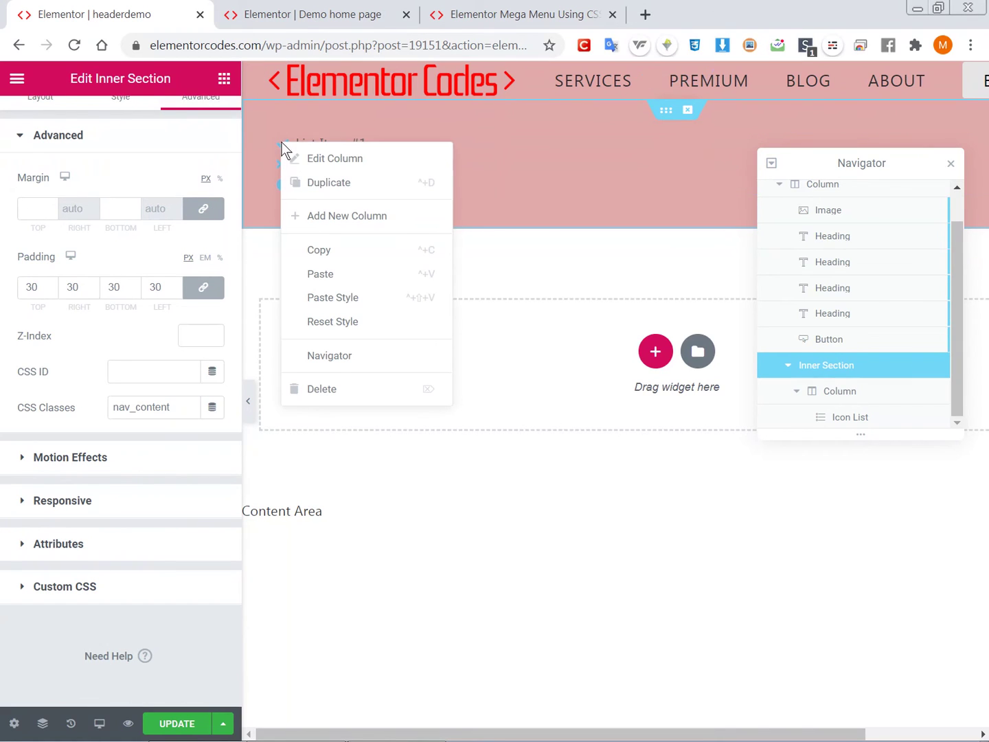
{"action": "left_click", "coordinate": [332, 192]}
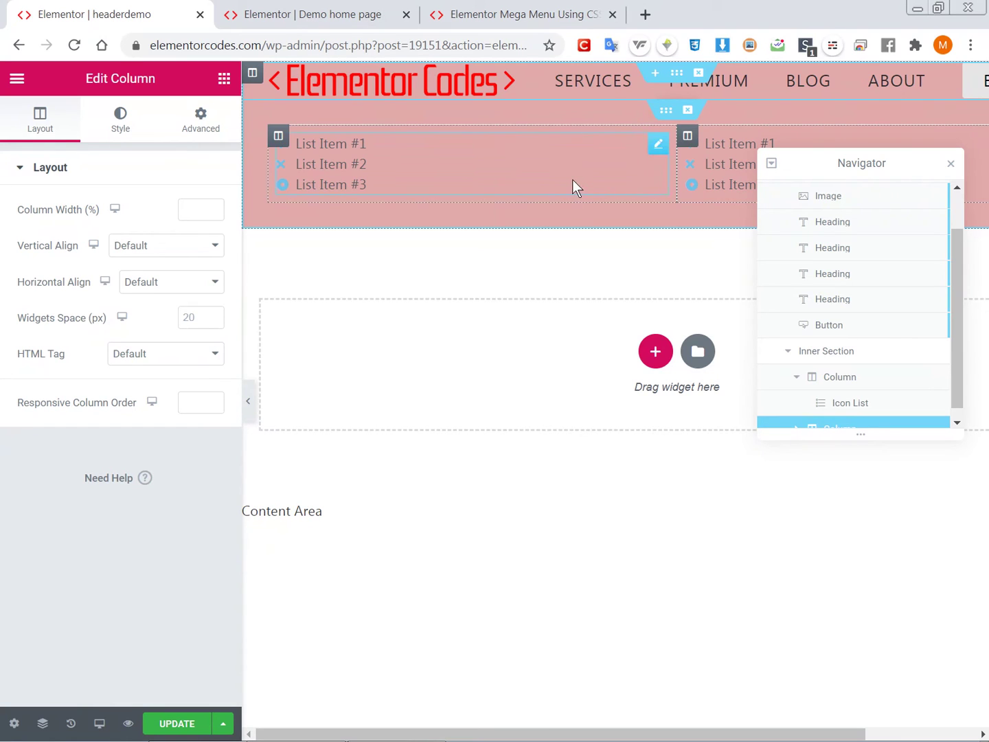
Step: Duplicate the inner section and delete the second Icon List column from the copy
{"action": "left_click_drag", "start_coordinate": [821, 174], "coordinate": [847, 286]}
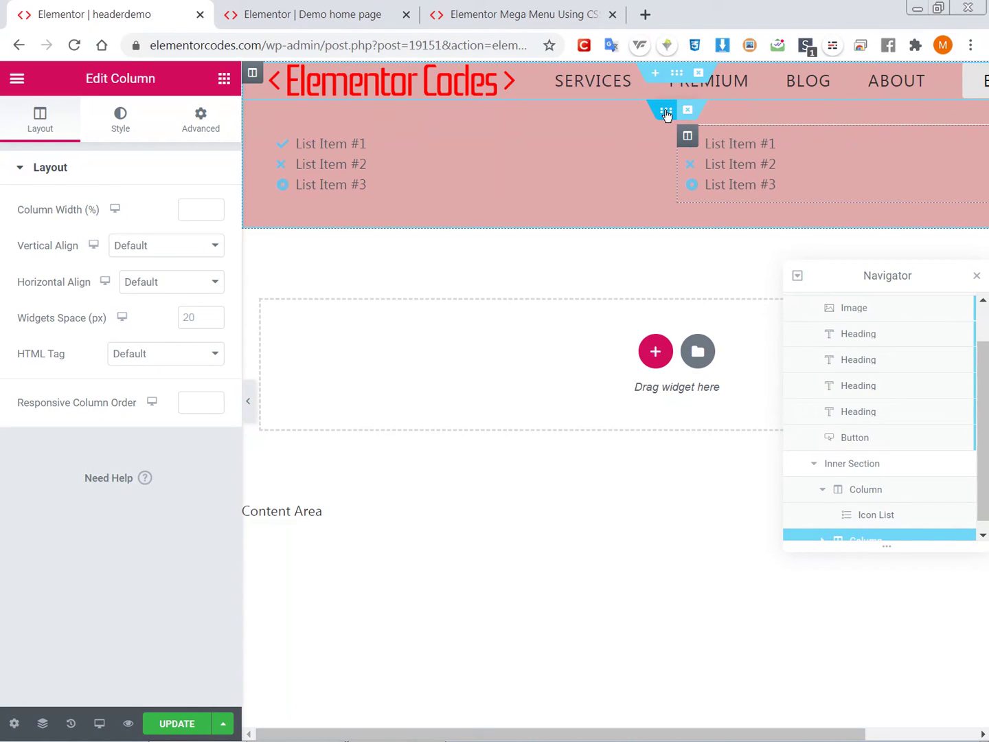
{"action": "right_click", "coordinate": [666, 115]}
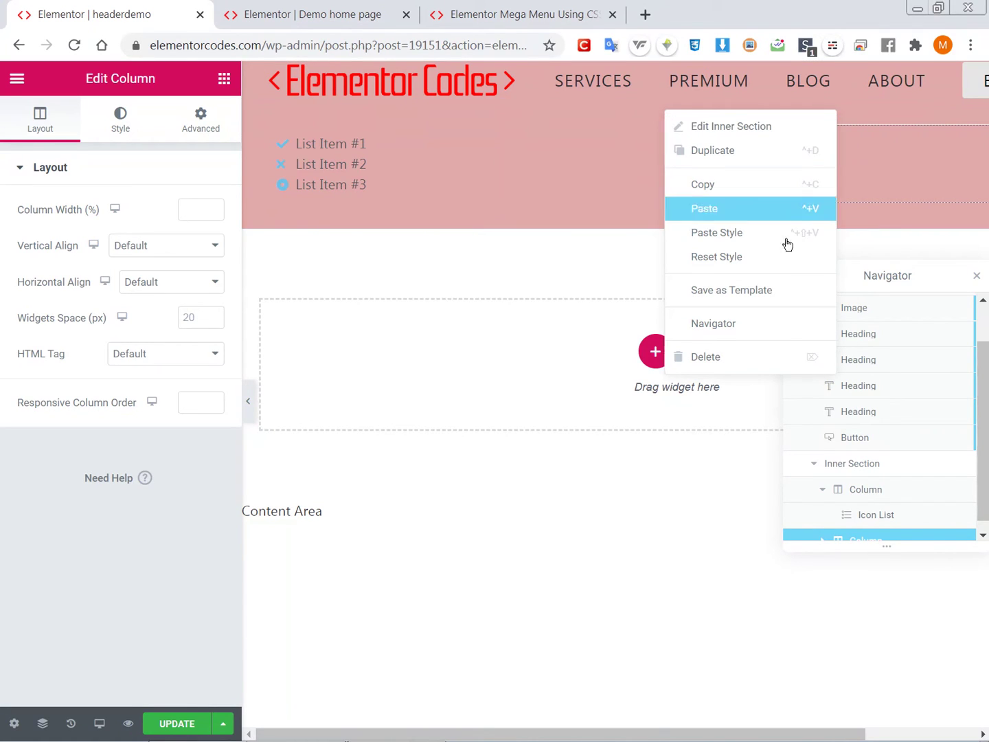
{"action": "left_click", "coordinate": [852, 464]}
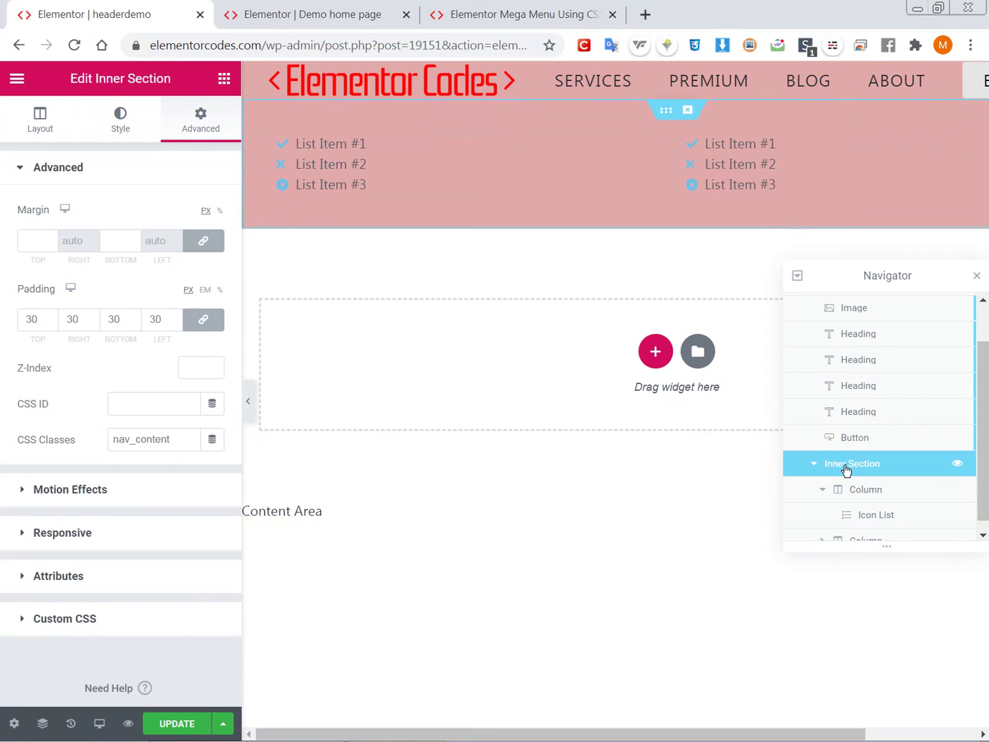
{"action": "right_click", "coordinate": [846, 469]}
{"action": "left_click", "coordinate": [882, 506]}
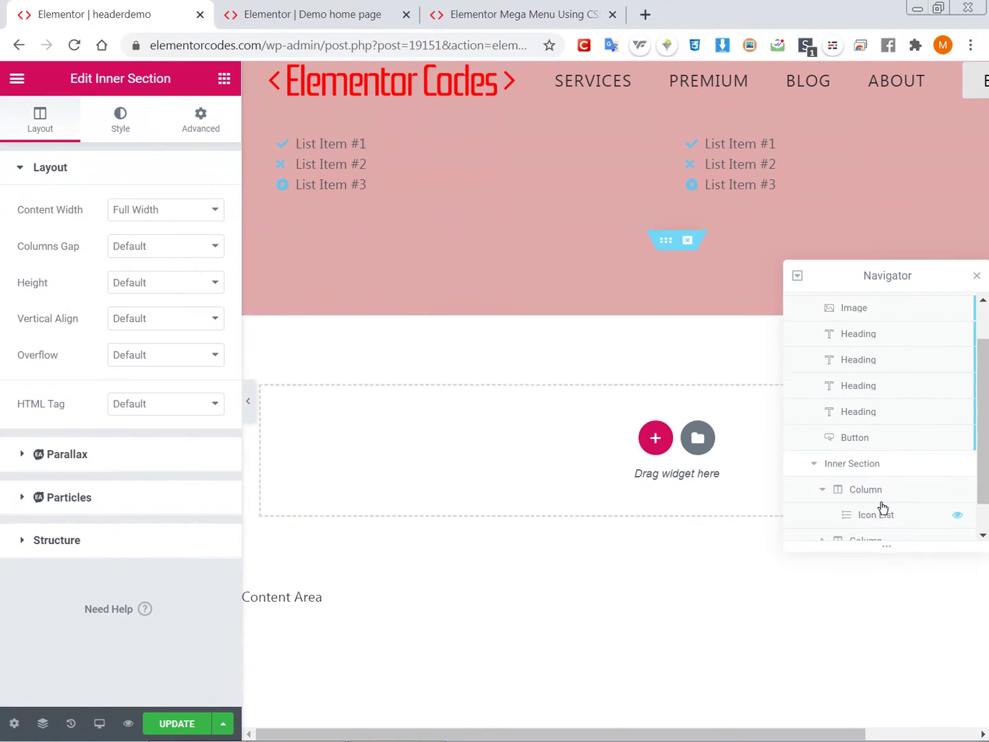
{"action": "right_click", "coordinate": [685, 272]}
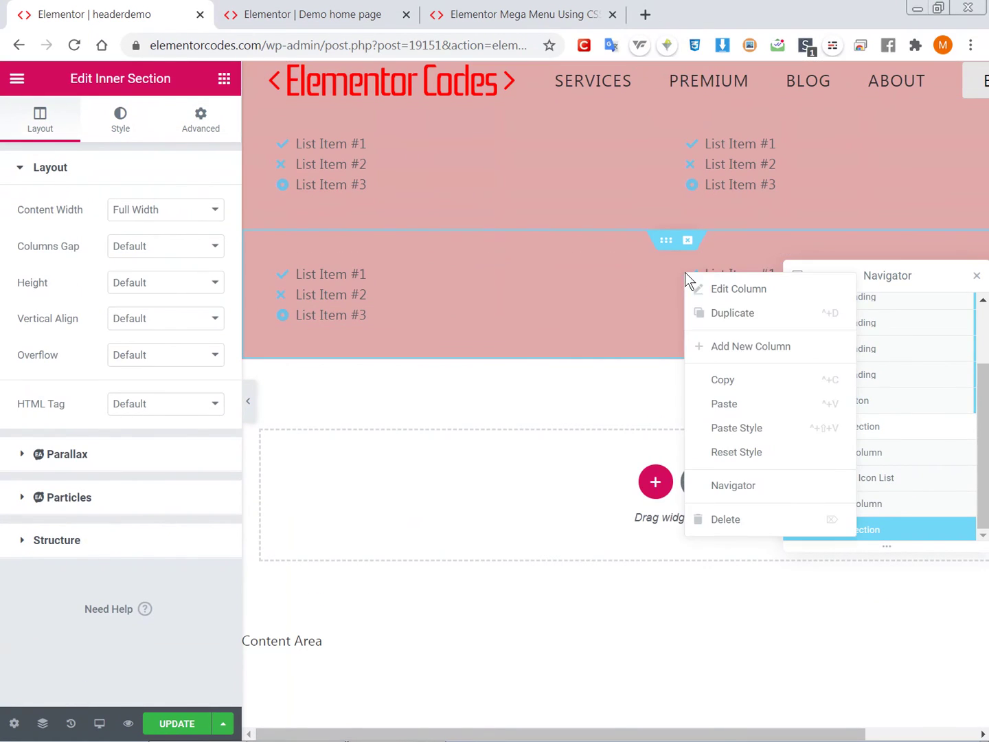
{"action": "left_click", "coordinate": [751, 519]}
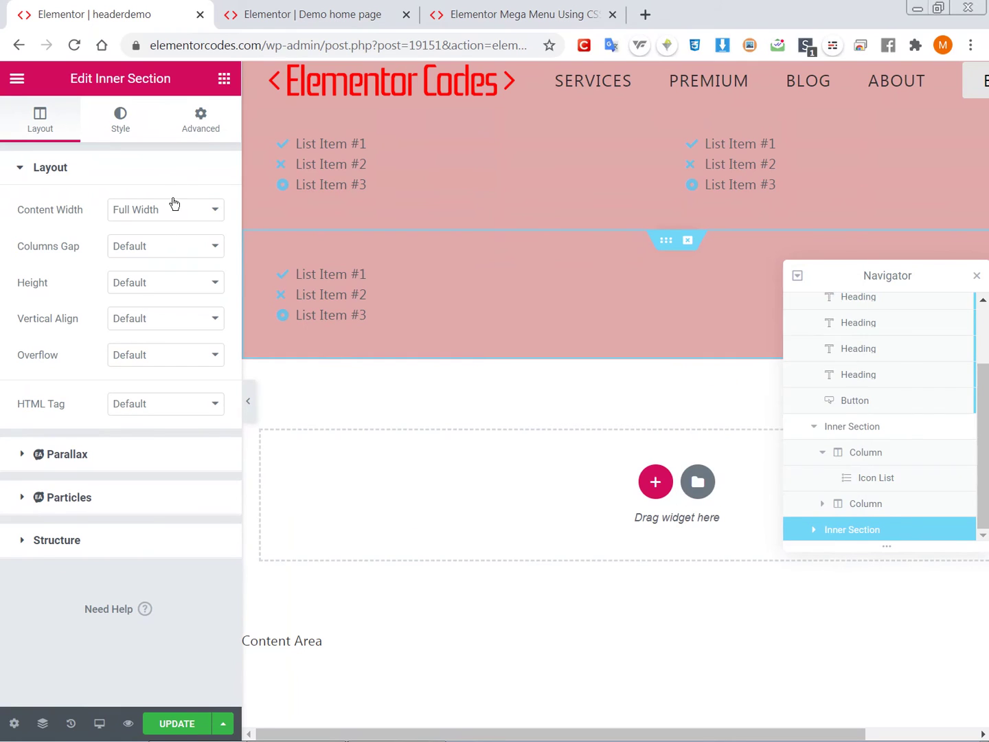
Step: Add a Portfolio widget to the second inner section's column and delete the Icon List beneath it
{"action": "left_click", "coordinate": [224, 78]}
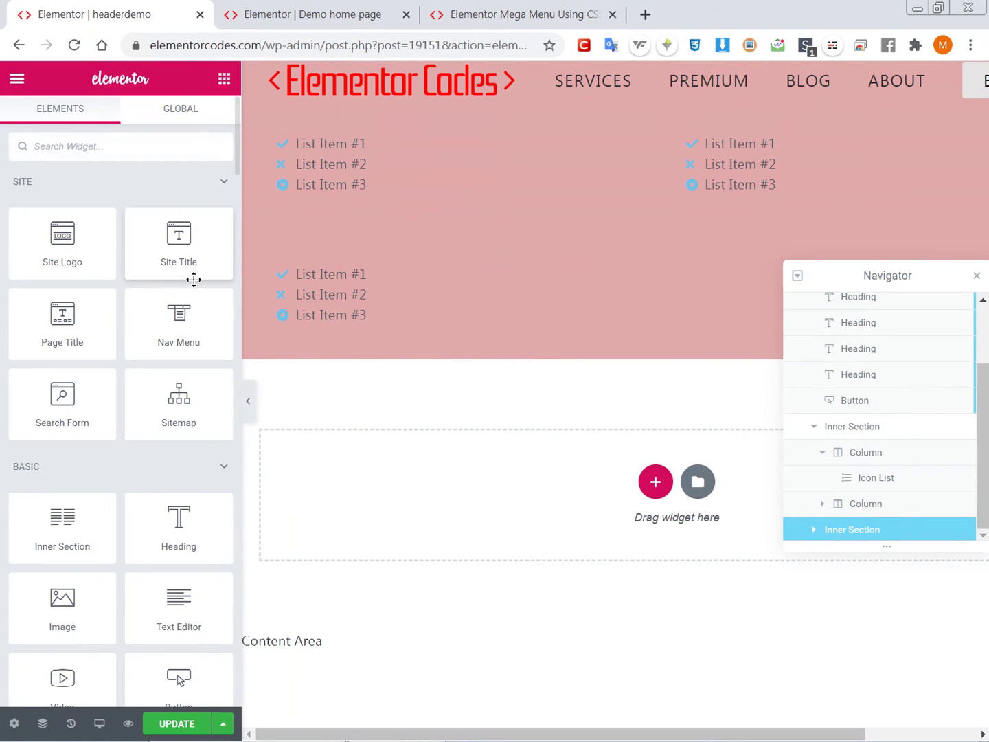
{"action": "scroll", "coordinate": [137, 336], "scroll_direction": "down", "scroll_amount": 2}
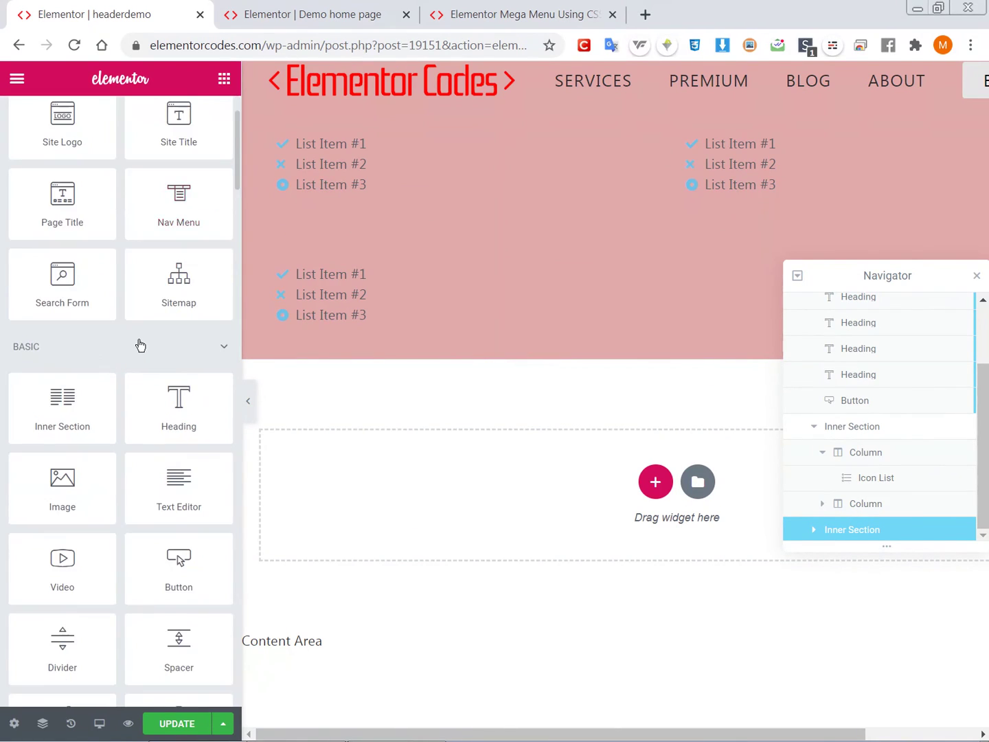
{"action": "scroll", "coordinate": [140, 344], "scroll_direction": "down", "scroll_amount": 7}
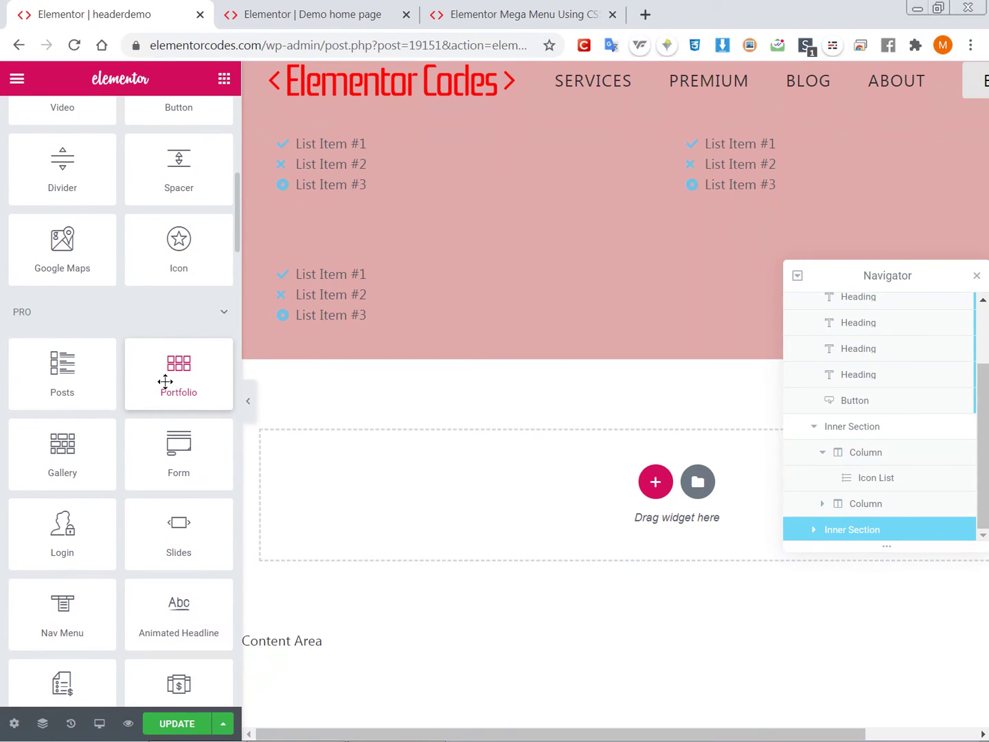
{"action": "left_click_drag", "start_coordinate": [165, 381], "coordinate": [340, 272]}
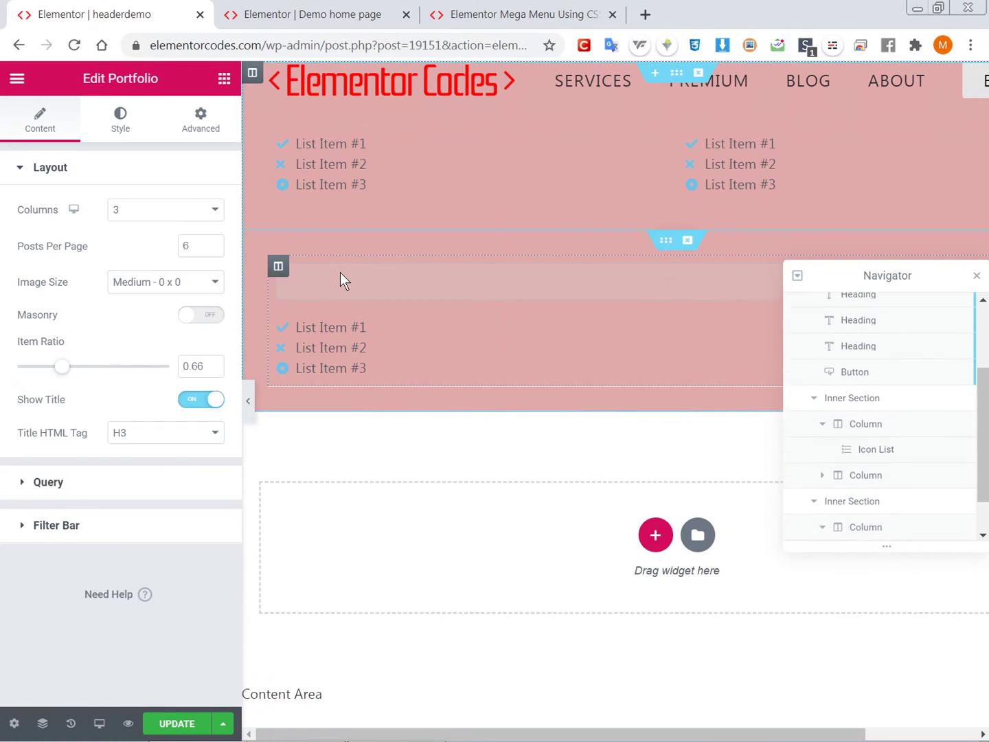
{"action": "scroll", "coordinate": [683, 435], "scroll_direction": "down", "scroll_amount": 1}
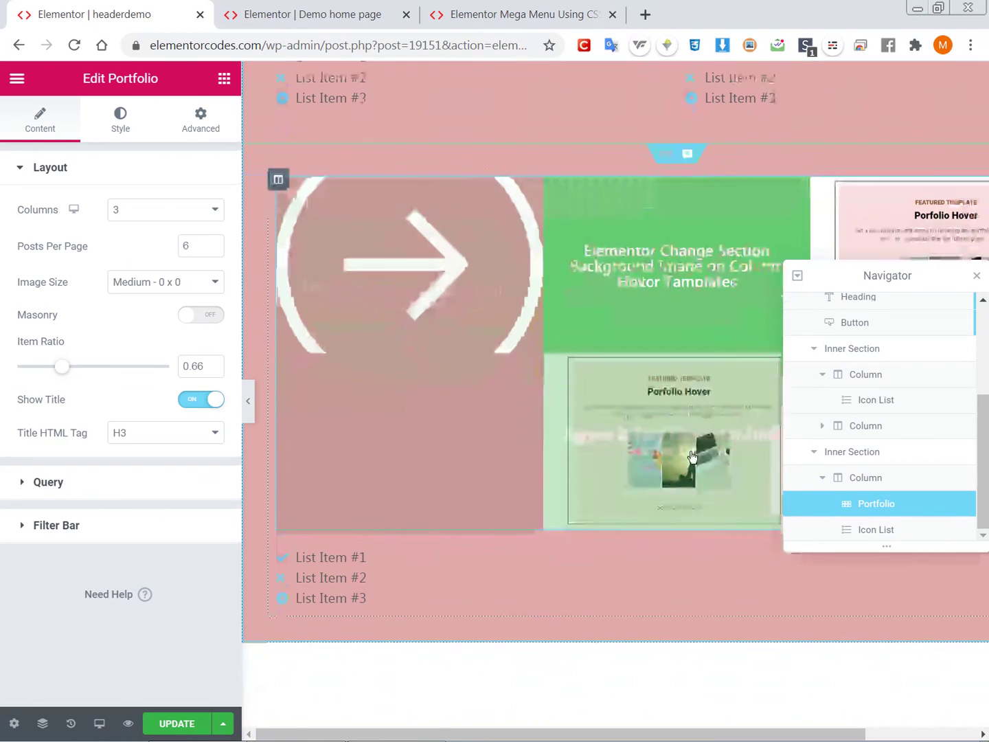
{"action": "right_click", "coordinate": [321, 478]}
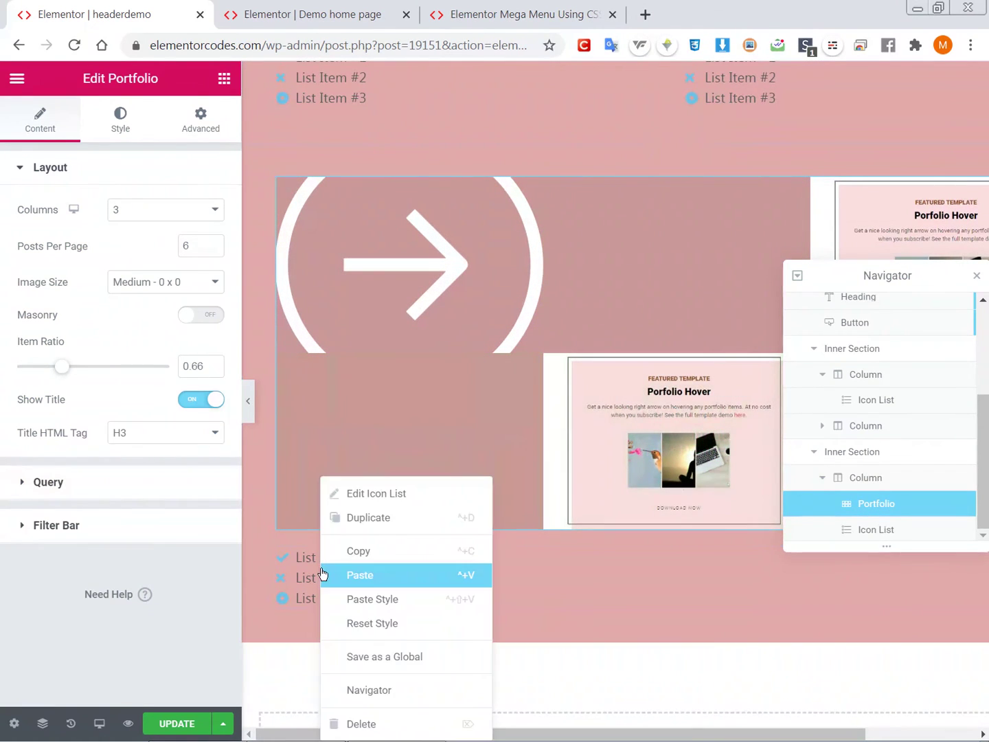
{"action": "left_click", "coordinate": [378, 724]}
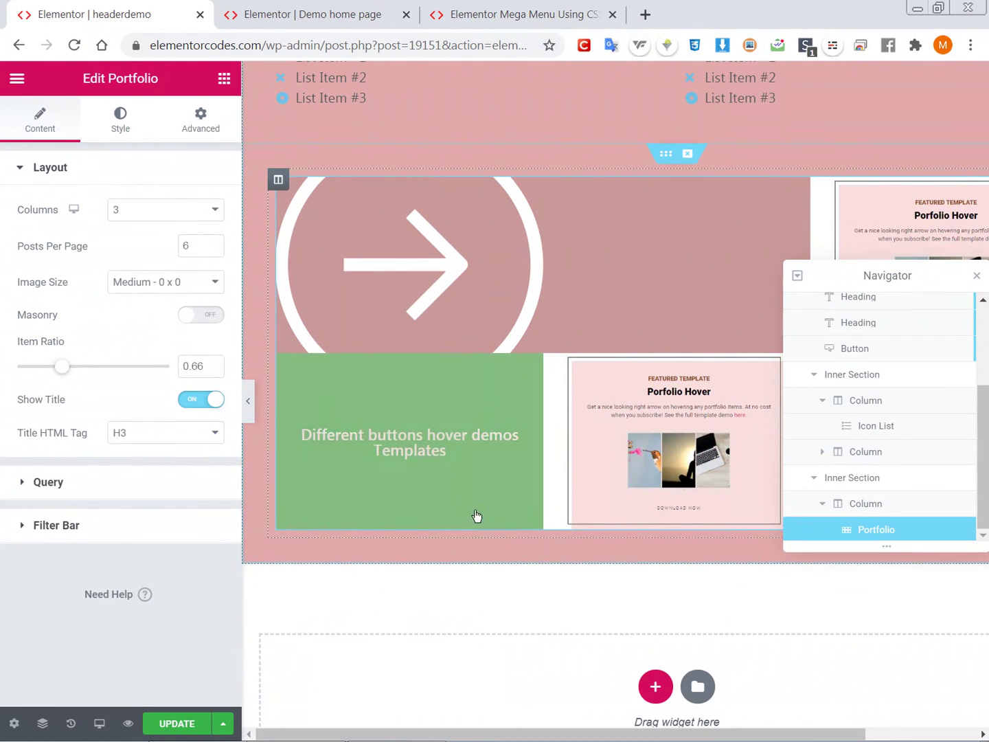
Step: Duplicate the inner section that holds the Portfolio widget
{"action": "scroll", "coordinate": [480, 516], "scroll_direction": "up", "scroll_amount": 1}
{"action": "scroll", "coordinate": [509, 481], "scroll_direction": "down", "scroll_amount": 1}
{"action": "scroll", "coordinate": [546, 553], "scroll_direction": "up", "scroll_amount": 1}
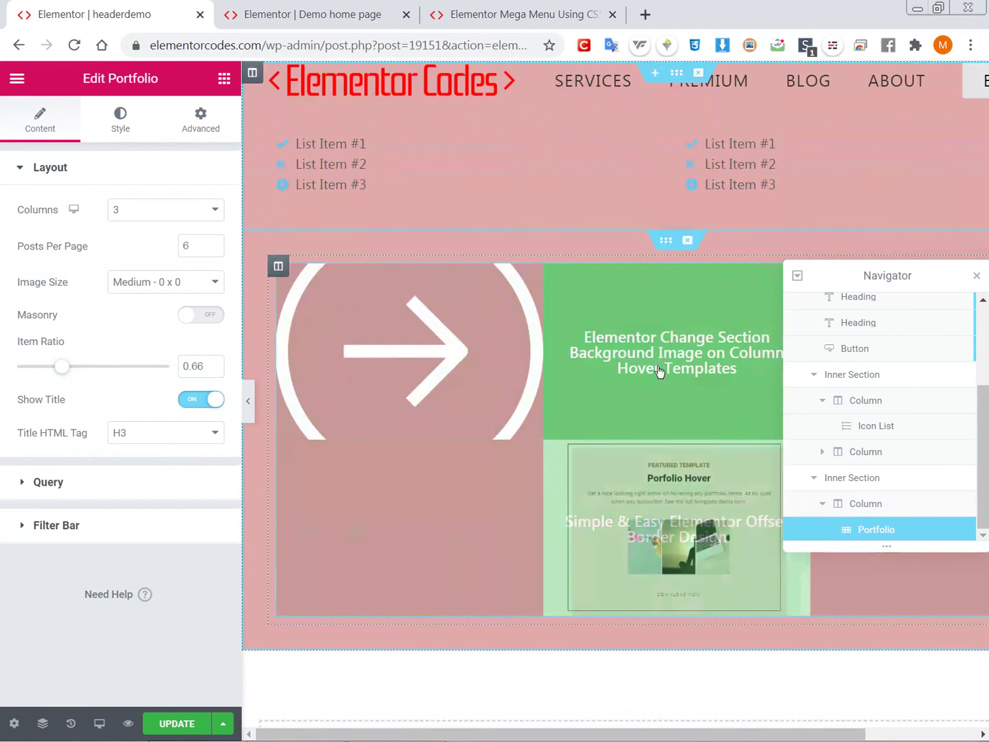
{"action": "right_click", "coordinate": [664, 252]}
{"action": "left_click", "coordinate": [690, 287]}
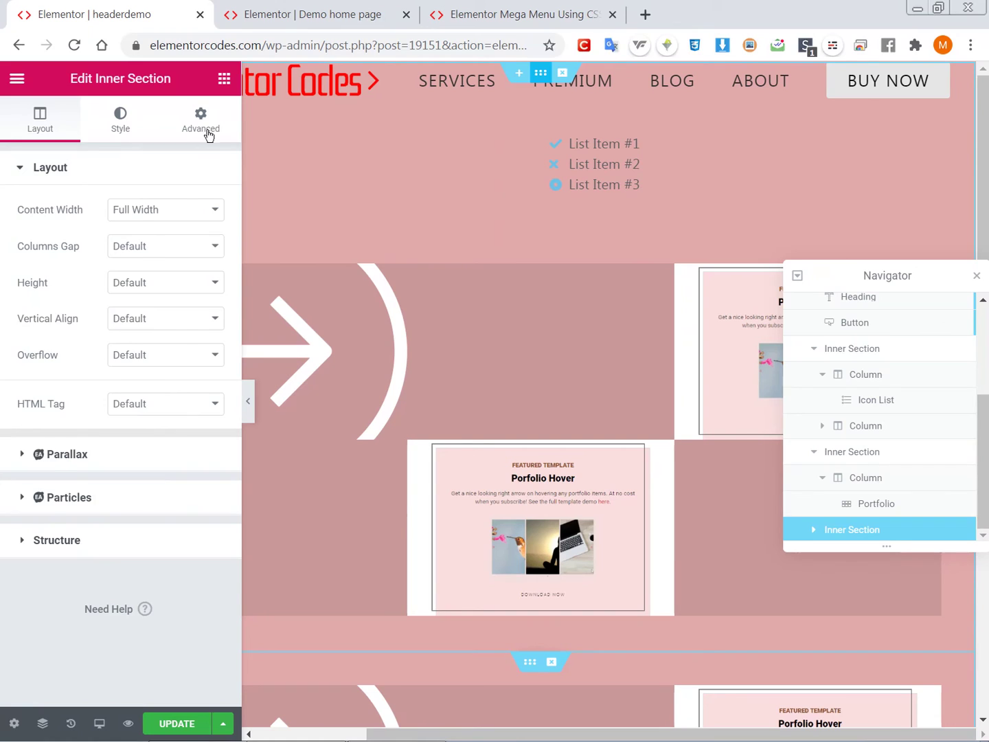
Step: Examine the outer header section's advanced settings and the Sticky options in its motion effects
{"action": "left_click", "coordinate": [429, 138]}
{"action": "scroll", "coordinate": [441, 143], "scroll_direction": "down", "scroll_amount": 1}
{"action": "scroll", "coordinate": [442, 143], "scroll_direction": "down", "scroll_amount": 6}
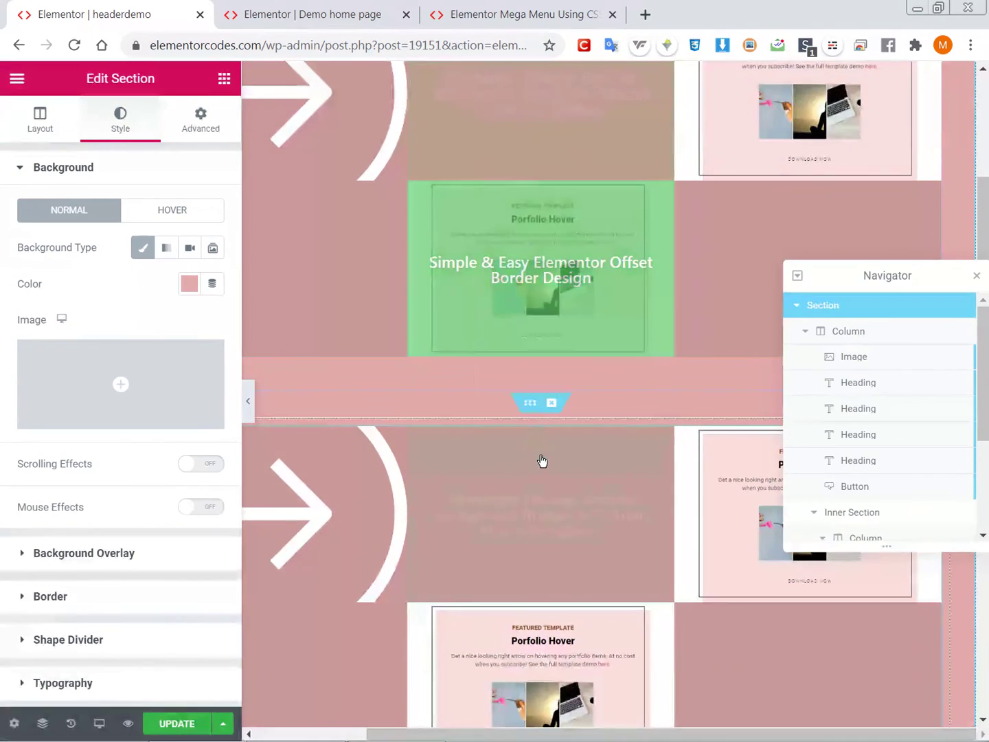
{"action": "scroll", "coordinate": [393, 280], "scroll_direction": "up", "scroll_amount": 2}
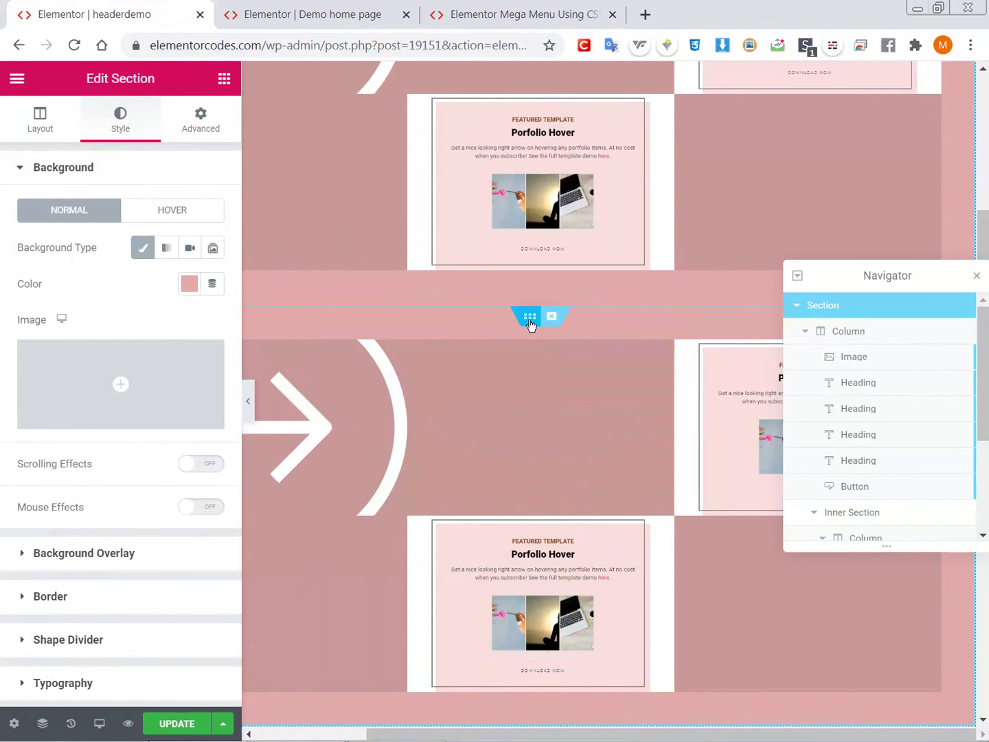
{"action": "scroll", "coordinate": [524, 323], "scroll_direction": "up", "scroll_amount": 5}
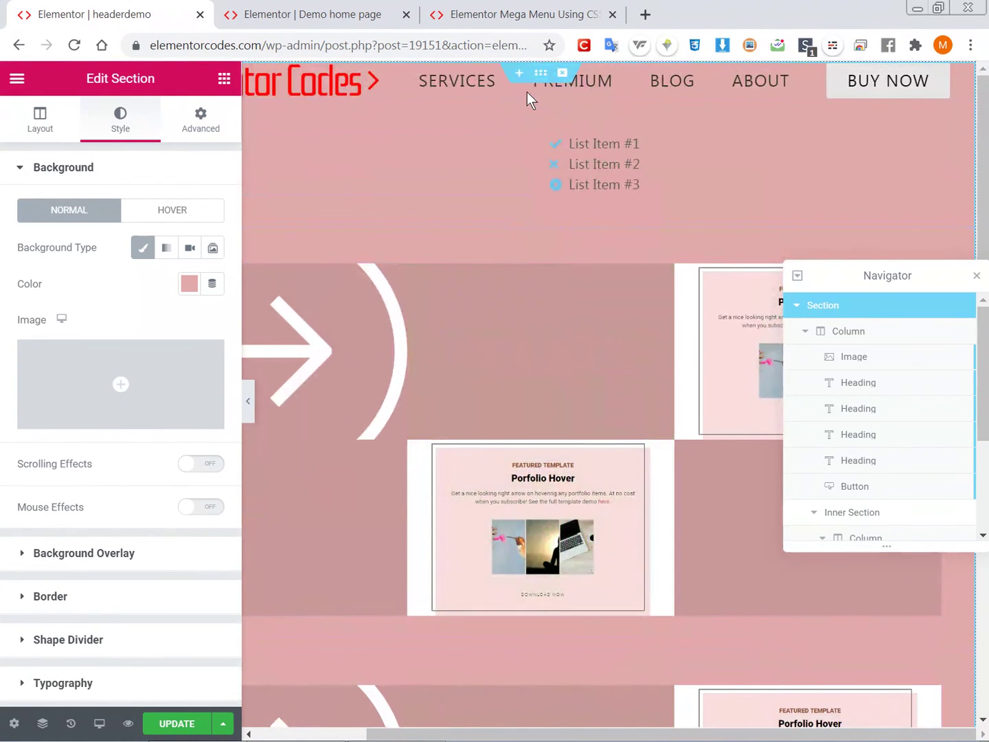
{"action": "left_click", "coordinate": [195, 126]}
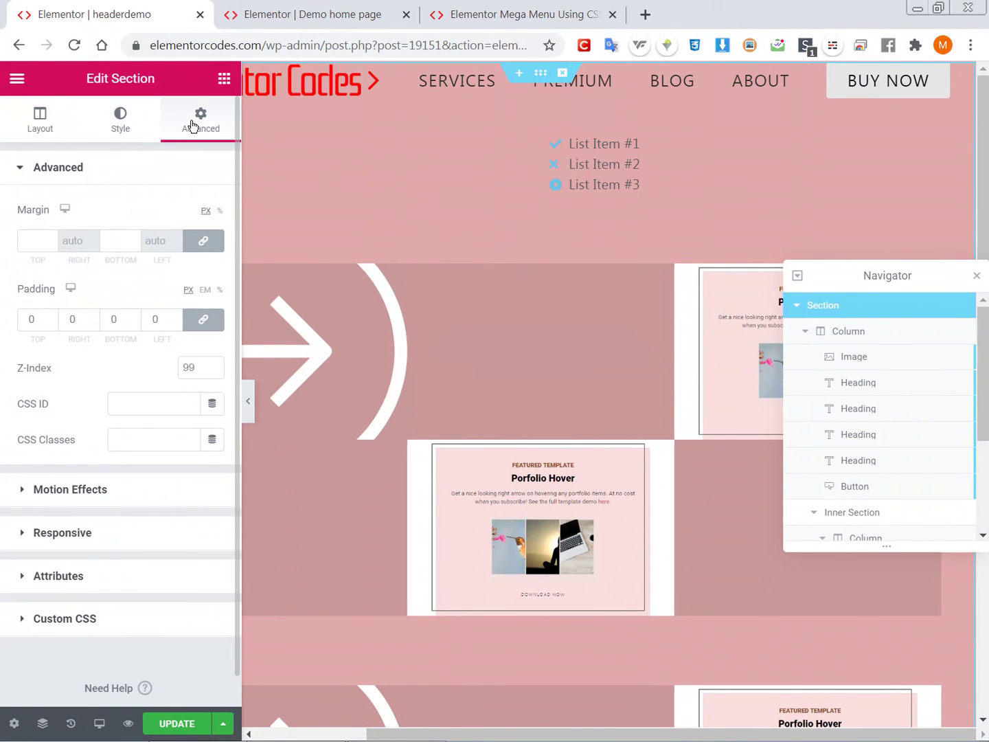
{"action": "left_click", "coordinate": [100, 484]}
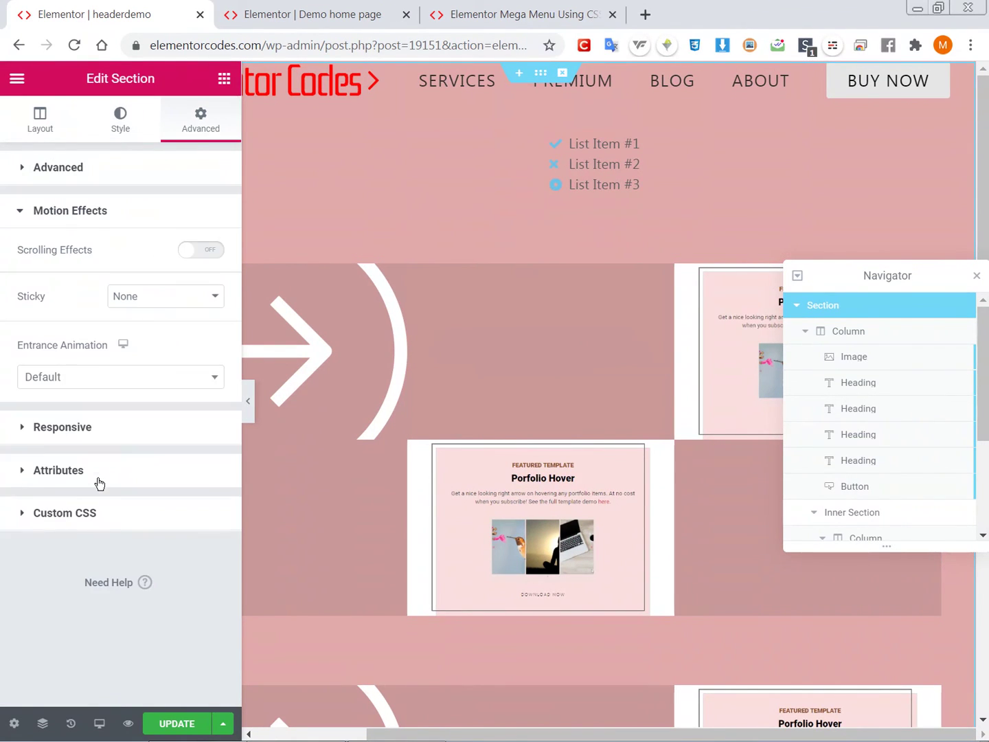
{"action": "left_click", "coordinate": [160, 309]}
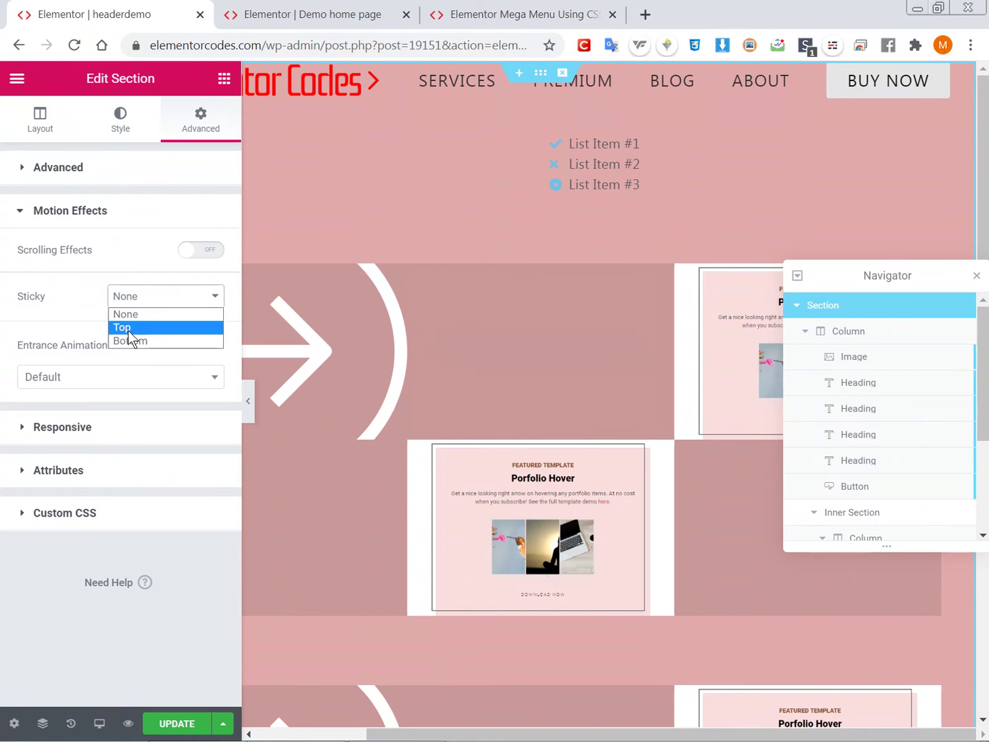
{"action": "left_click", "coordinate": [42, 294]}
{"action": "scroll", "coordinate": [427, 305], "scroll_direction": "left", "scroll_amount": 3}
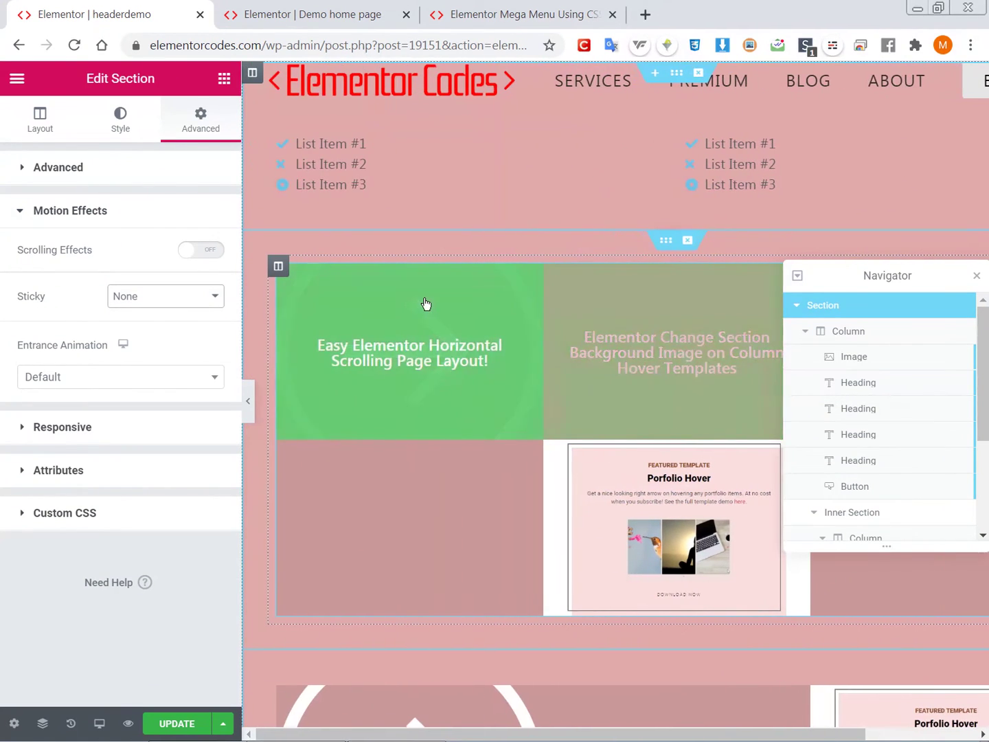
Step: Check the padding and CSS class of the first Portfolio inner section and look over the stacked sub menu sections
{"action": "left_click", "coordinate": [657, 249]}
{"action": "left_click", "coordinate": [199, 126]}
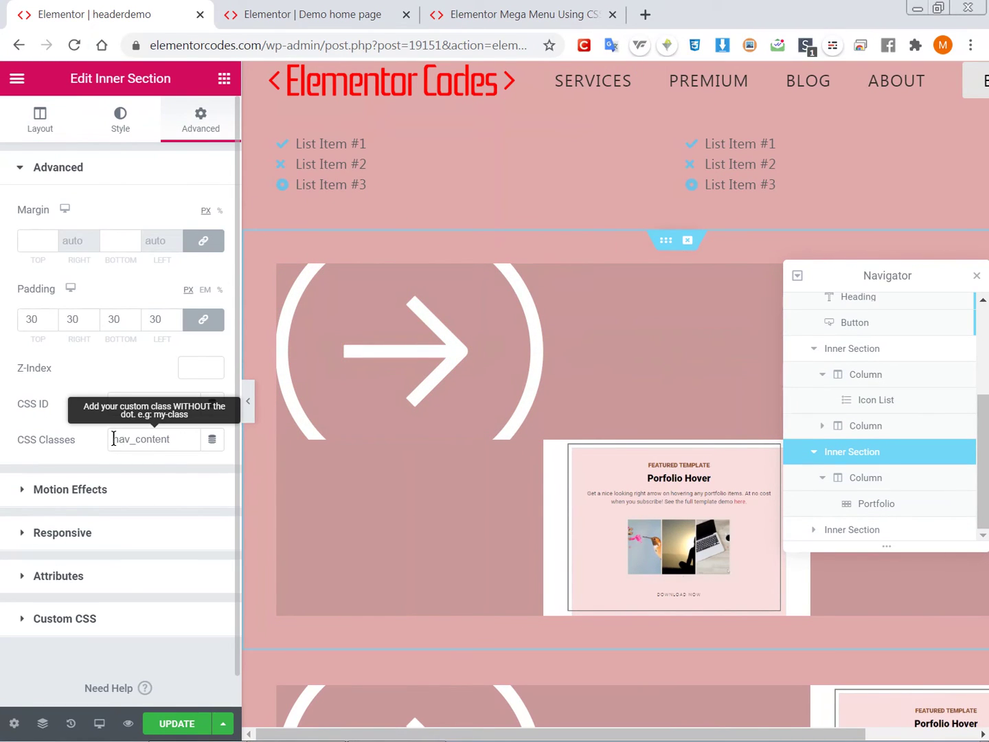
{"action": "scroll", "coordinate": [565, 195], "scroll_direction": "down", "scroll_amount": 3}
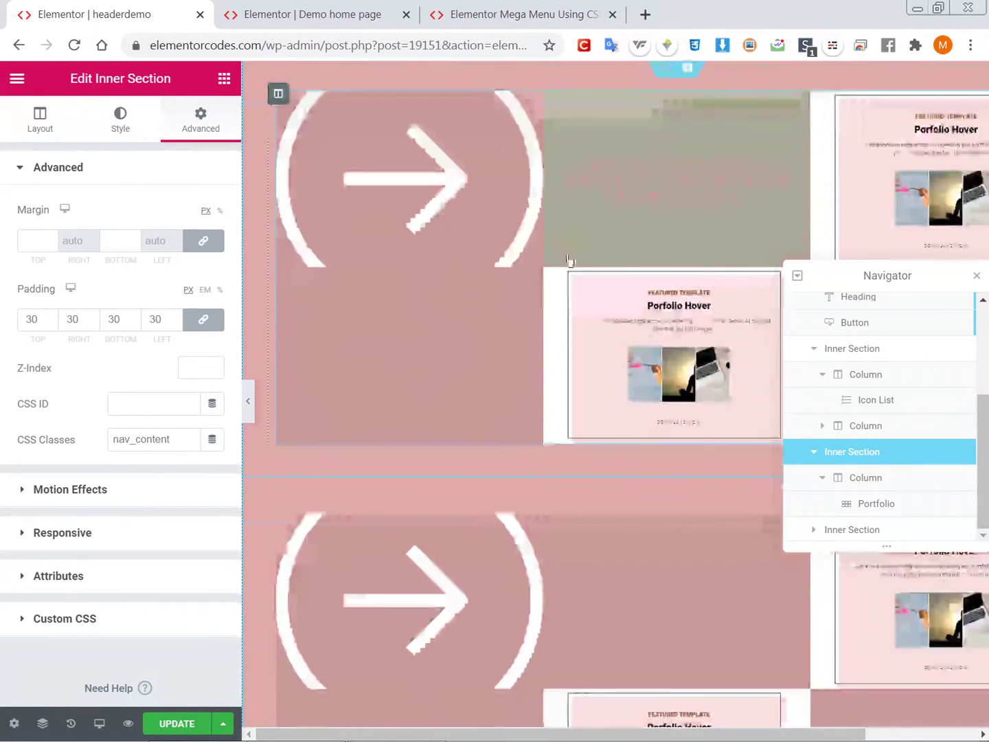
{"action": "scroll", "coordinate": [567, 294], "scroll_direction": "down", "scroll_amount": 5}
{"action": "scroll", "coordinate": [568, 295], "scroll_direction": "up", "scroll_amount": 8}
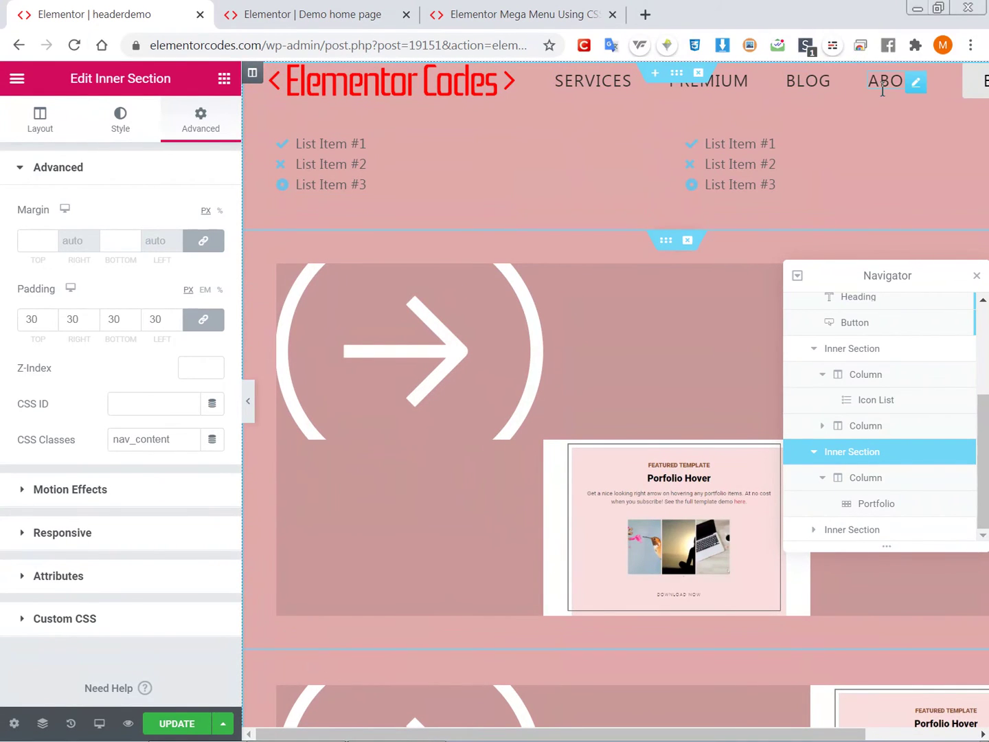
{"action": "scroll", "coordinate": [837, 102], "scroll_direction": "right", "scroll_amount": 3}
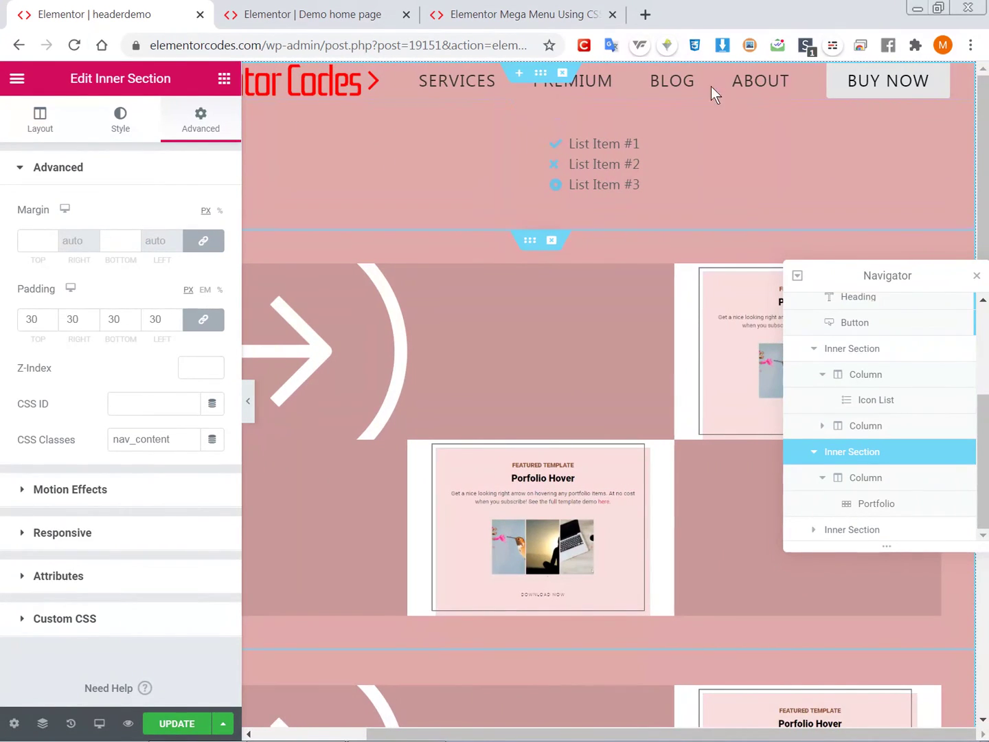
Step: Switch to the Elementor Mega Menu article and copy the sub menu class name menu_content from its instructions
{"action": "left_click", "coordinate": [492, 24]}
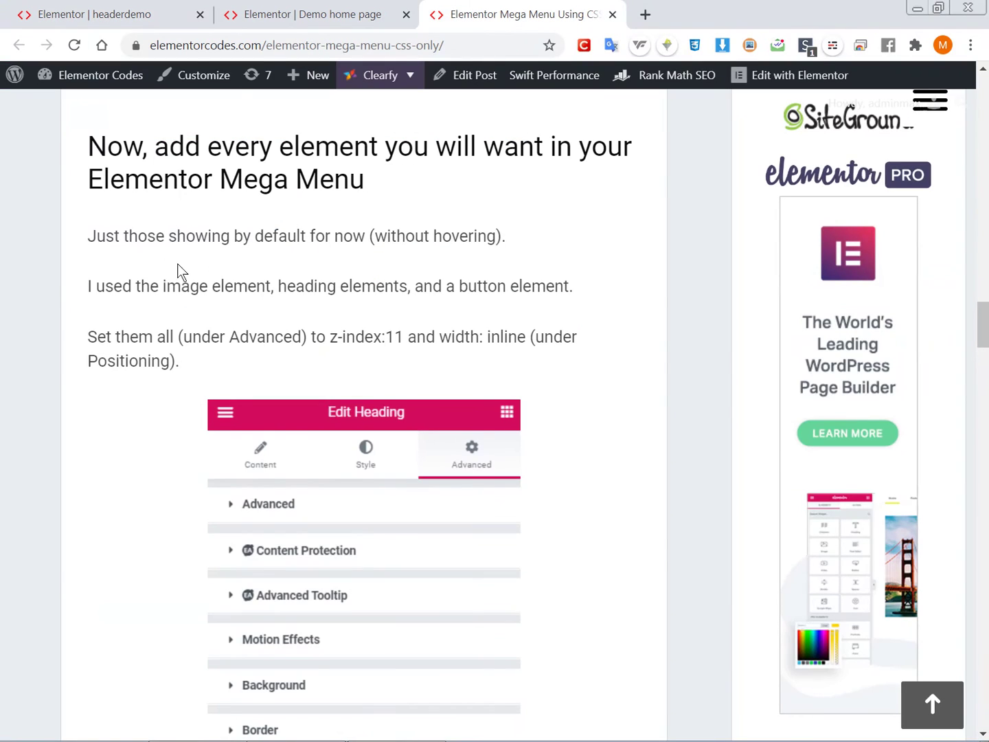
{"action": "scroll", "coordinate": [76, 337], "scroll_direction": "down", "scroll_amount": 3}
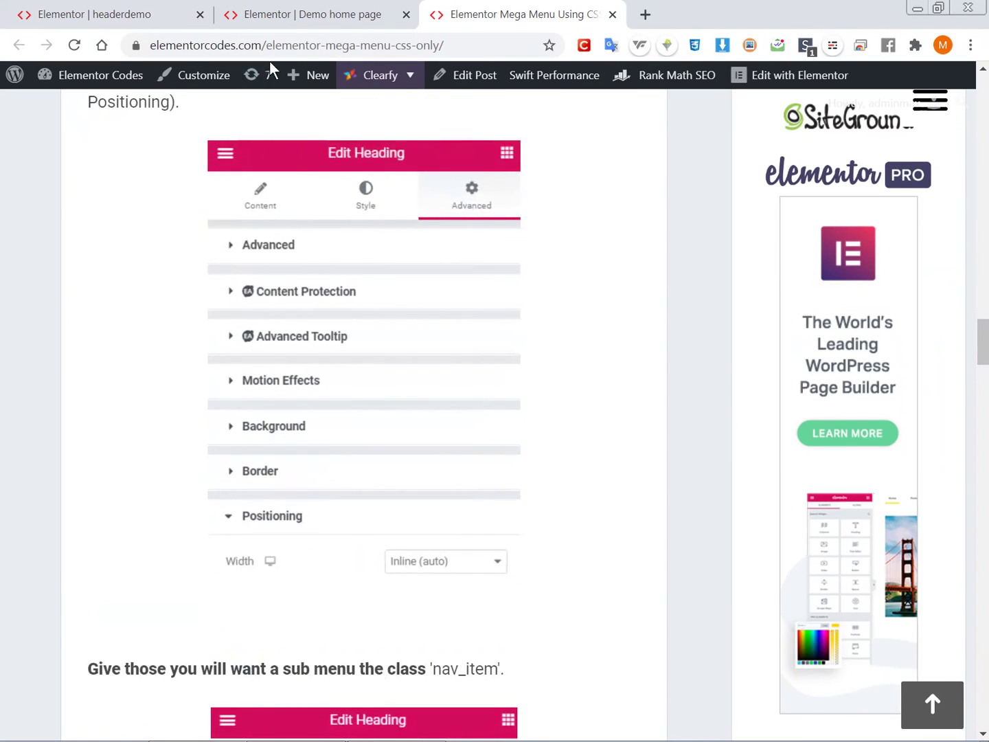
{"action": "scroll", "coordinate": [171, 260], "scroll_direction": "down", "scroll_amount": 7}
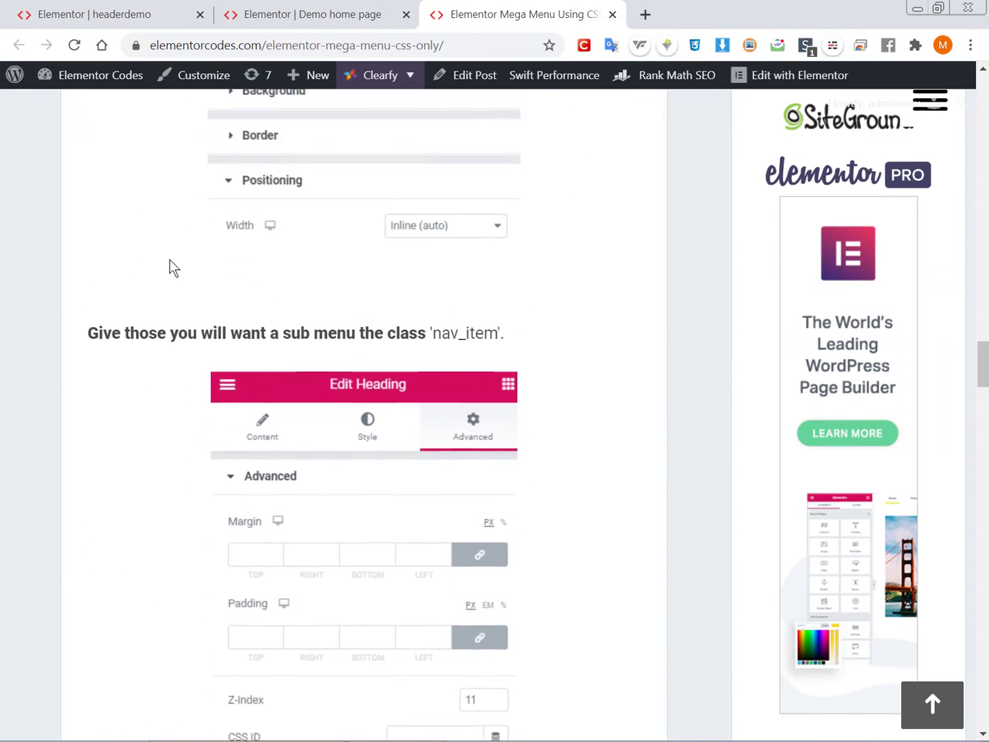
{"action": "scroll", "coordinate": [54, 267], "scroll_direction": "down", "scroll_amount": 8}
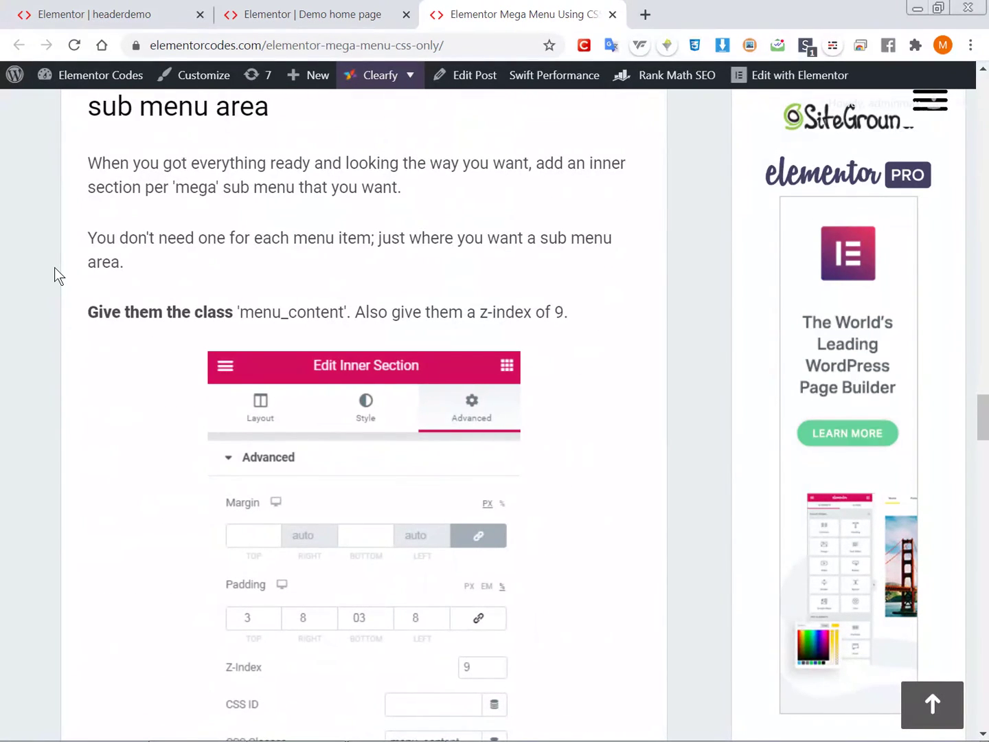
{"action": "double_click", "coordinate": [267, 319]}
{"action": "key", "text": "ctrl+c"}
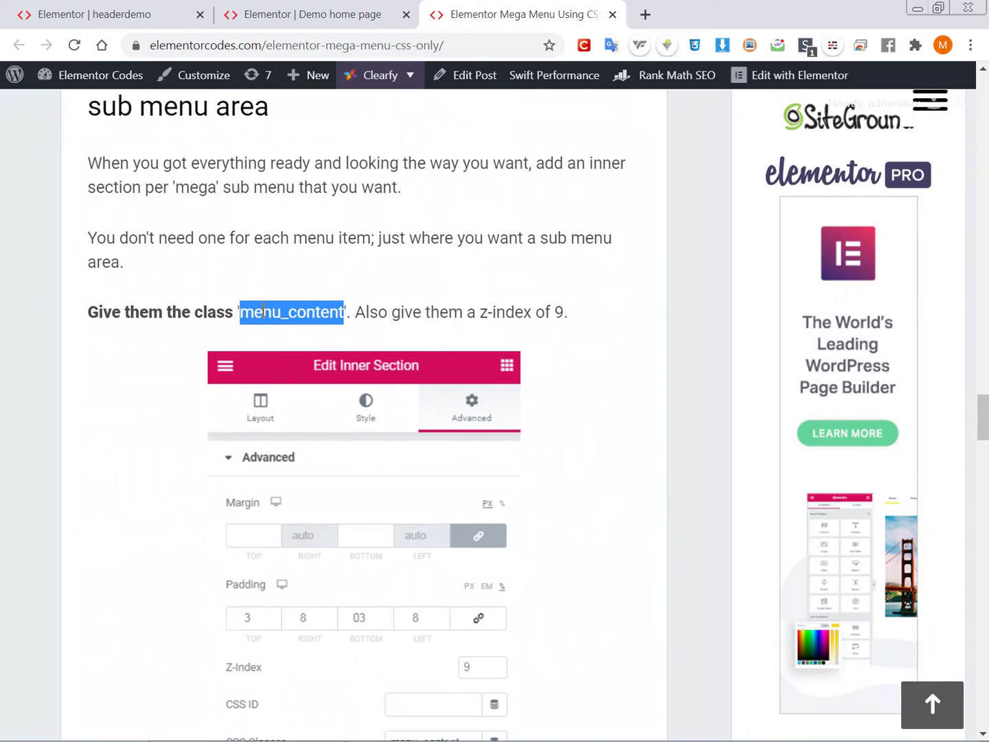
Step: Switch back to the headerdemo editor and set the icon list inner section's CSS class to menu_content
{"action": "left_click", "coordinate": [94, 13]}
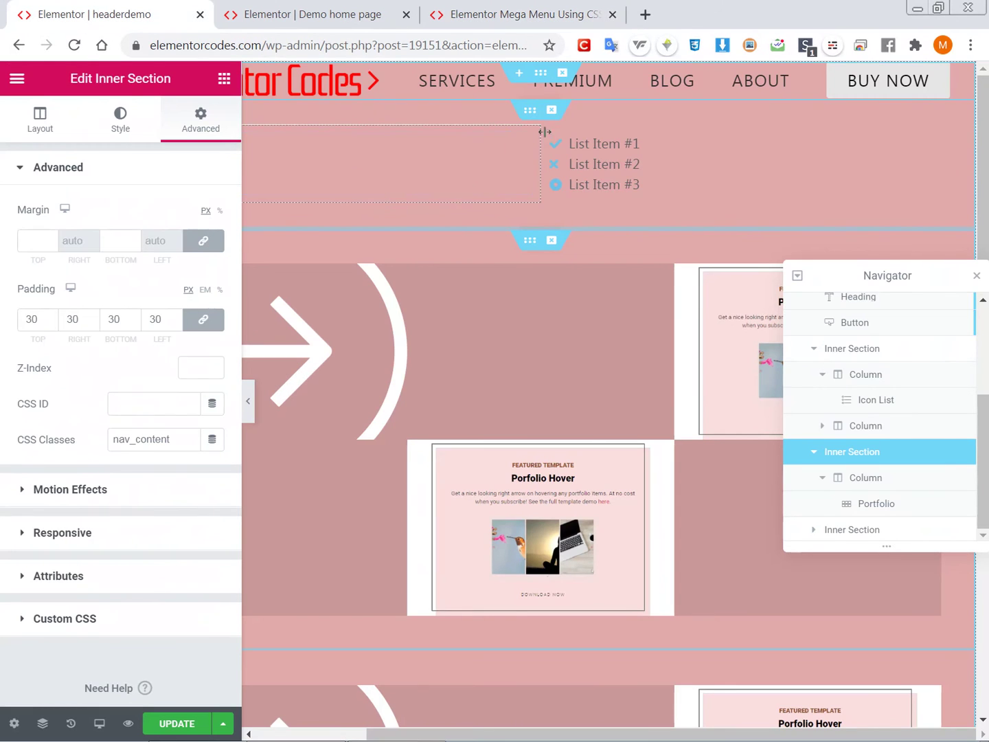
{"action": "left_click", "coordinate": [514, 122]}
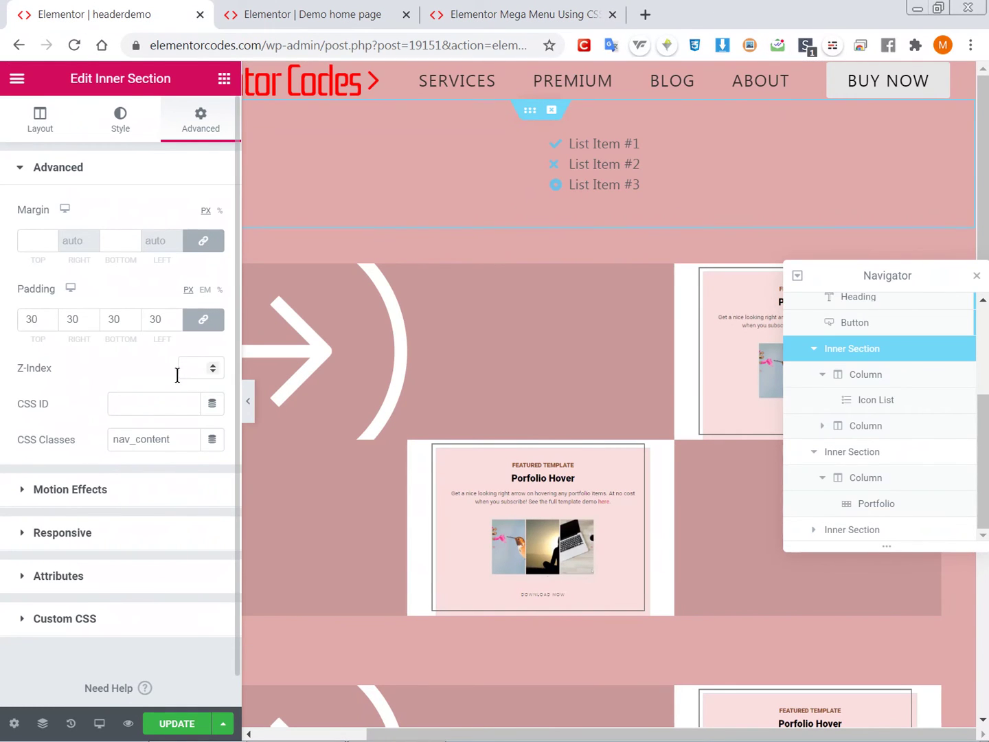
{"action": "double_click", "coordinate": [141, 439]}
{"action": "type", "text": "menu_content"}
Step: Replace the CSS class of both Portfolio inner sections with menu_content
{"action": "left_click", "coordinate": [529, 239]}
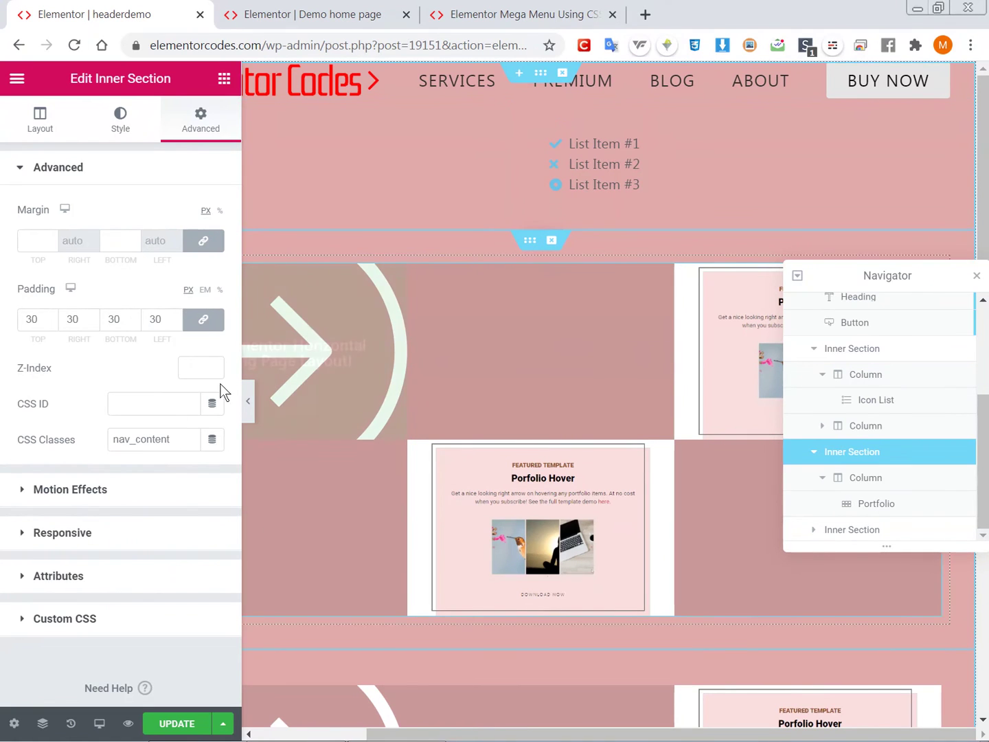
{"action": "left_click_drag", "start_coordinate": [117, 441], "coordinate": [312, 442]}
{"action": "key", "text": "ctrl+v"}
{"action": "scroll", "coordinate": [546, 464], "scroll_direction": "down", "scroll_amount": 4}
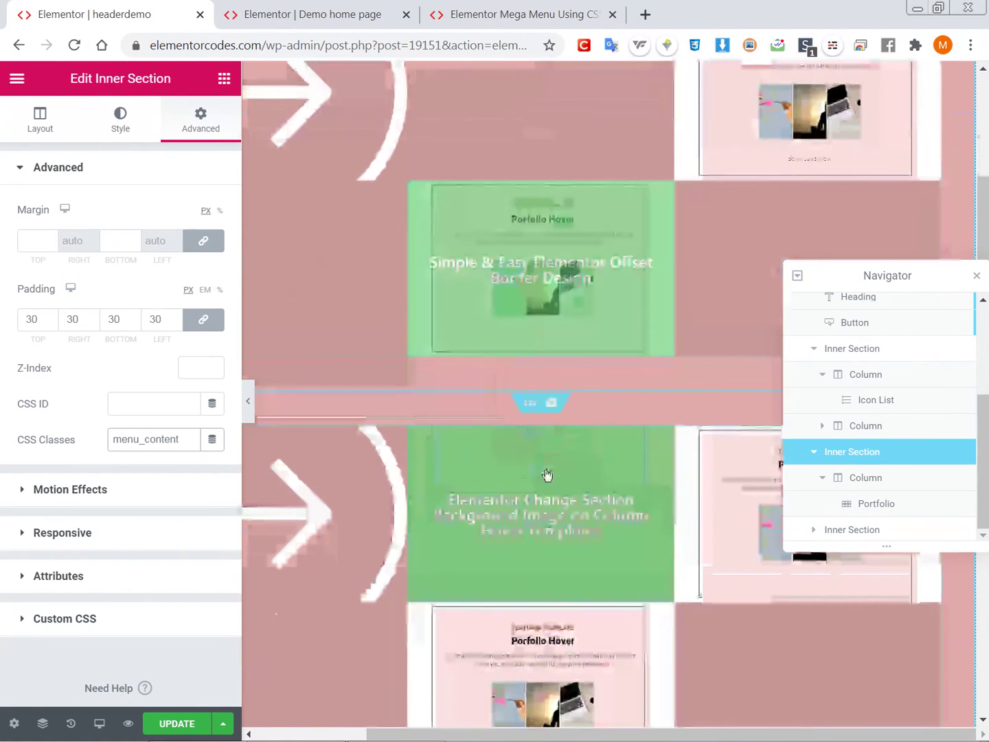
{"action": "left_click", "coordinate": [529, 403]}
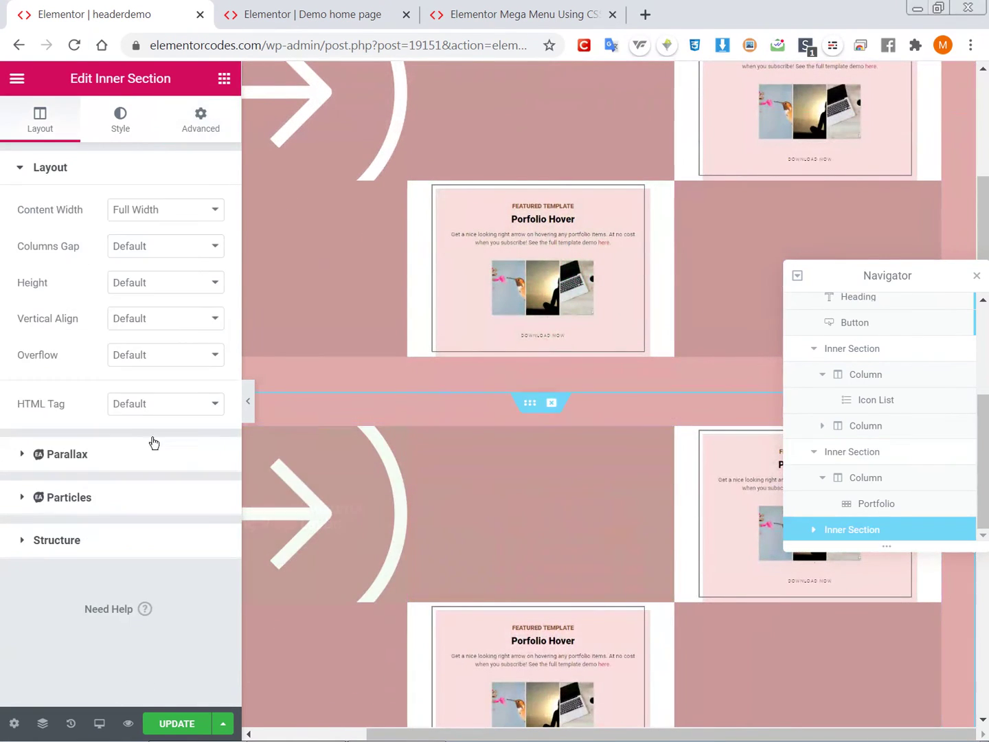
{"action": "left_click", "coordinate": [172, 133]}
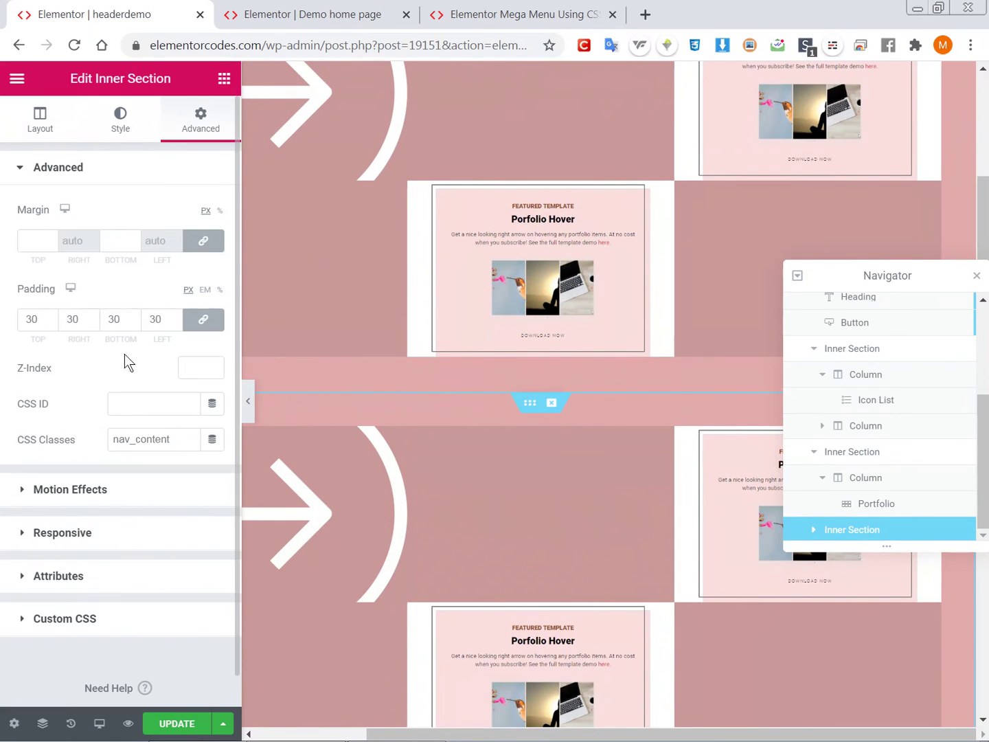
{"action": "double_click", "coordinate": [127, 440]}
{"action": "key", "text": "ctrl+v"}
Step: Move the icon list inner section directly after the Services heading and the first Portfolio inner section directly after the Premium heading
{"action": "left_click", "coordinate": [839, 489]}
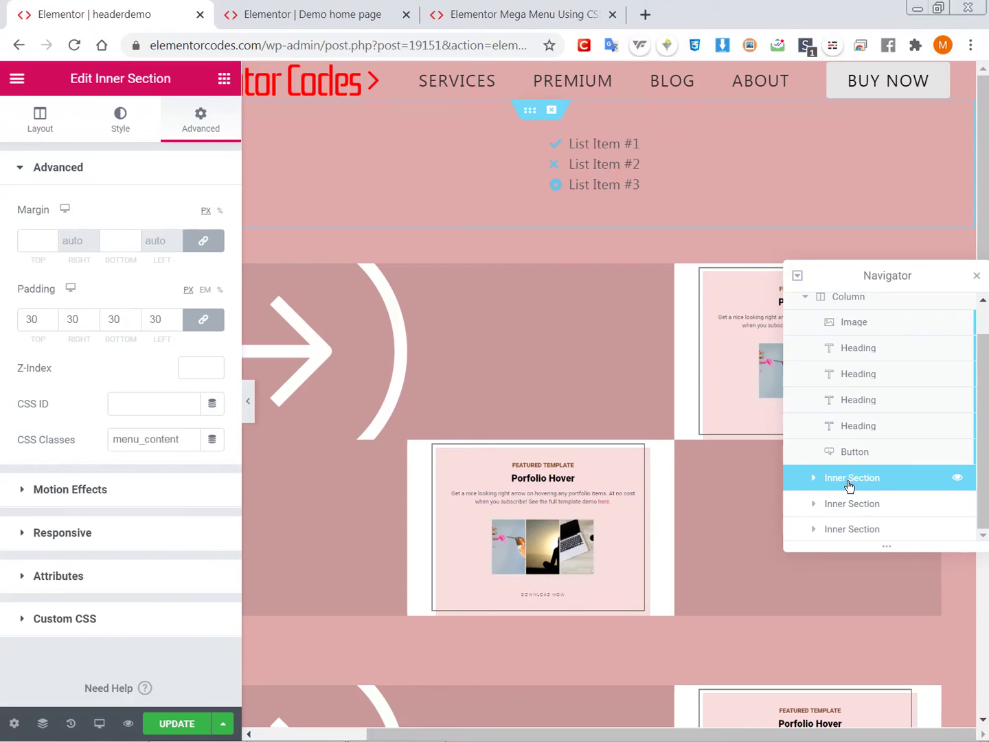
{"action": "left_click_drag", "start_coordinate": [845, 489], "coordinate": [851, 391]}
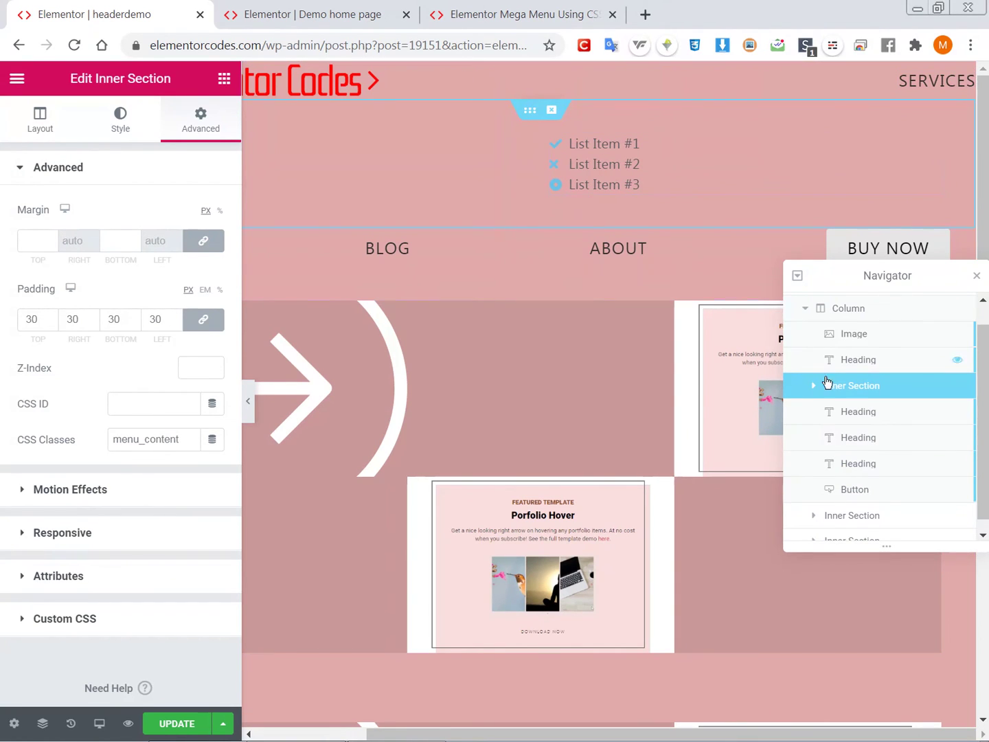
{"action": "scroll", "coordinate": [863, 474], "scroll_direction": "down", "scroll_amount": 1}
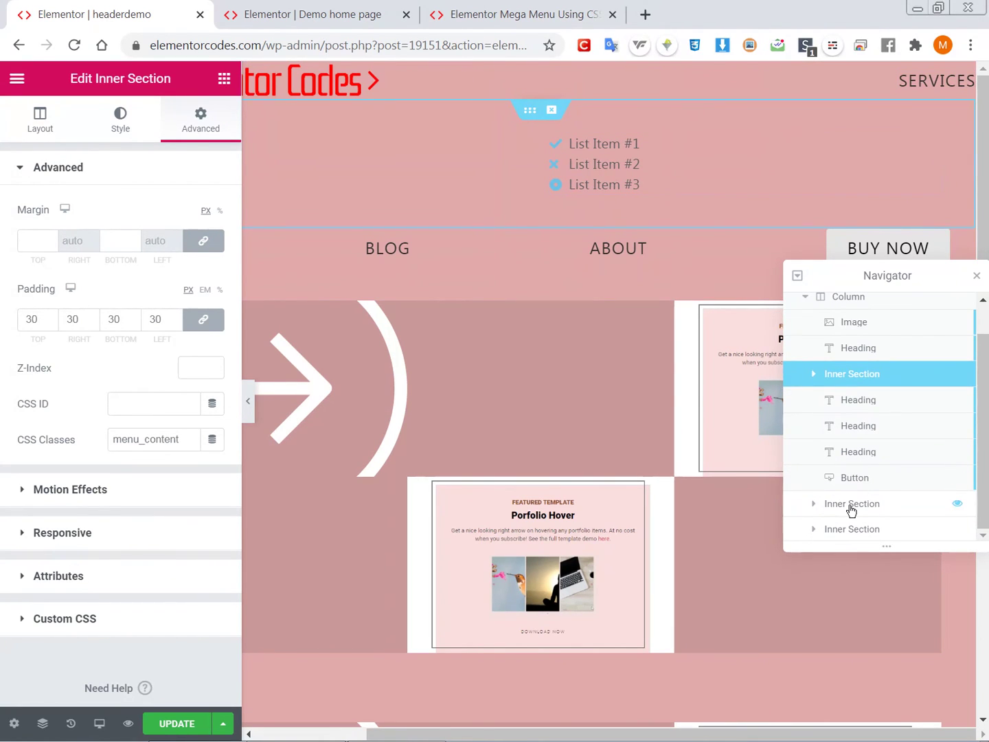
{"action": "left_click", "coordinate": [850, 510]}
{"action": "left_click_drag", "start_coordinate": [851, 510], "coordinate": [864, 431]}
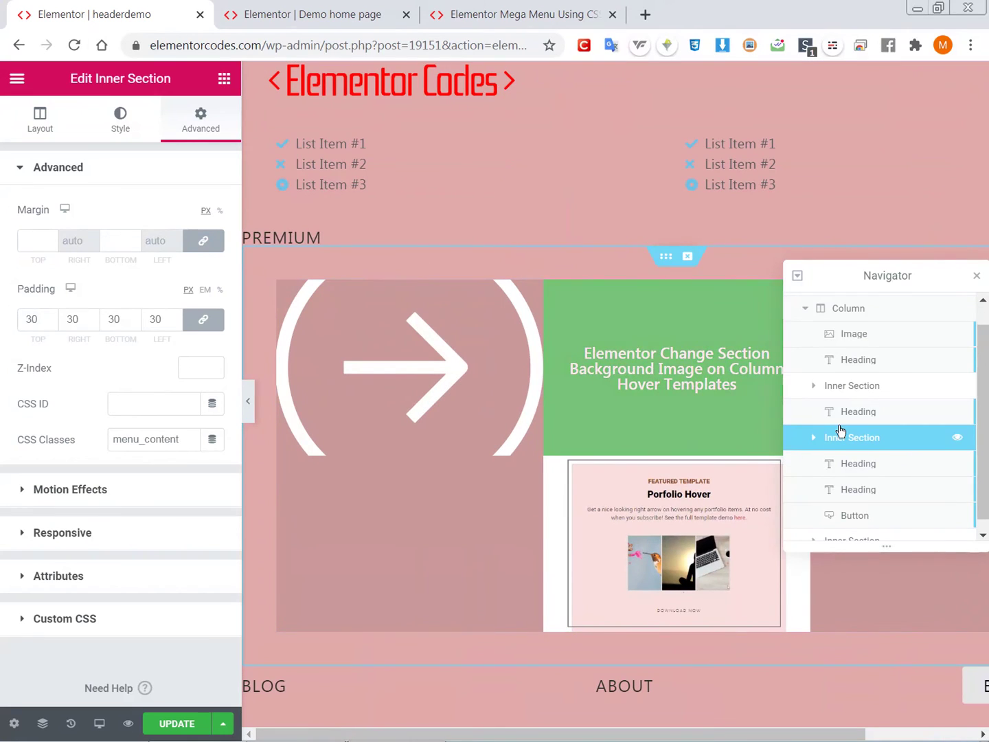
{"action": "scroll", "coordinate": [854, 484], "scroll_direction": "down", "scroll_amount": 1}
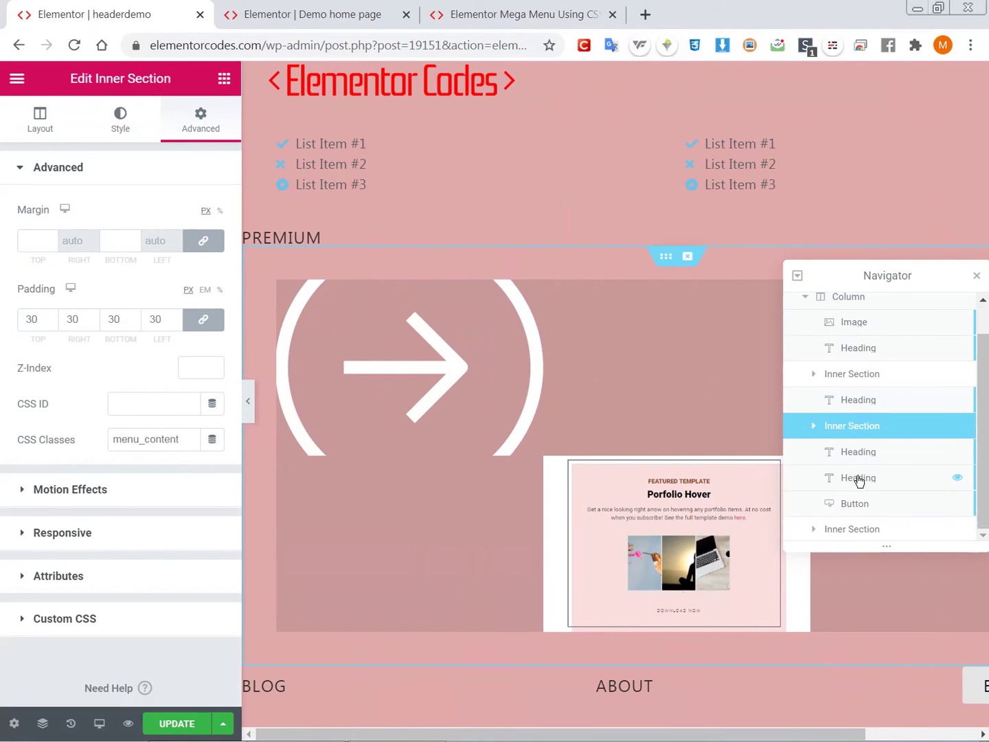
Step: Move the remaining Portfolio inner section directly after the Blog heading and look over the order of headings and sub menus
{"action": "left_click", "coordinate": [862, 404]}
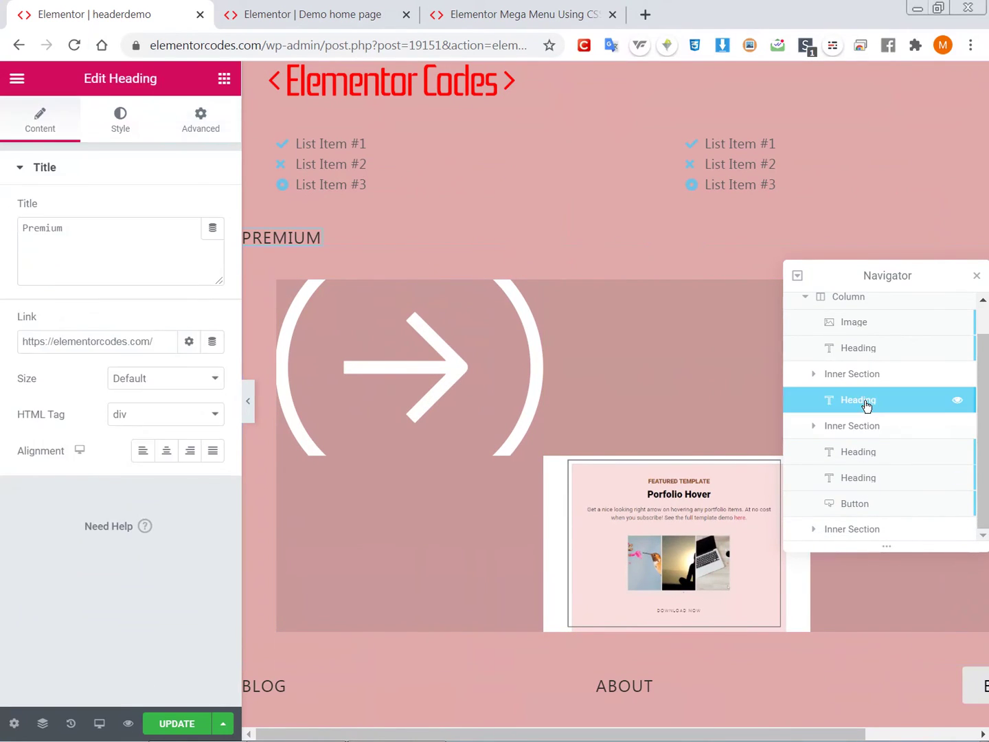
{"action": "left_click", "coordinate": [849, 435]}
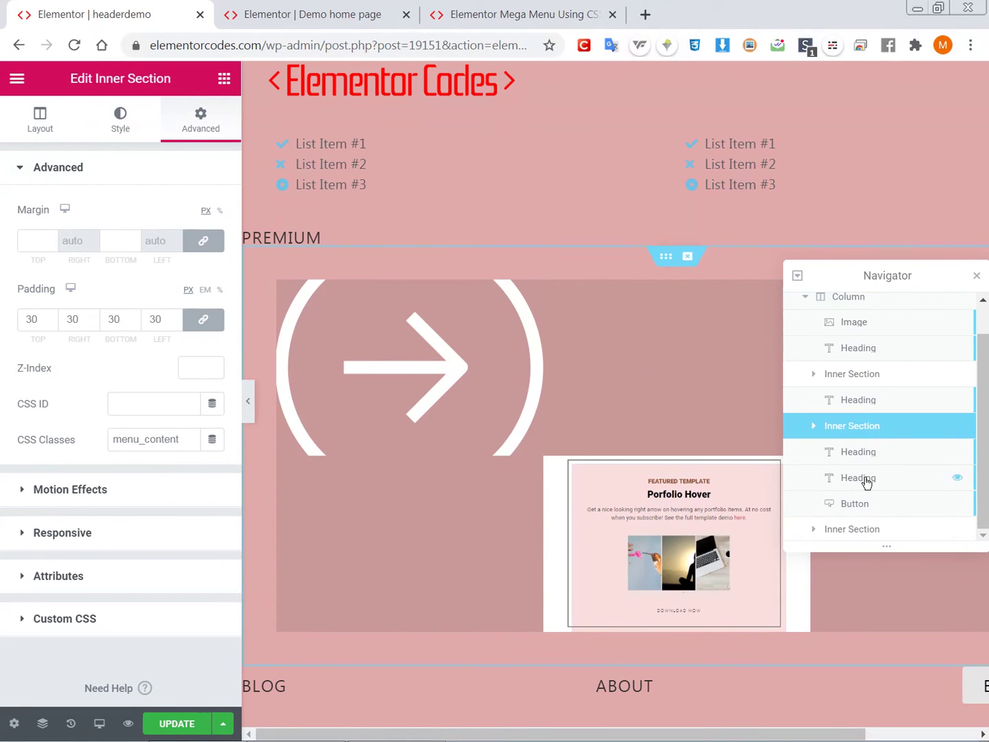
{"action": "left_click_drag", "start_coordinate": [855, 532], "coordinate": [846, 461]}
{"action": "scroll", "coordinate": [632, 356], "scroll_direction": "down", "scroll_amount": 2}
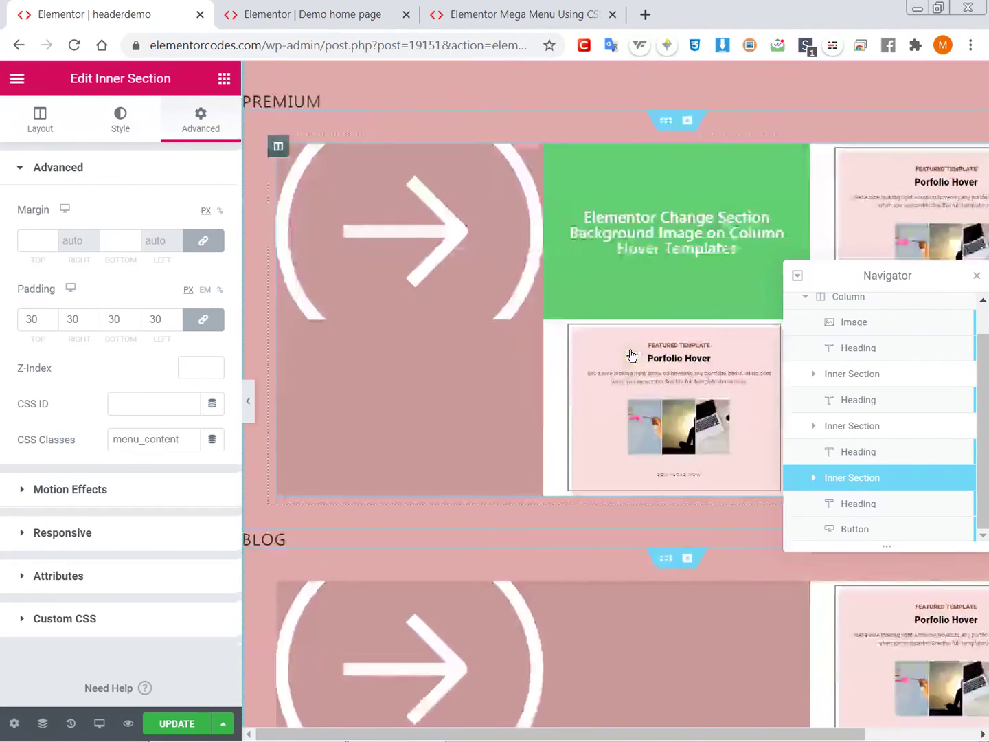
{"action": "scroll", "coordinate": [631, 355], "scroll_direction": "down", "scroll_amount": 8}
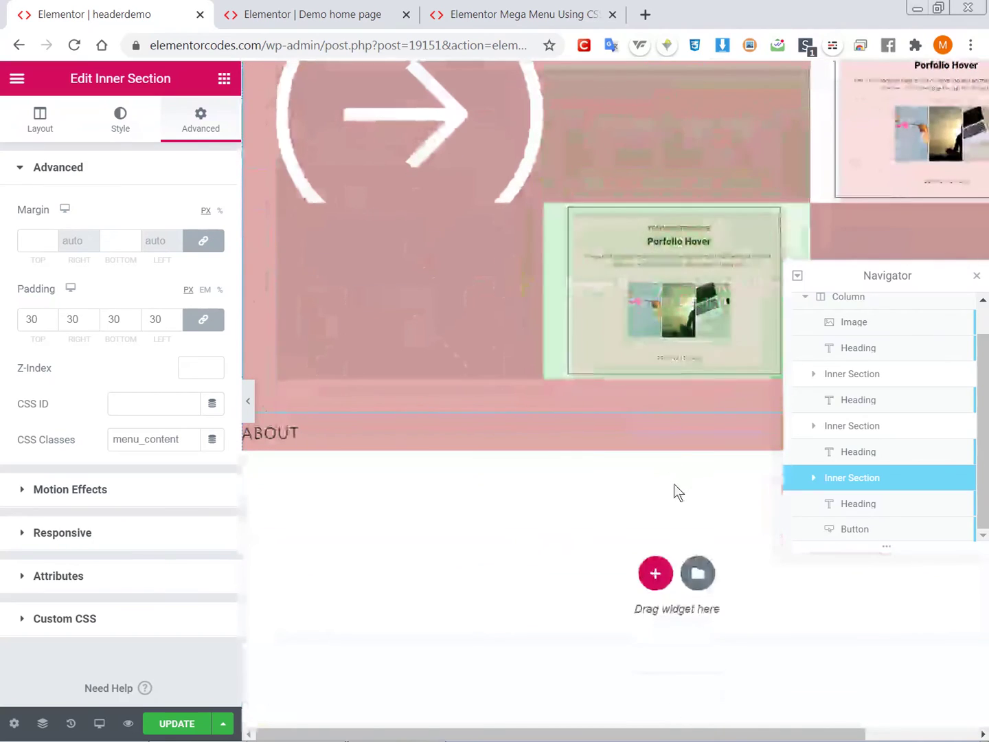
{"action": "scroll", "coordinate": [675, 485], "scroll_direction": "up", "scroll_amount": 8}
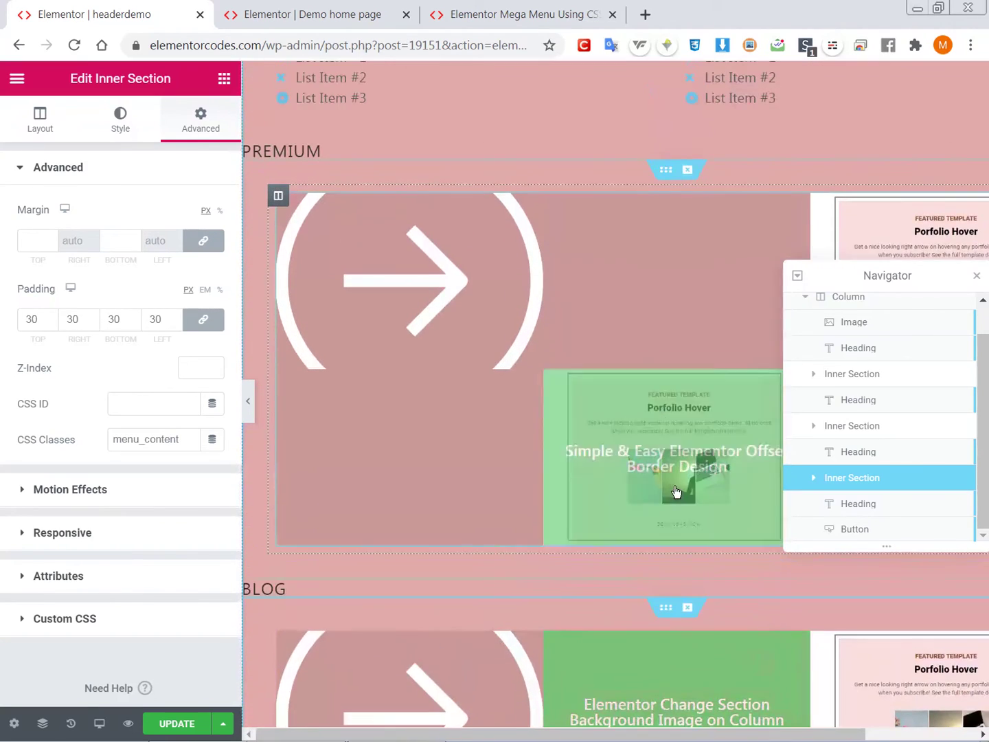
{"action": "scroll", "coordinate": [676, 491], "scroll_direction": "up", "scroll_amount": 1}
{"action": "scroll", "coordinate": [656, 474], "scroll_direction": "right", "scroll_amount": 2}
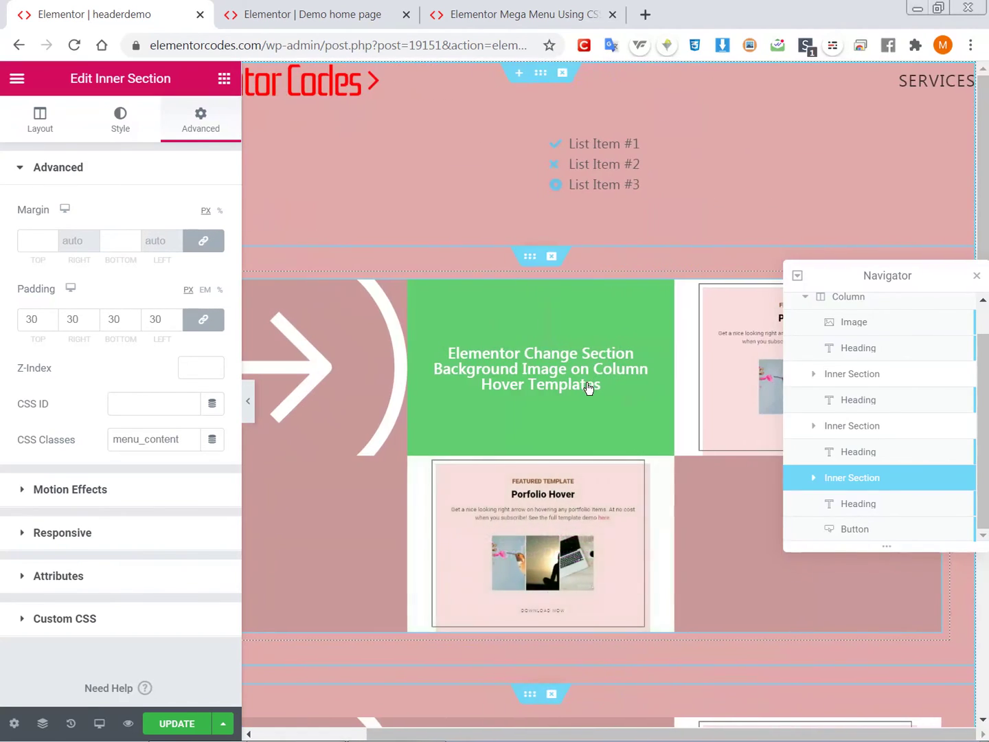
{"action": "scroll", "coordinate": [587, 395], "scroll_direction": "left", "scroll_amount": 2}
{"action": "scroll", "coordinate": [349, 309], "scroll_direction": "down", "scroll_amount": 7}
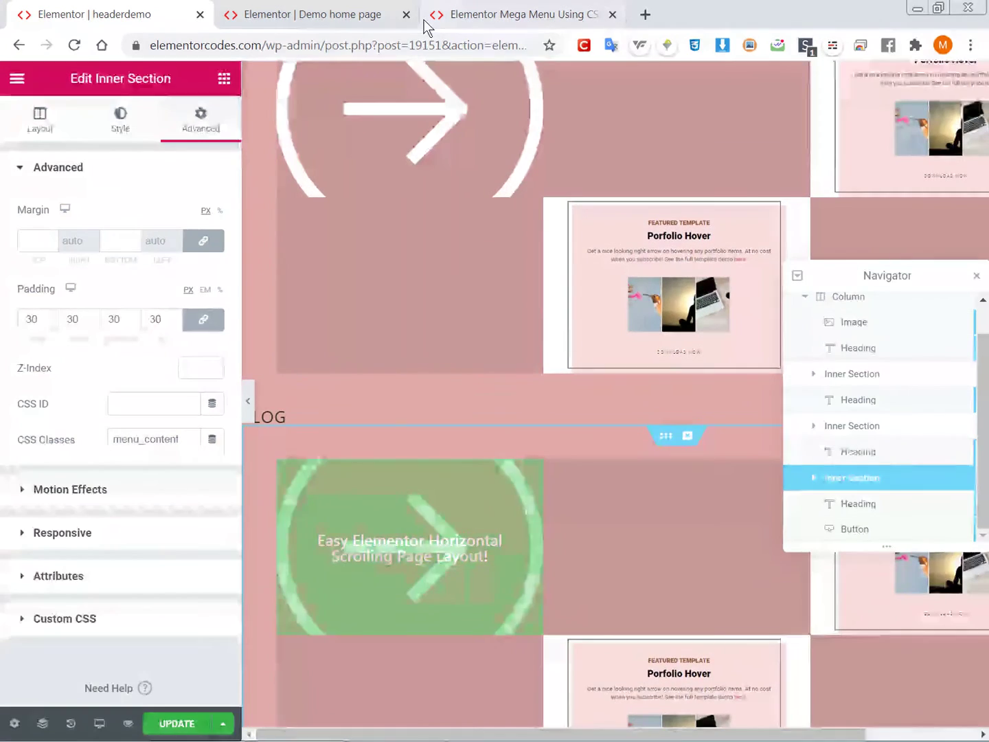
Step: Switch to the Elementor Mega Menu article and copy its complete custom CSS snippet for .menu_content and .nav_item
{"action": "left_click", "coordinate": [481, 14]}
{"action": "scroll", "coordinate": [485, 309], "scroll_direction": "down", "scroll_amount": 3}
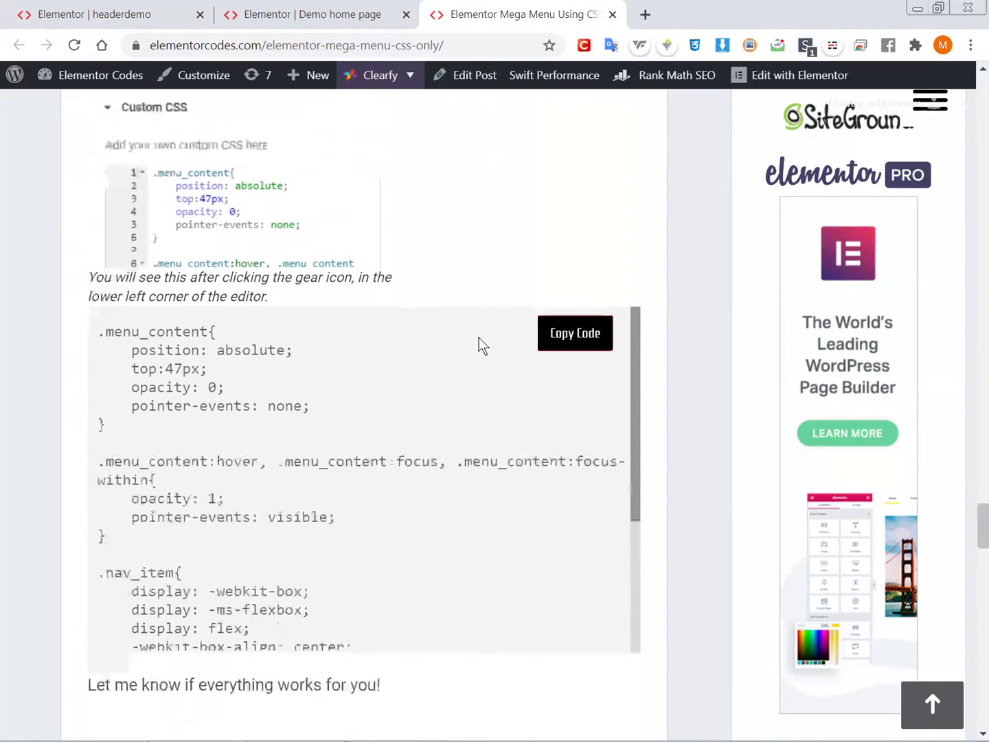
{"action": "scroll", "coordinate": [483, 346], "scroll_direction": "down", "scroll_amount": 1}
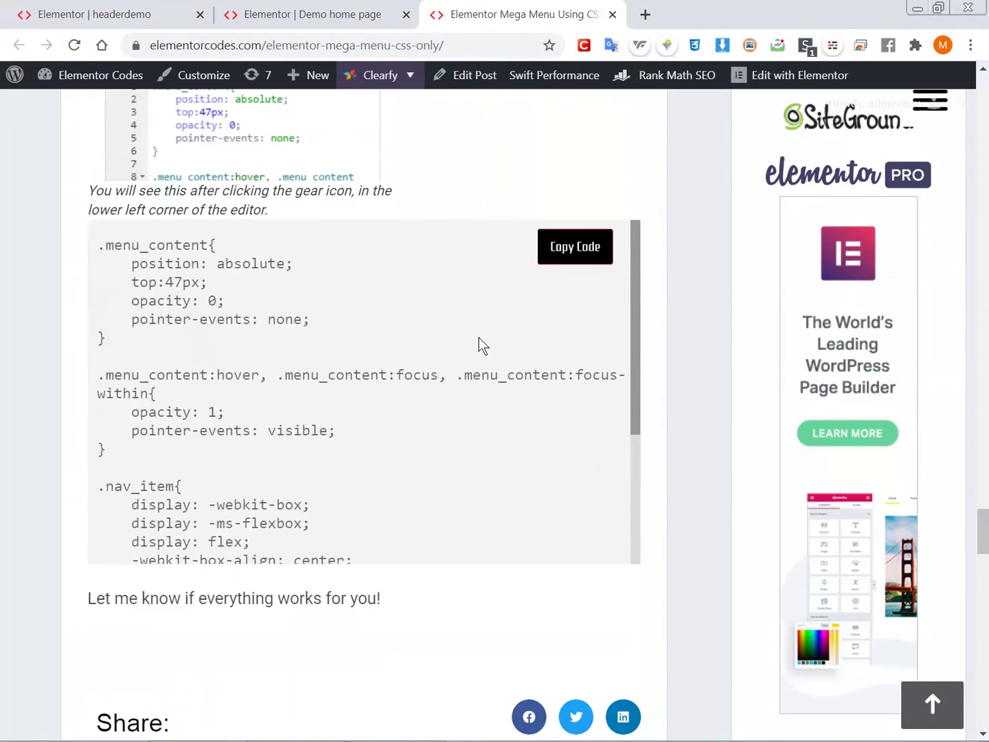
{"action": "left_click", "coordinate": [580, 246]}
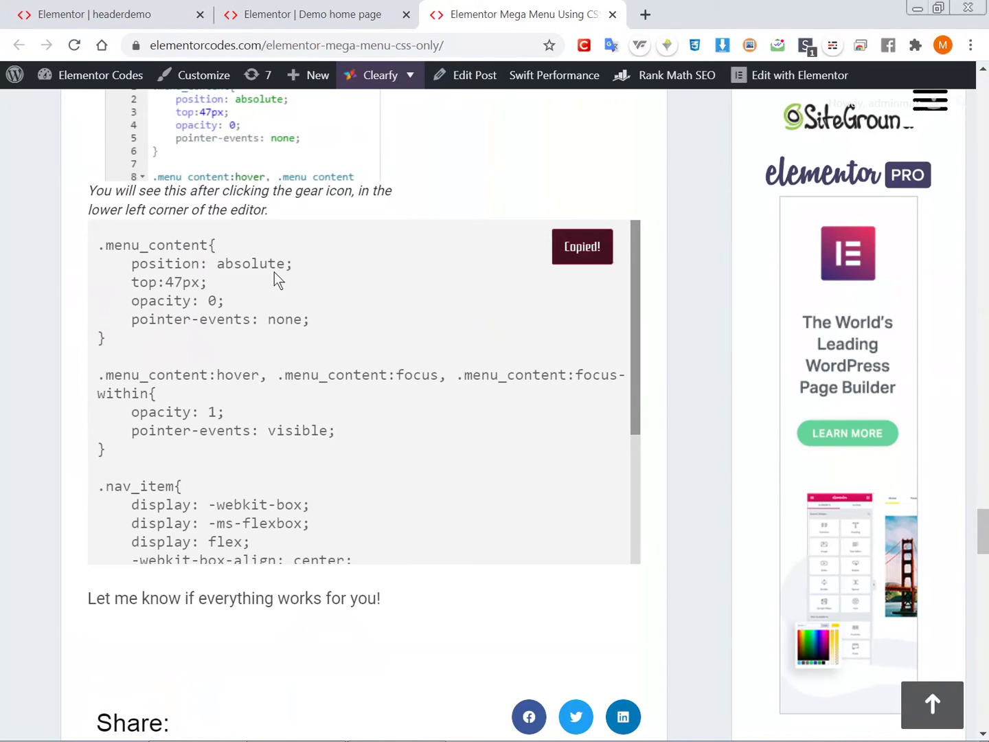
Step: Return to the headerdemo editor and paste the copied mega menu code into the header's page-level custom CSS
{"action": "left_click", "coordinate": [103, 12]}
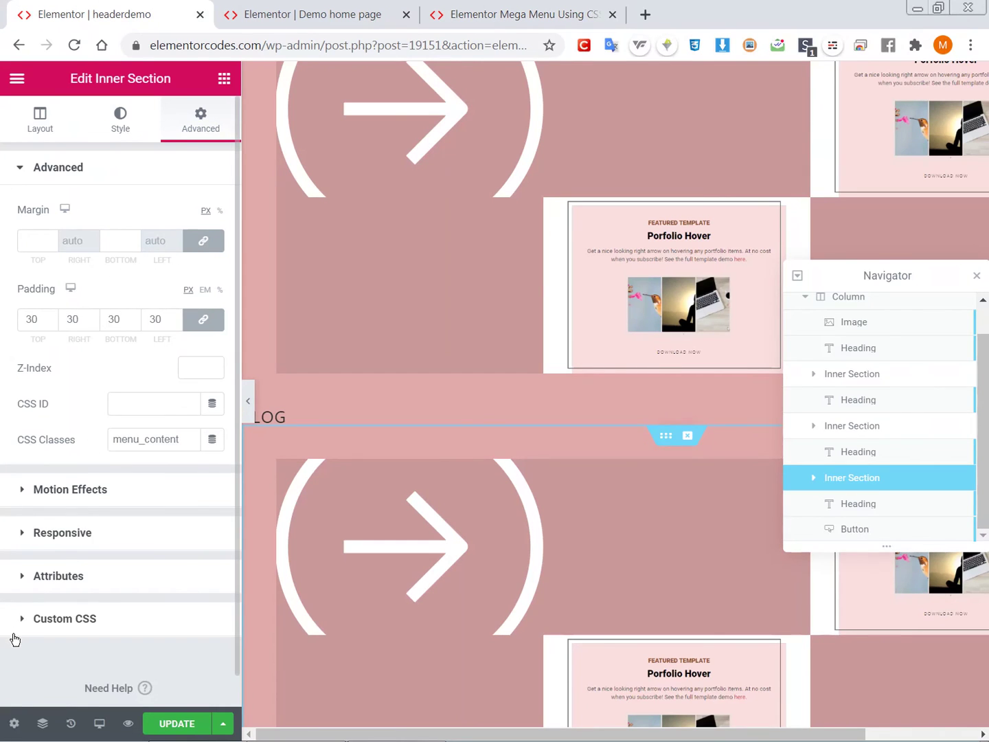
{"action": "left_click", "coordinate": [13, 721]}
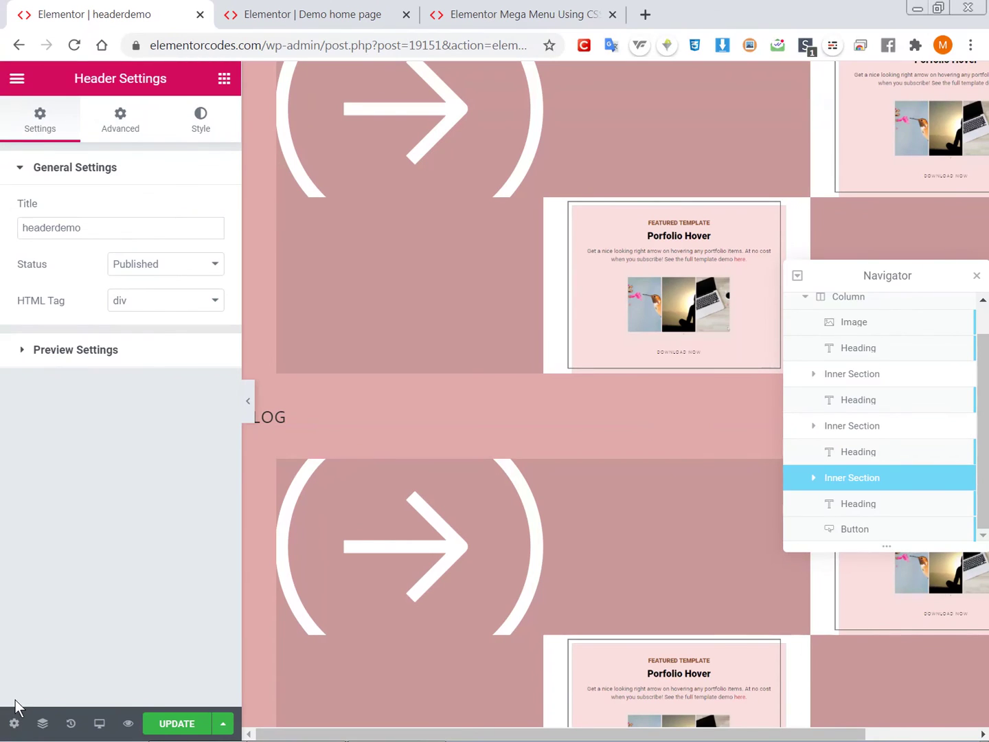
{"action": "left_click", "coordinate": [129, 134]}
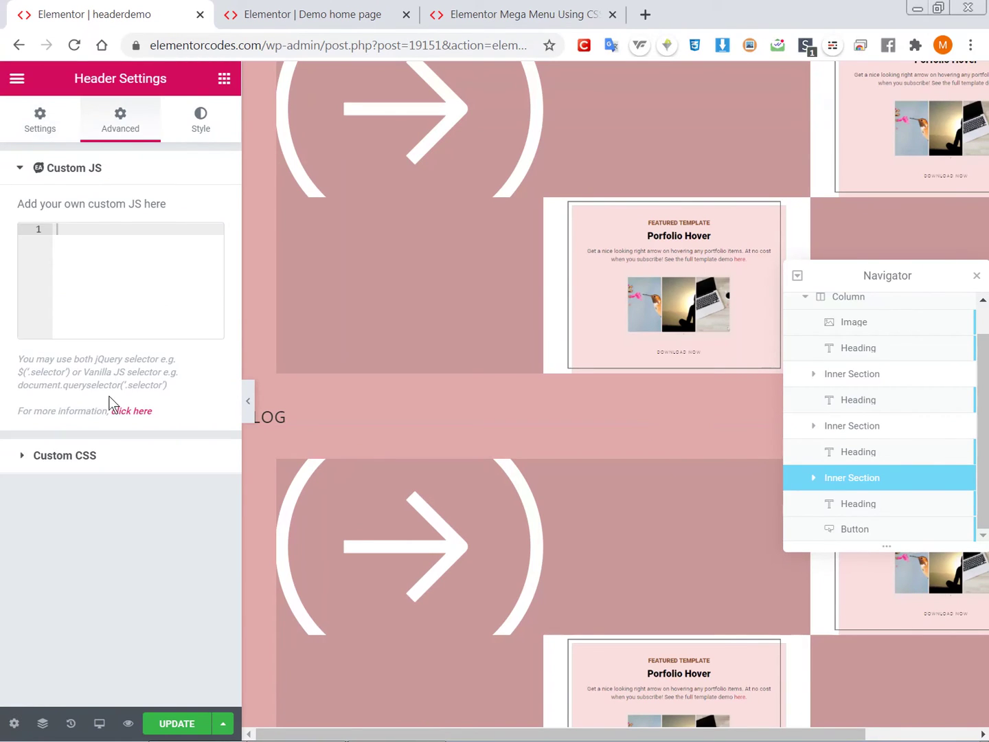
{"action": "left_click", "coordinate": [90, 452]}
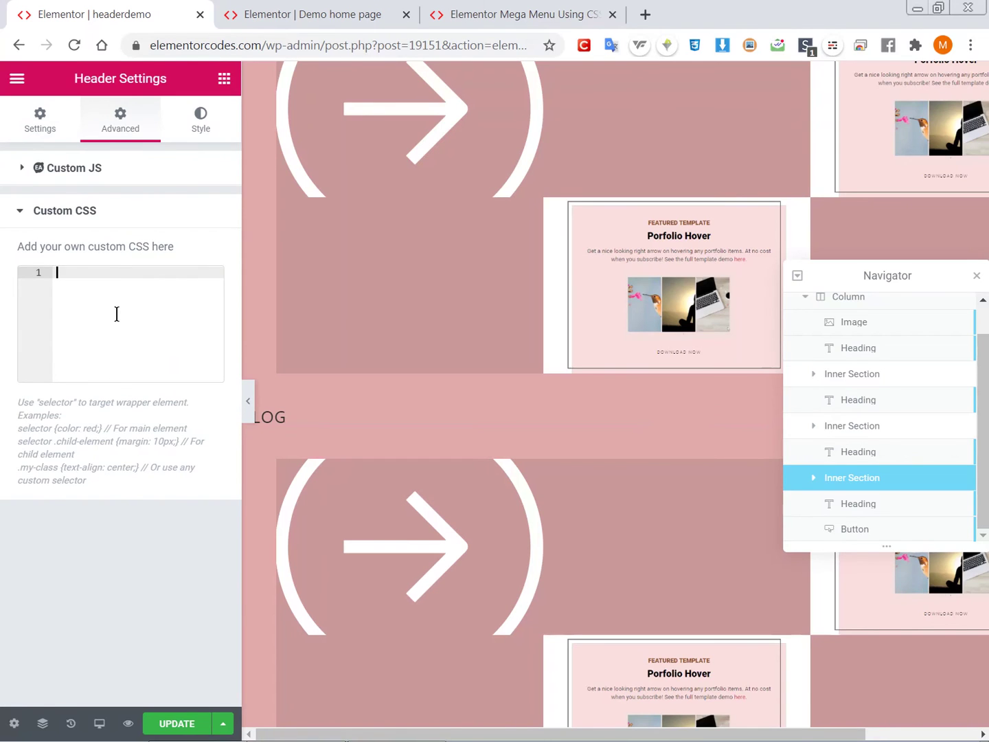
{"action": "key", "text": "ctrl+v"}
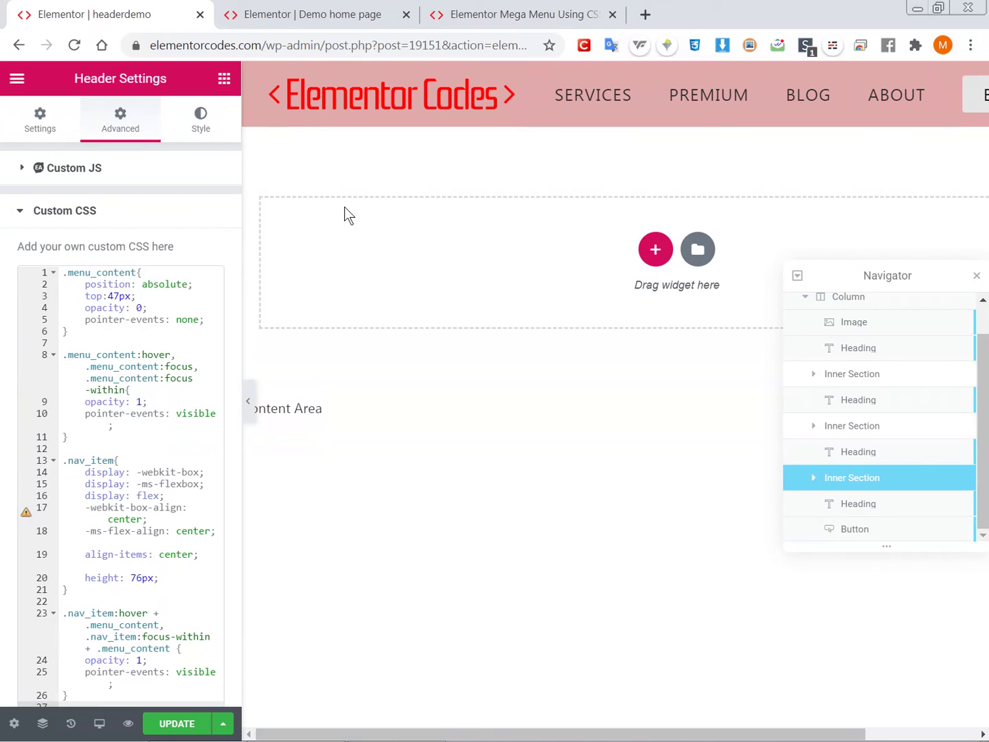
Step: Check the header row from logo to Buy Now button and test how the Services sub menu reveals itself
{"action": "scroll", "coordinate": [349, 195], "scroll_direction": "right", "scroll_amount": 3}
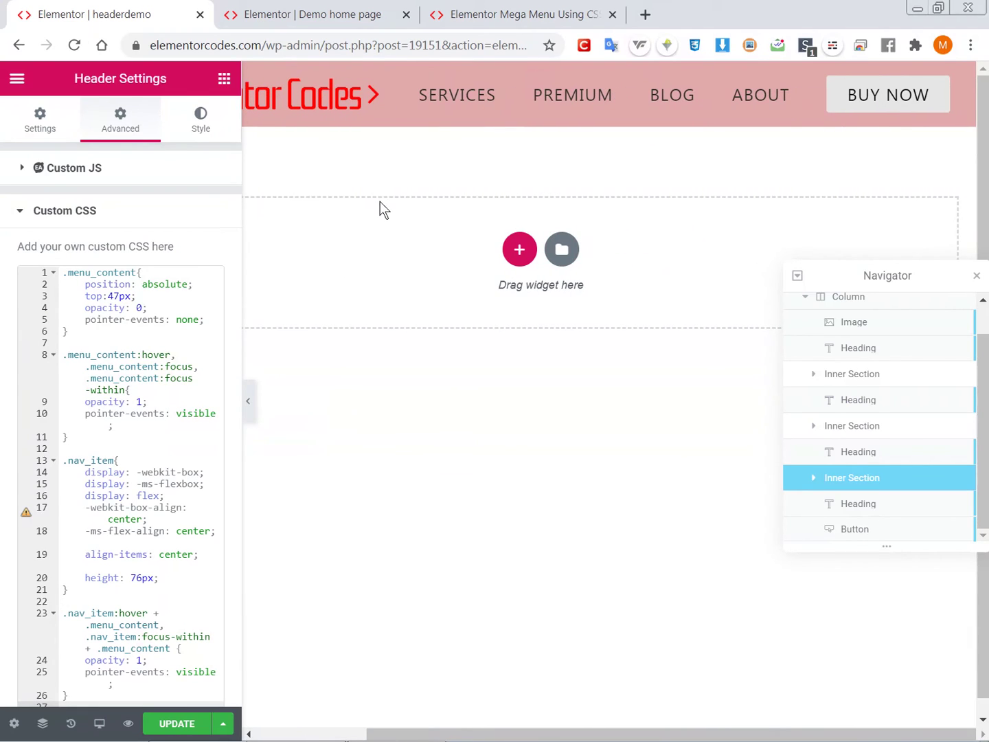
{"action": "scroll", "coordinate": [381, 202], "scroll_direction": "left", "scroll_amount": 3}
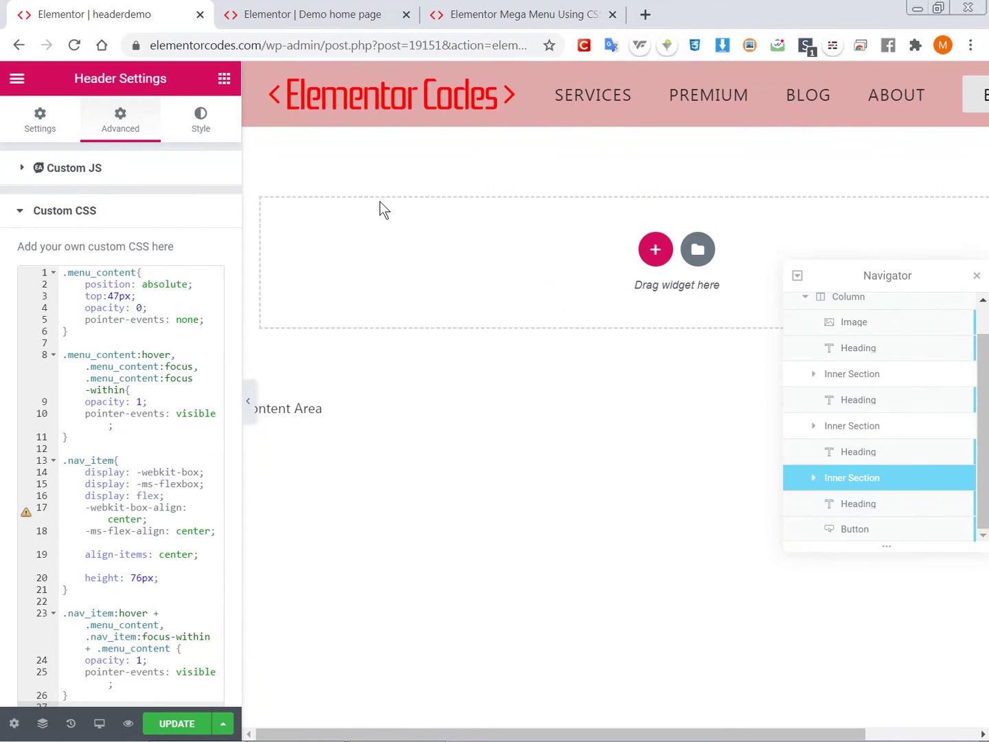
{"action": "mouse_move", "coordinate": [522, 92]}
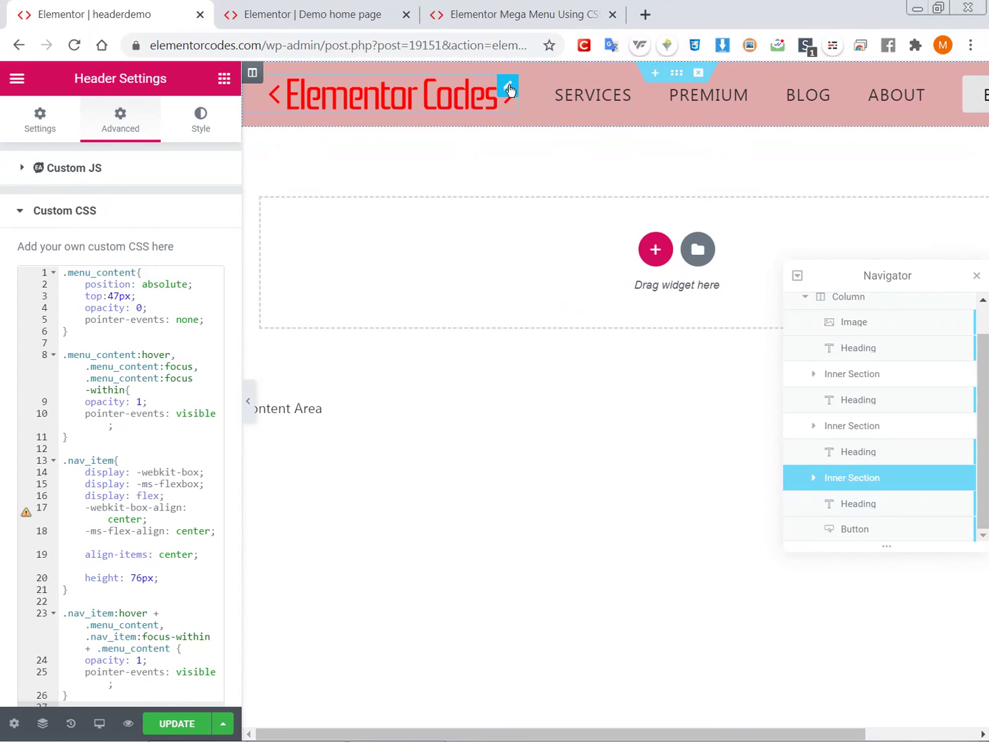
{"action": "scroll", "coordinate": [564, 176], "scroll_direction": "right", "scroll_amount": 3}
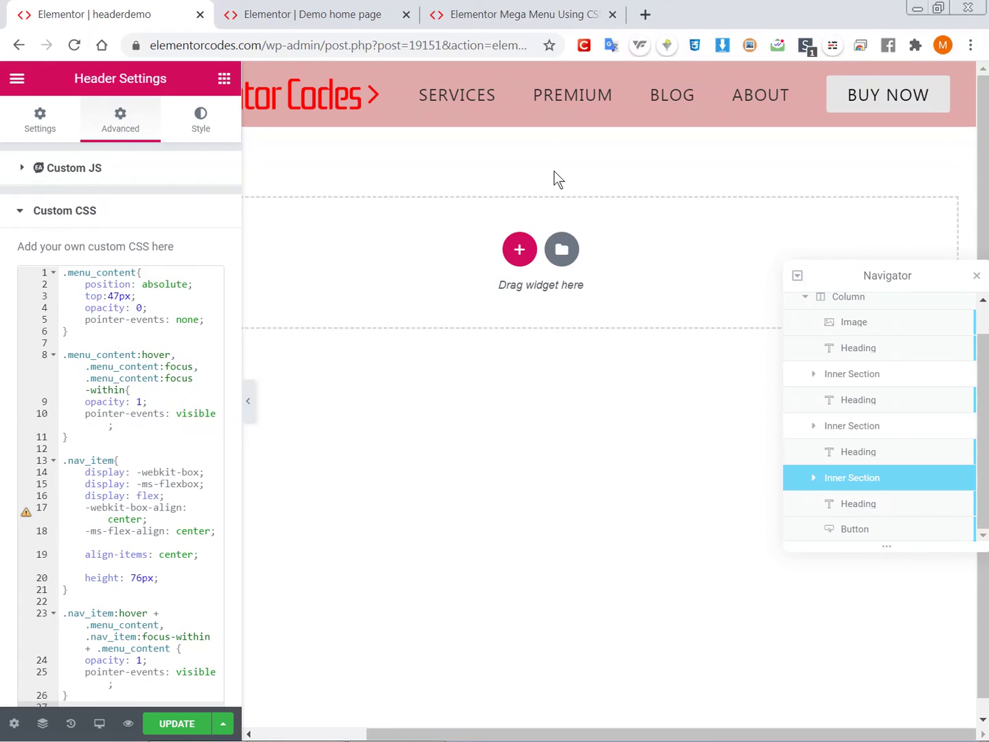
{"action": "mouse_move", "coordinate": [448, 109]}
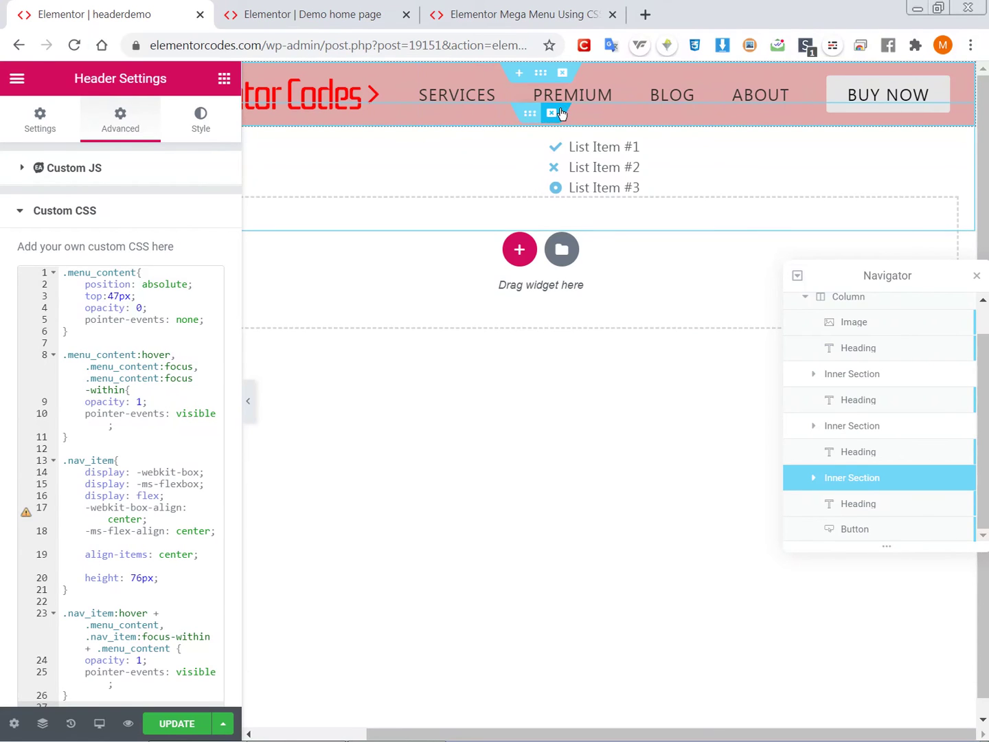
{"action": "mouse_move", "coordinate": [584, 100]}
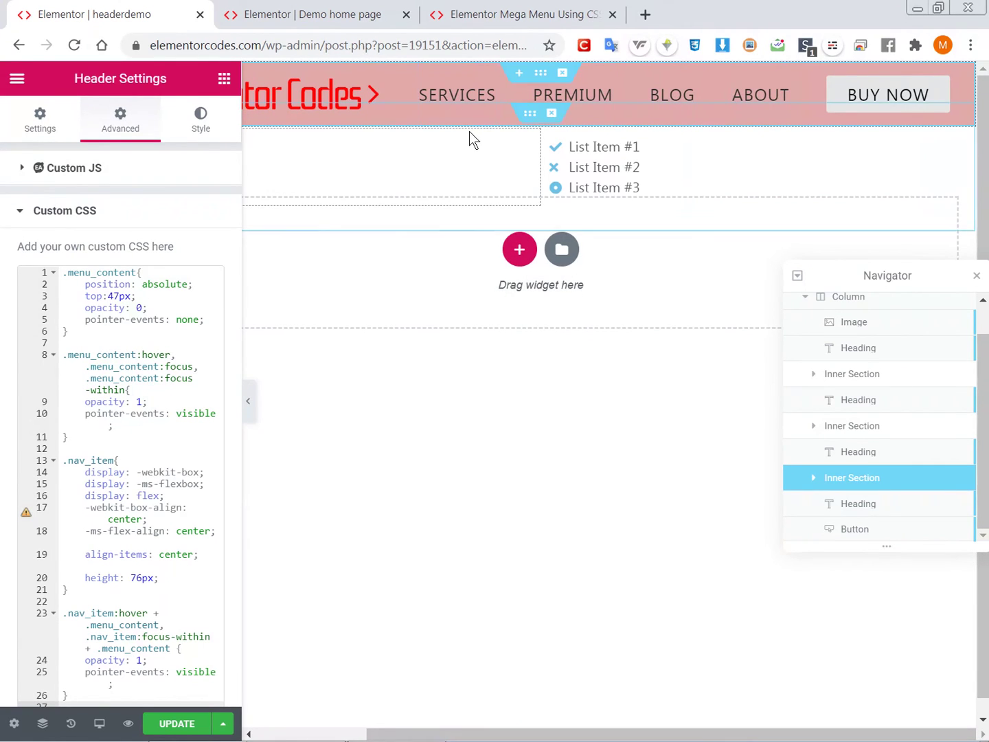
{"action": "mouse_move", "coordinate": [547, 124]}
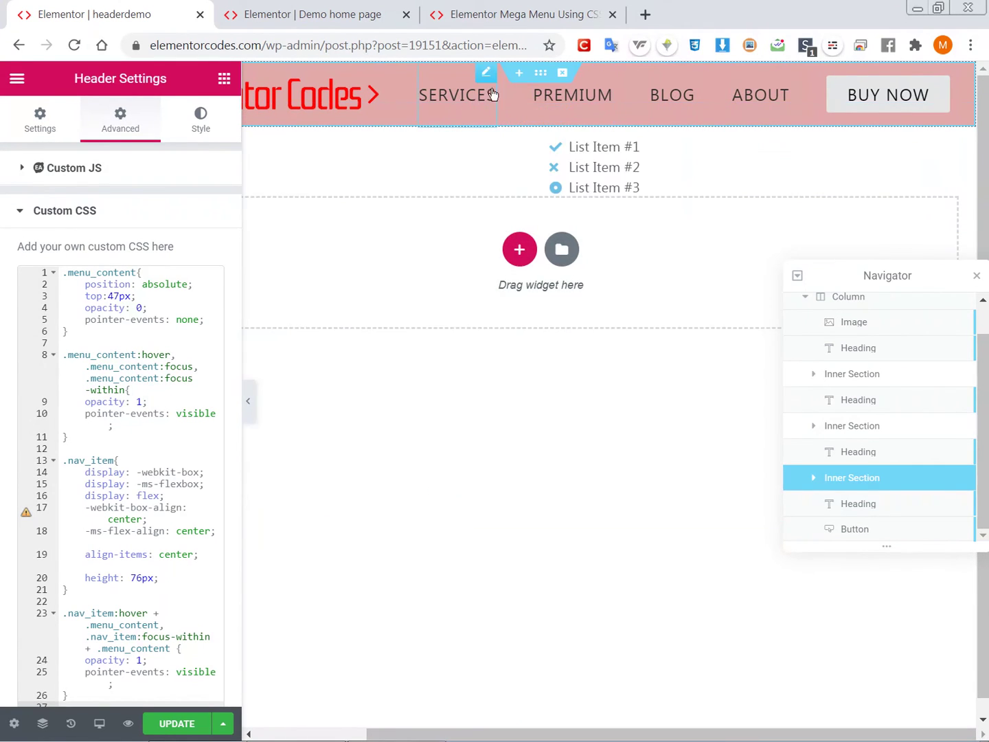
Step: Copy the header section's normal background colour code #E1AAAA
{"action": "left_click", "coordinate": [540, 74]}
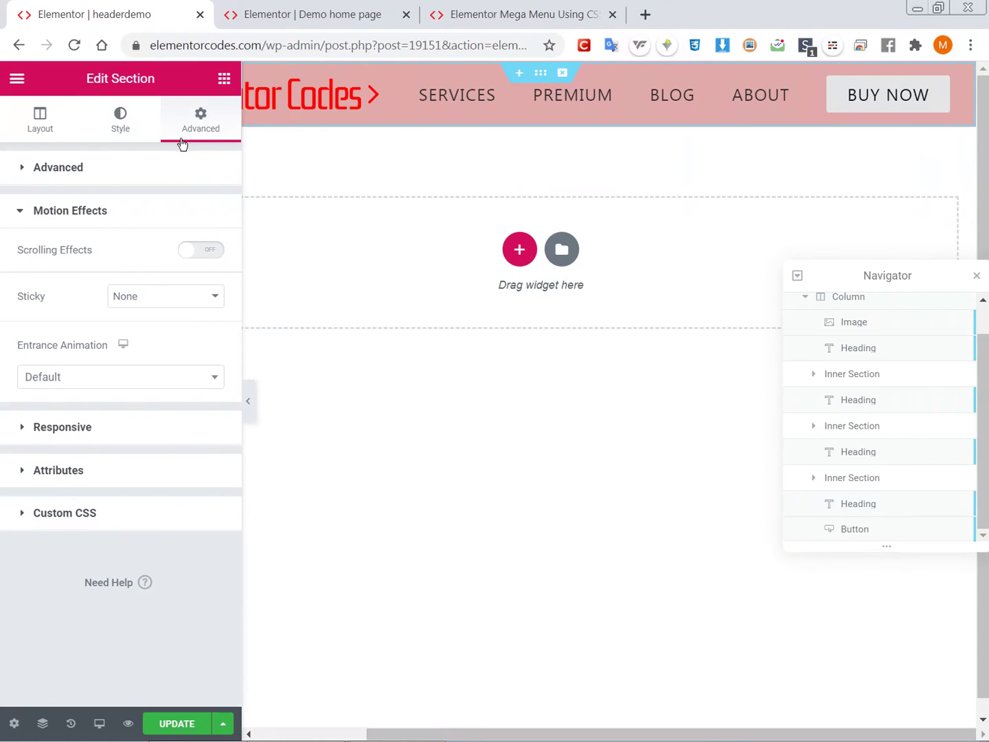
{"action": "left_click", "coordinate": [137, 130]}
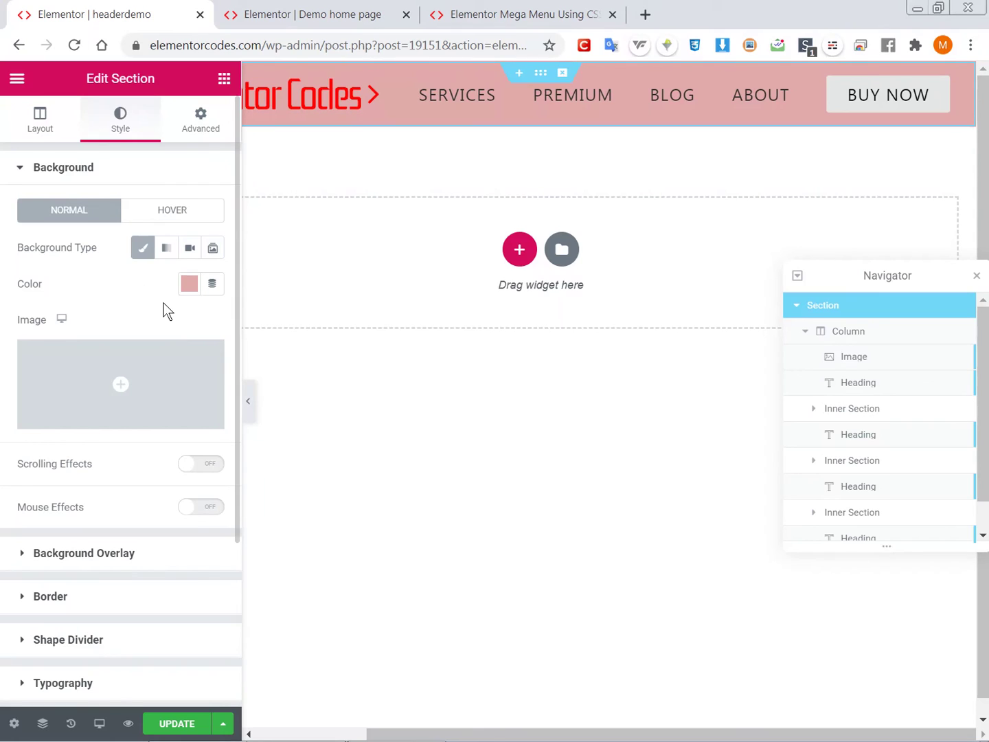
{"action": "left_click", "coordinate": [188, 284]}
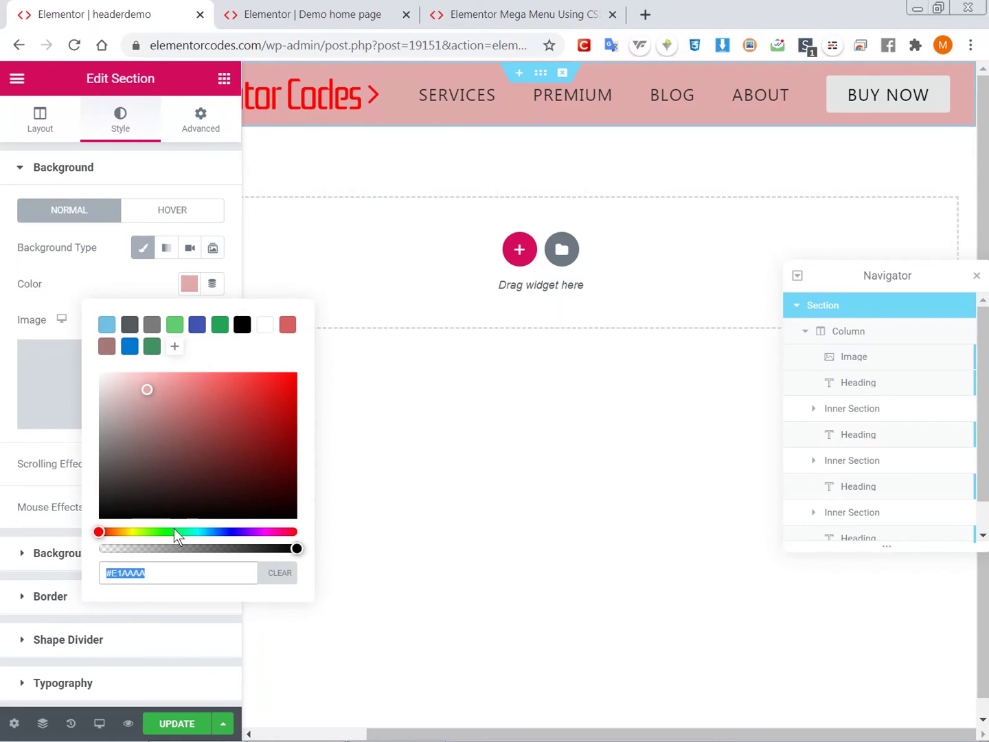
{"action": "triple_click", "coordinate": [163, 575]}
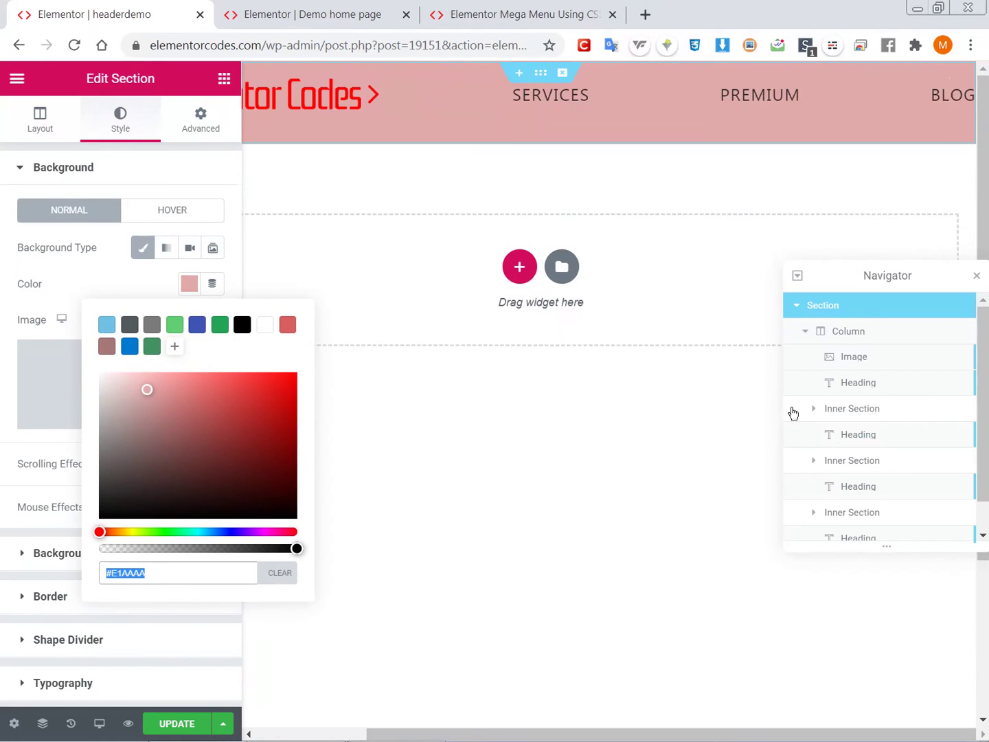
Step: Give the inner section after the Services heading a Z-index of 9 and a classic background colour of #E1AAAA
{"action": "left_click", "coordinate": [859, 412]}
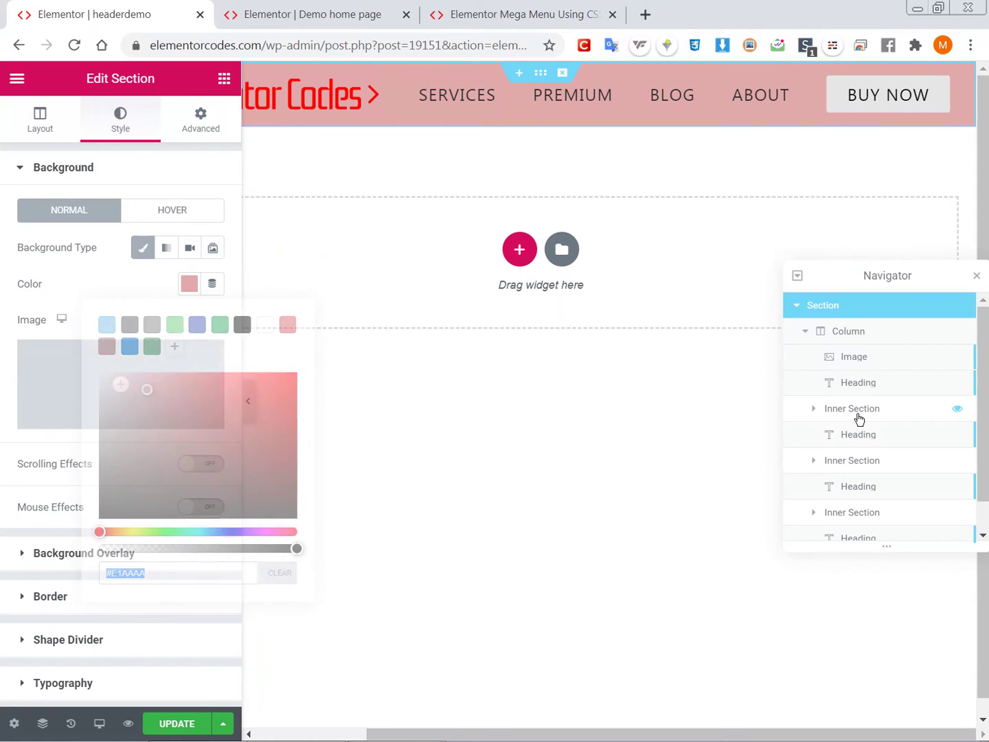
{"action": "left_click", "coordinate": [195, 118]}
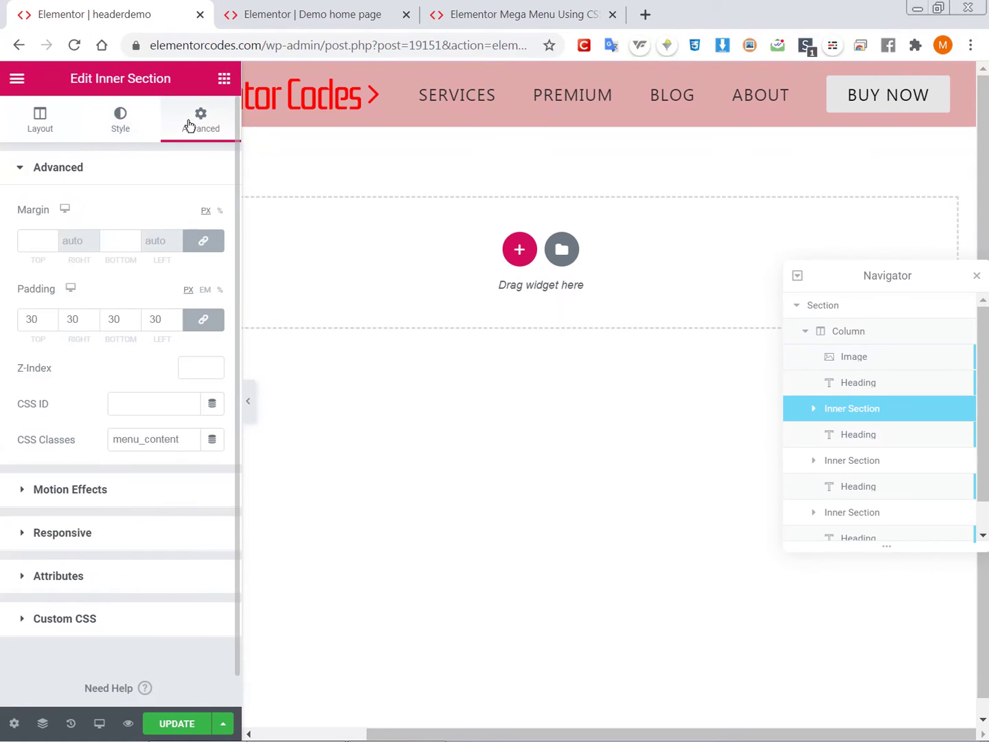
{"action": "left_click", "coordinate": [193, 367]}
{"action": "left_click", "coordinate": [116, 118]}
{"action": "left_click", "coordinate": [116, 118]}
{"action": "left_click", "coordinate": [142, 248]}
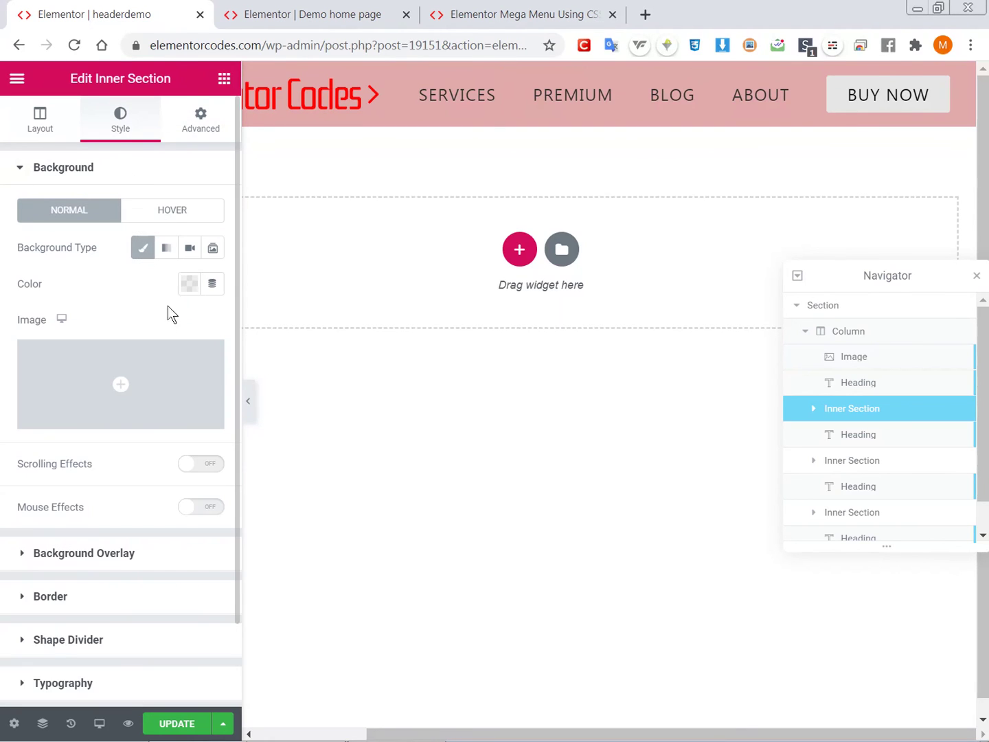
{"action": "left_click", "coordinate": [189, 283]}
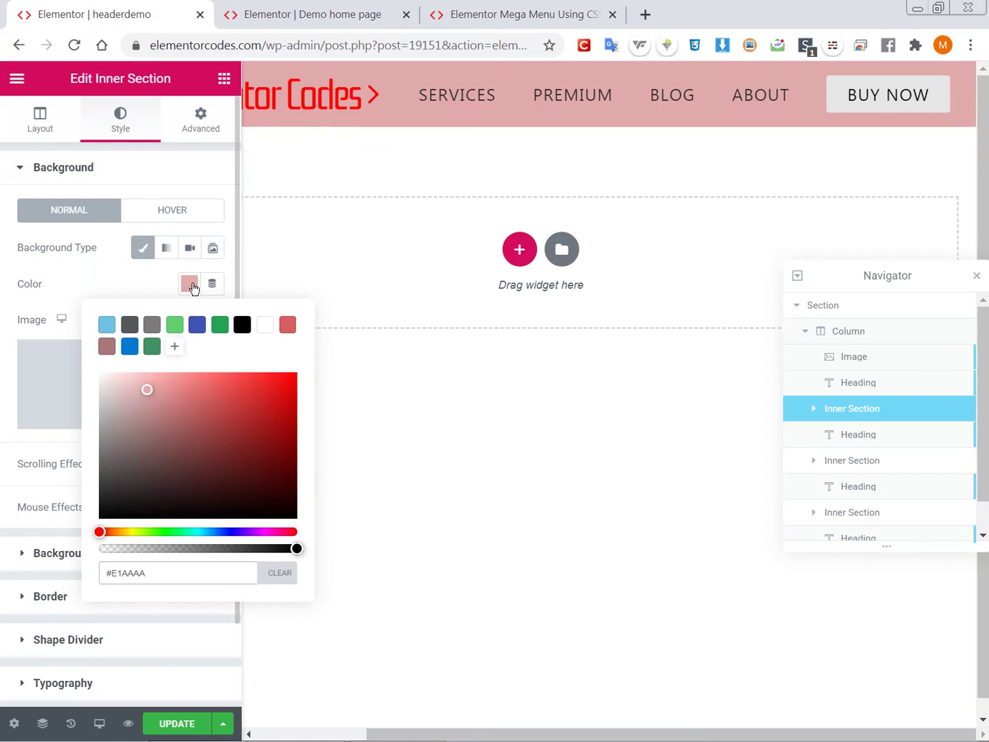
{"action": "left_click", "coordinate": [74, 279]}
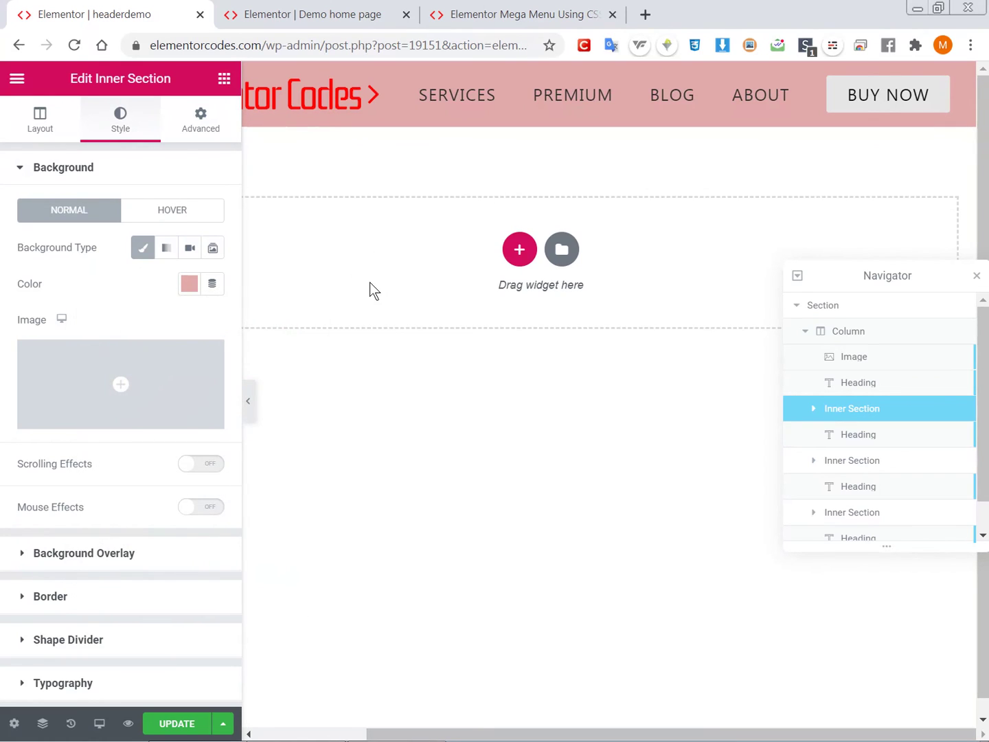
Step: Copy the first inner section's style and paste it onto the other two sub menu inner sections
{"action": "scroll", "coordinate": [372, 290], "scroll_direction": "left", "scroll_amount": 2}
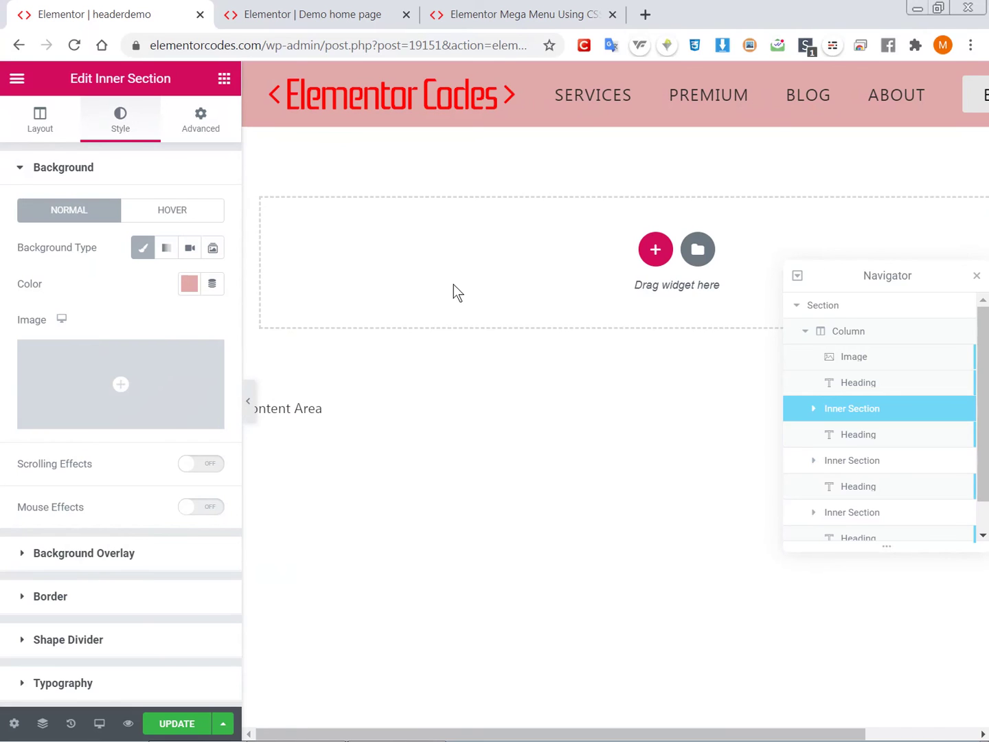
{"action": "scroll", "coordinate": [454, 285], "scroll_direction": "right", "scroll_amount": 2}
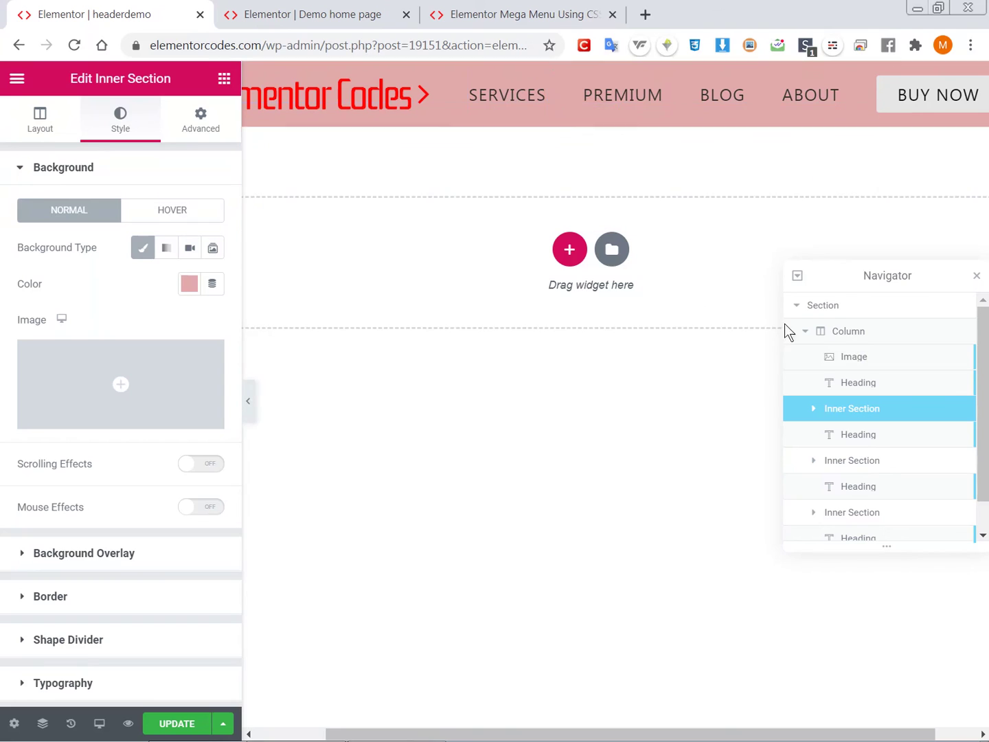
{"action": "right_click", "coordinate": [844, 405]}
{"action": "left_click", "coordinate": [876, 473]}
{"action": "scroll", "coordinate": [855, 440], "scroll_direction": "down", "scroll_amount": 1}
{"action": "right_click", "coordinate": [851, 426]}
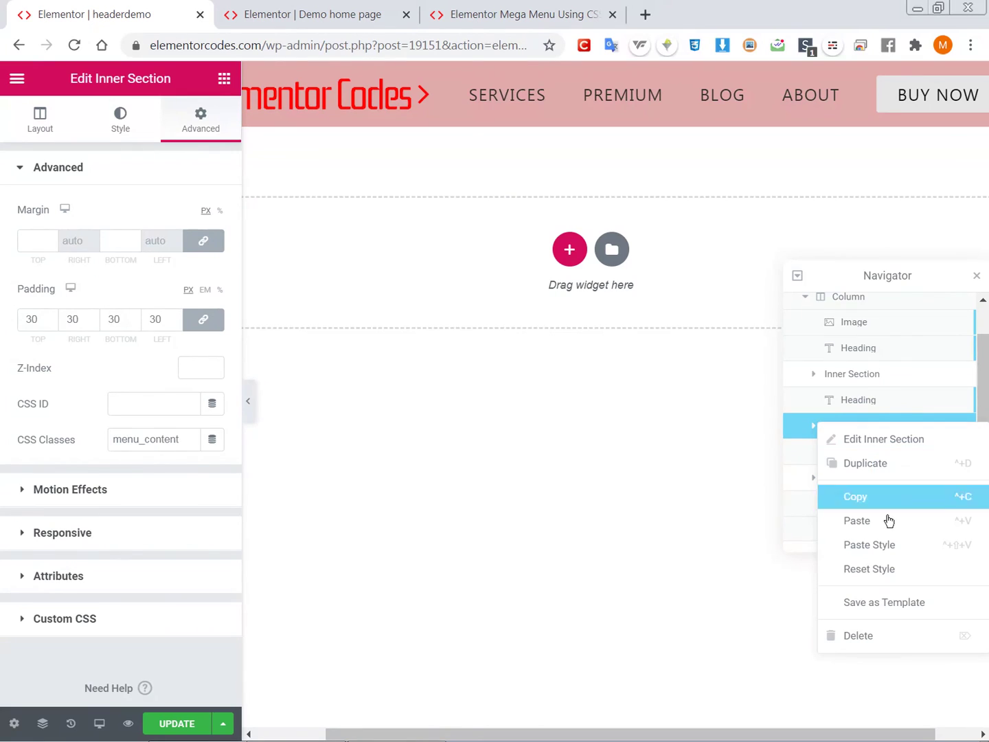
{"action": "left_click", "coordinate": [886, 550]}
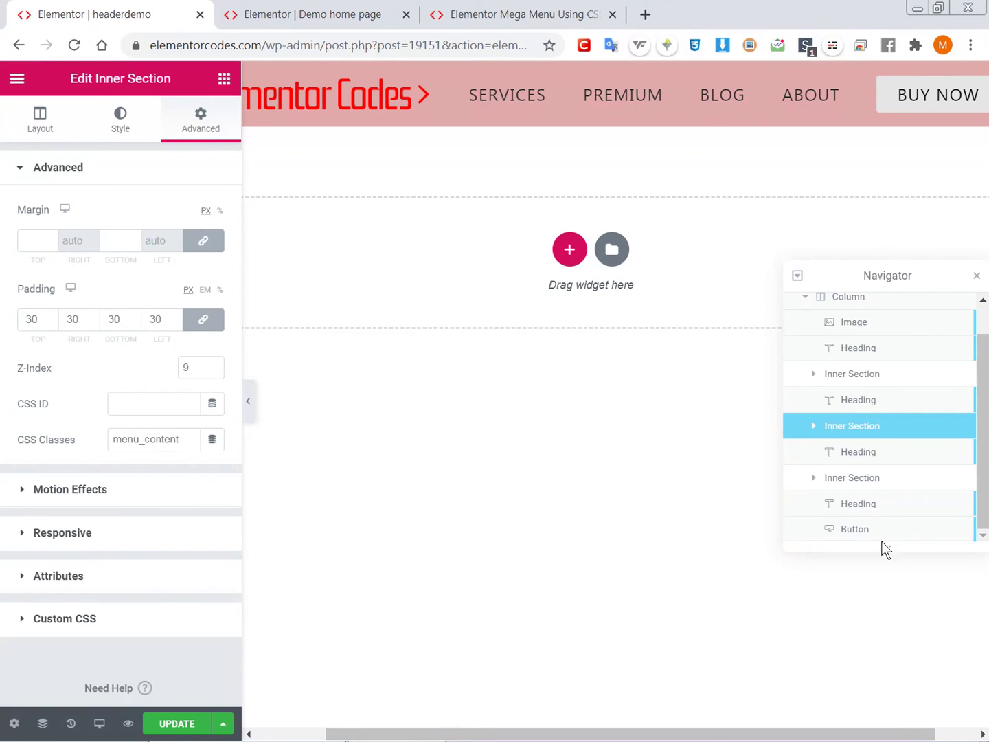
{"action": "left_click", "coordinate": [843, 477]}
{"action": "right_click", "coordinate": [841, 478]}
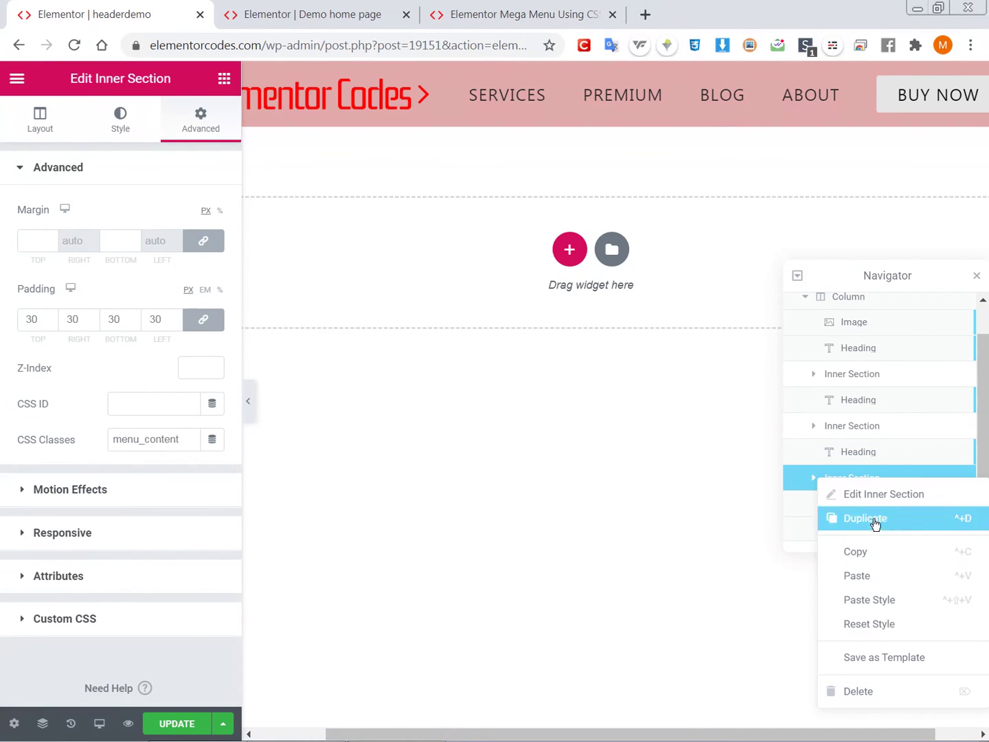
{"action": "left_click", "coordinate": [887, 600]}
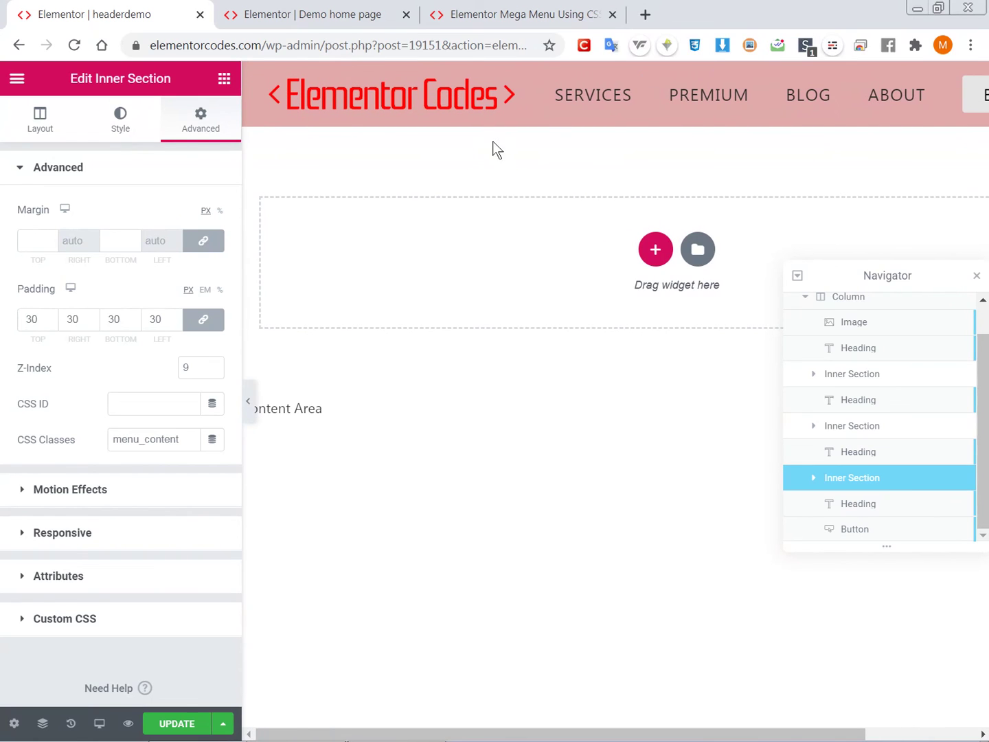
Step: Test how the Premium, Blog and Services headings reveal their sub menus in the editor, and update the header template
{"action": "mouse_move", "coordinate": [684, 105]}
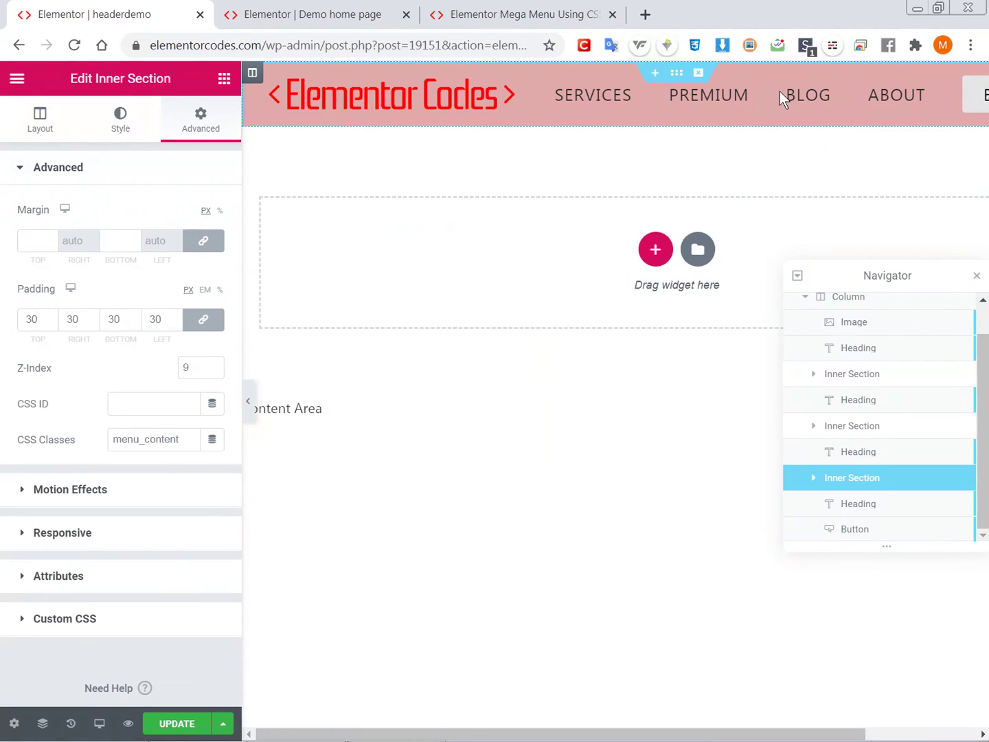
{"action": "mouse_move", "coordinate": [817, 96]}
{"action": "scroll", "coordinate": [817, 96], "scroll_direction": "right", "scroll_amount": 4}
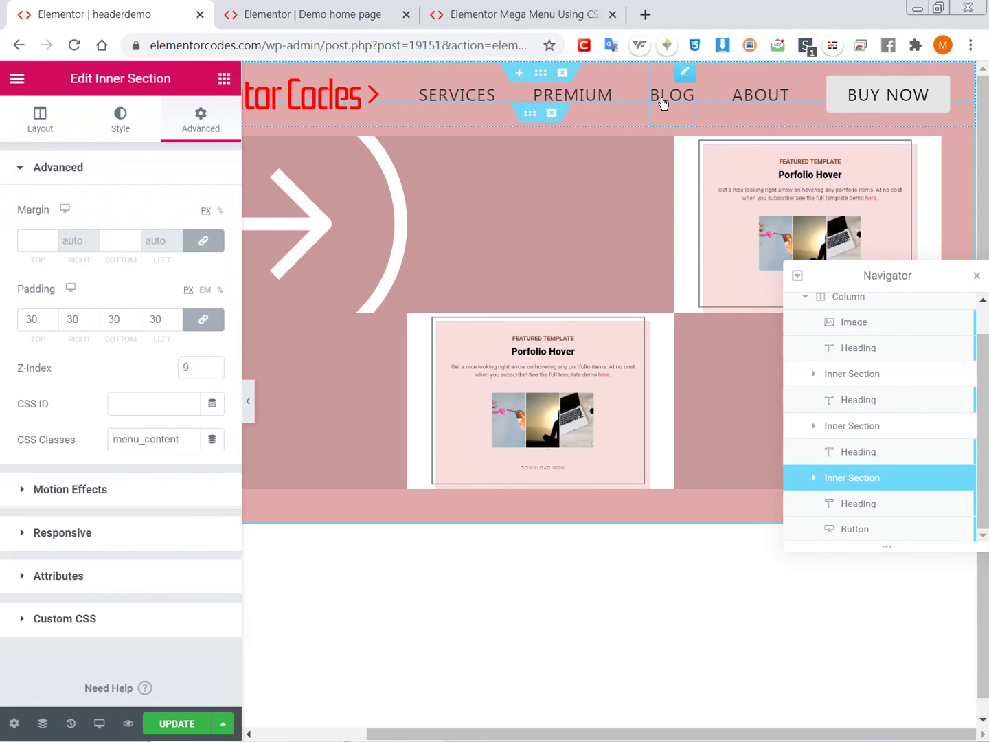
{"action": "mouse_move", "coordinate": [445, 96]}
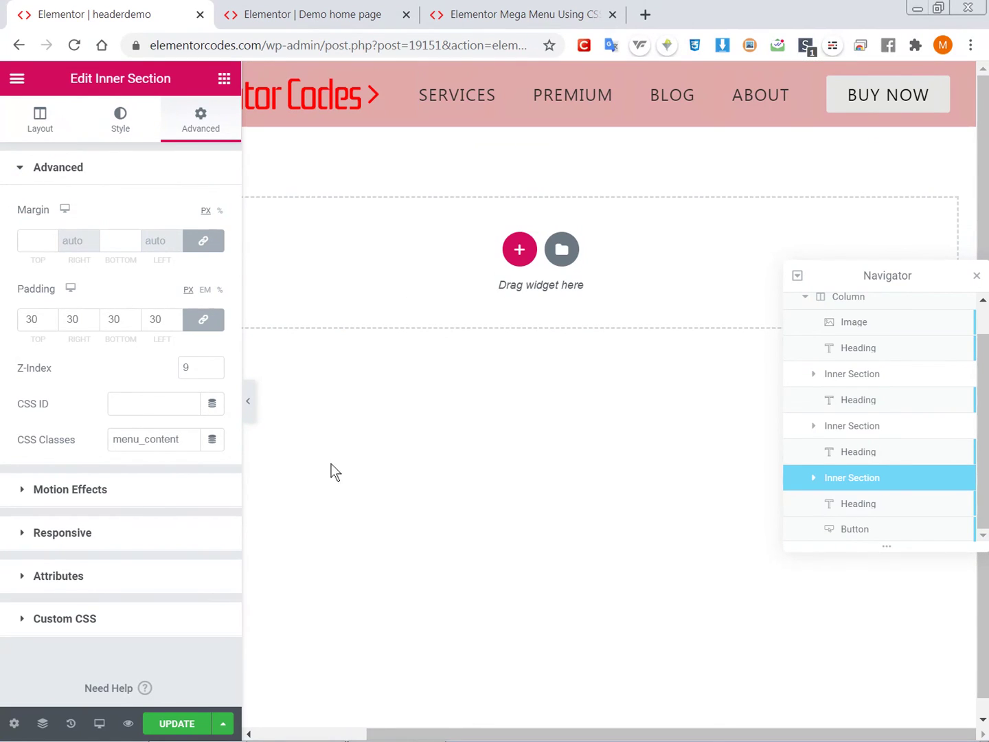
{"action": "left_click", "coordinate": [176, 724]}
Step: Switch to the Demo home page editor, delete the header section at the start of the page and update the page
{"action": "left_click", "coordinate": [329, 13]}
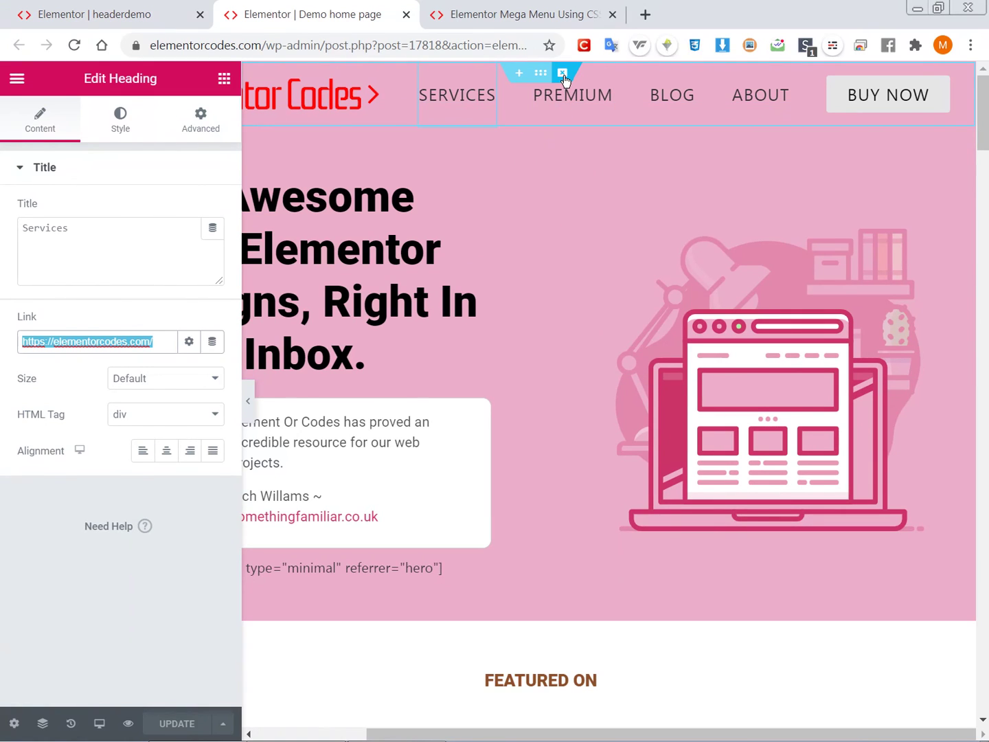
{"action": "left_click", "coordinate": [563, 72]}
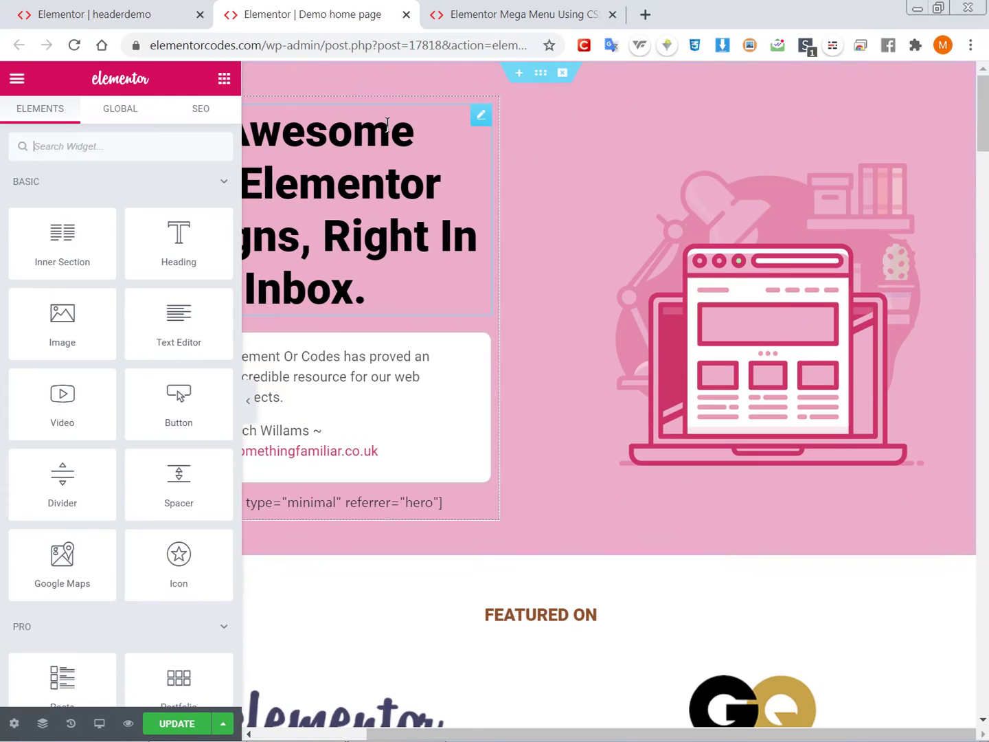
{"action": "left_click", "coordinate": [177, 723]}
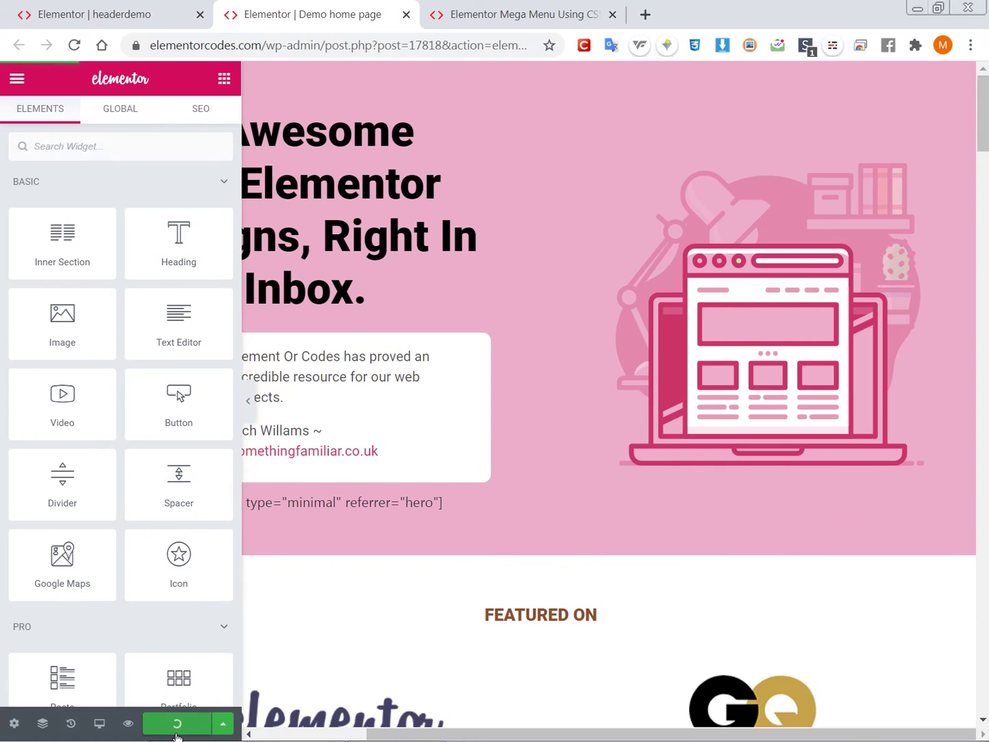
Step: Return to the headerdemo template and save its display condition as Include, Singular, Pages, Demo home page
{"action": "left_click", "coordinate": [93, 9]}
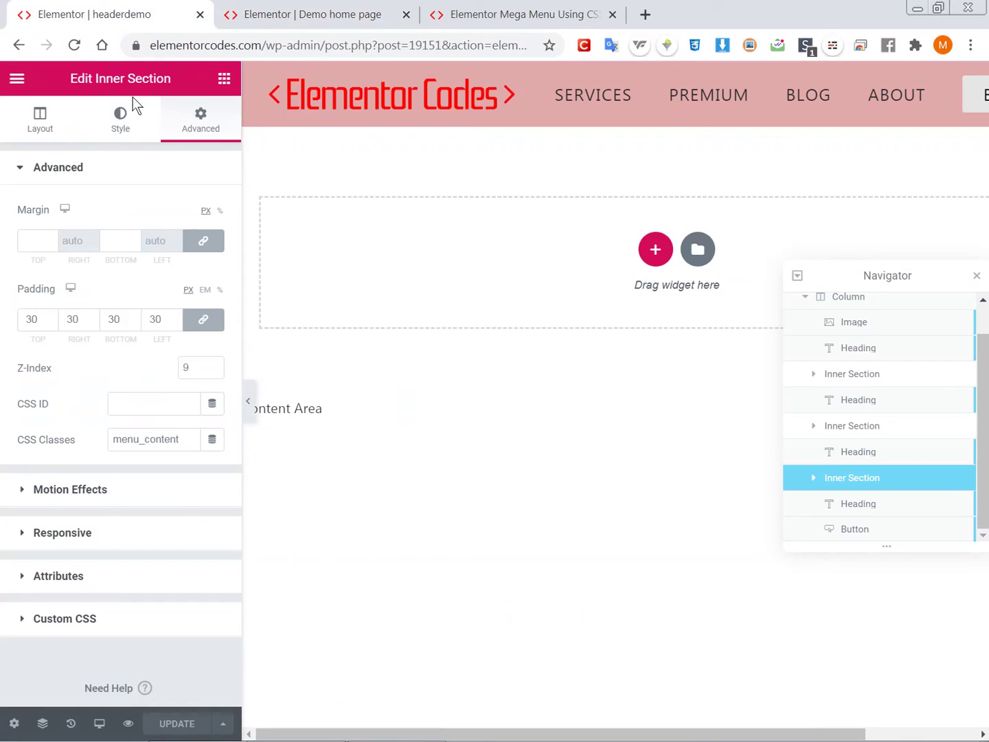
{"action": "left_click", "coordinate": [226, 724]}
{"action": "left_click", "coordinate": [171, 650]}
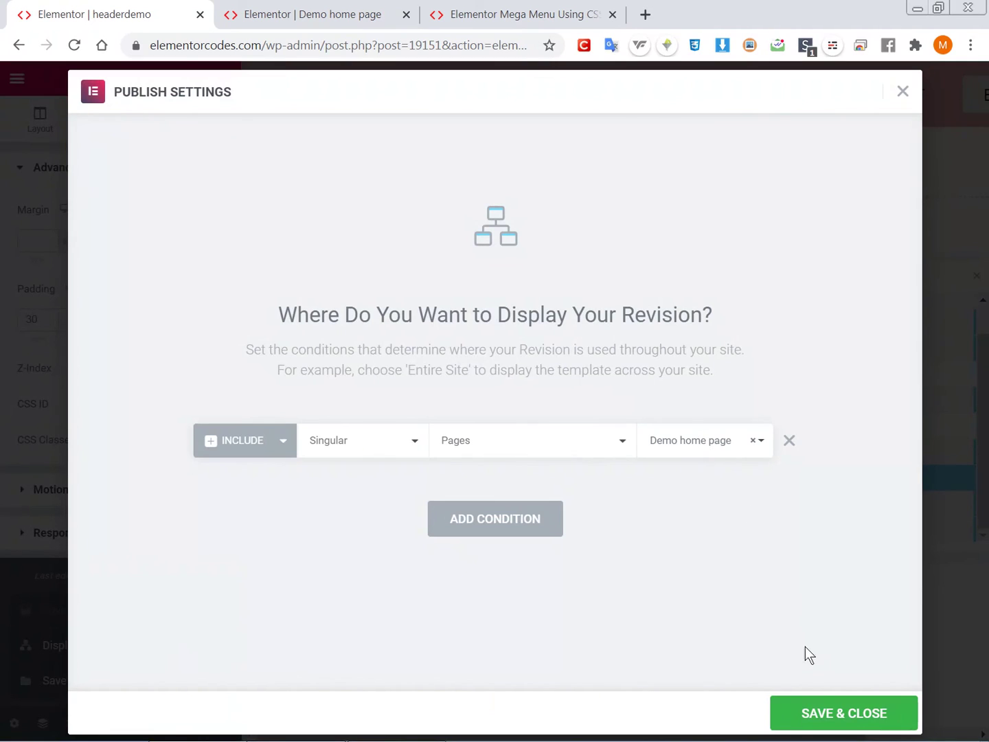
{"action": "left_click", "coordinate": [825, 714]}
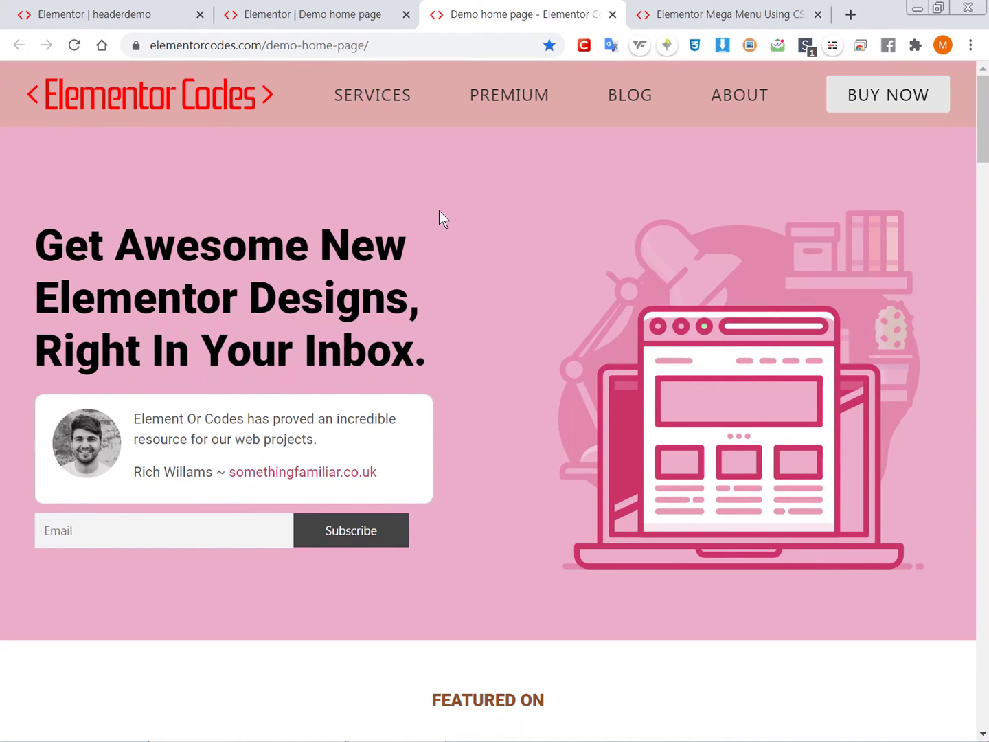
Step: Test the Services and Premium sub menus on the live Demo home page and look over the rest of the page
{"action": "mouse_move", "coordinate": [381, 114]}
{"action": "mouse_move", "coordinate": [505, 101]}
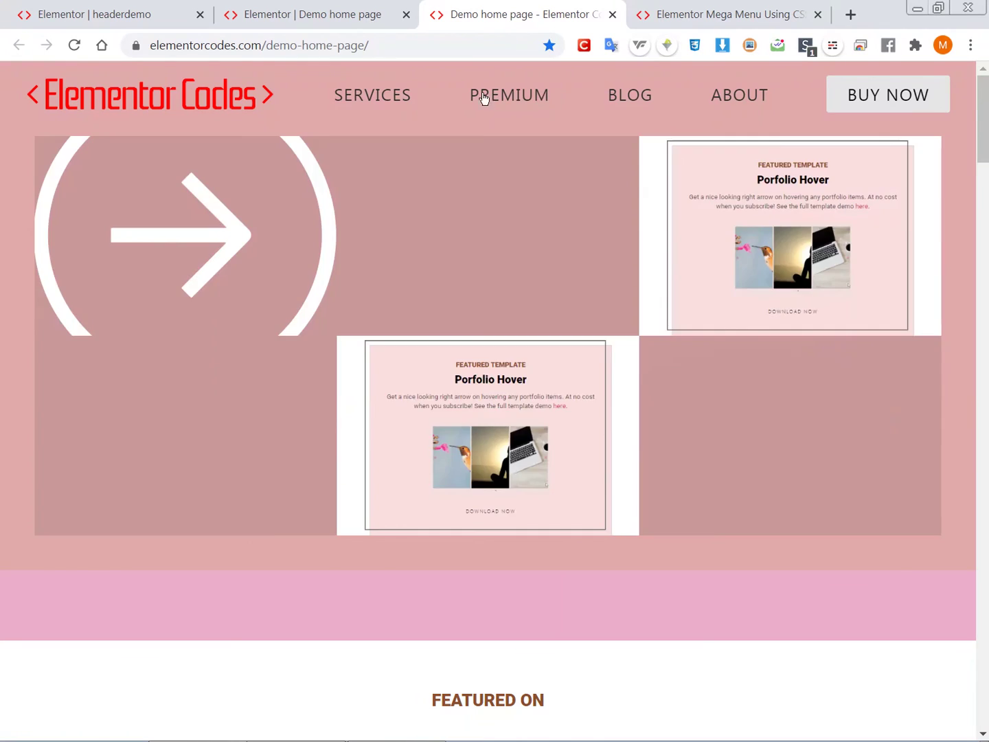
{"action": "mouse_move", "coordinate": [355, 103]}
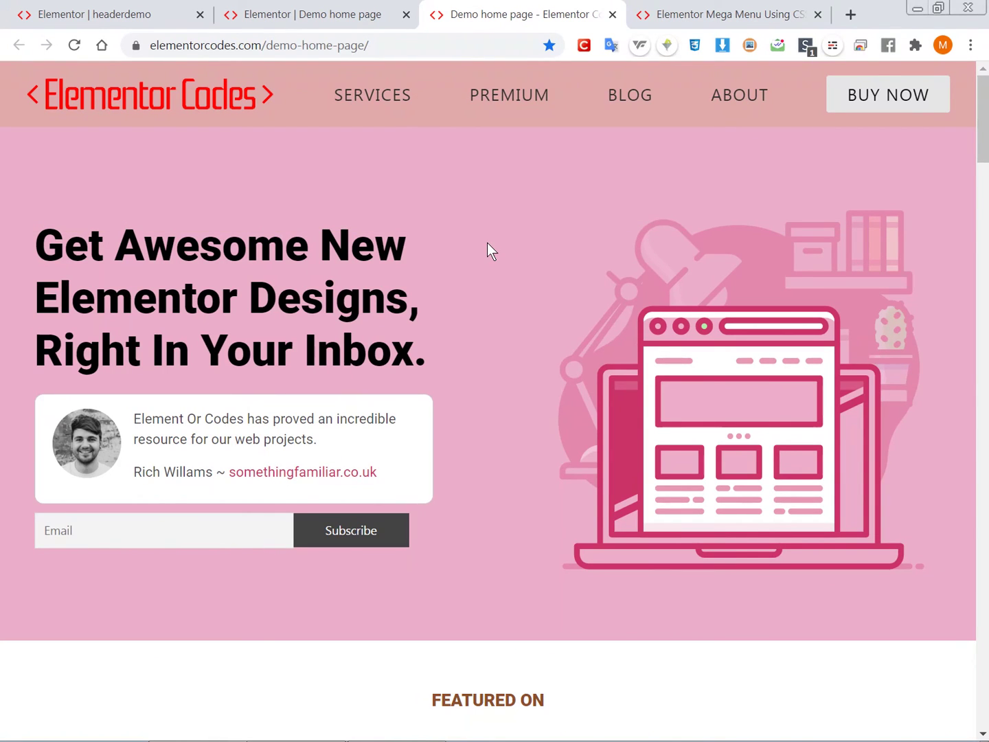
{"action": "scroll", "coordinate": [488, 243], "scroll_direction": "down", "scroll_amount": 10}
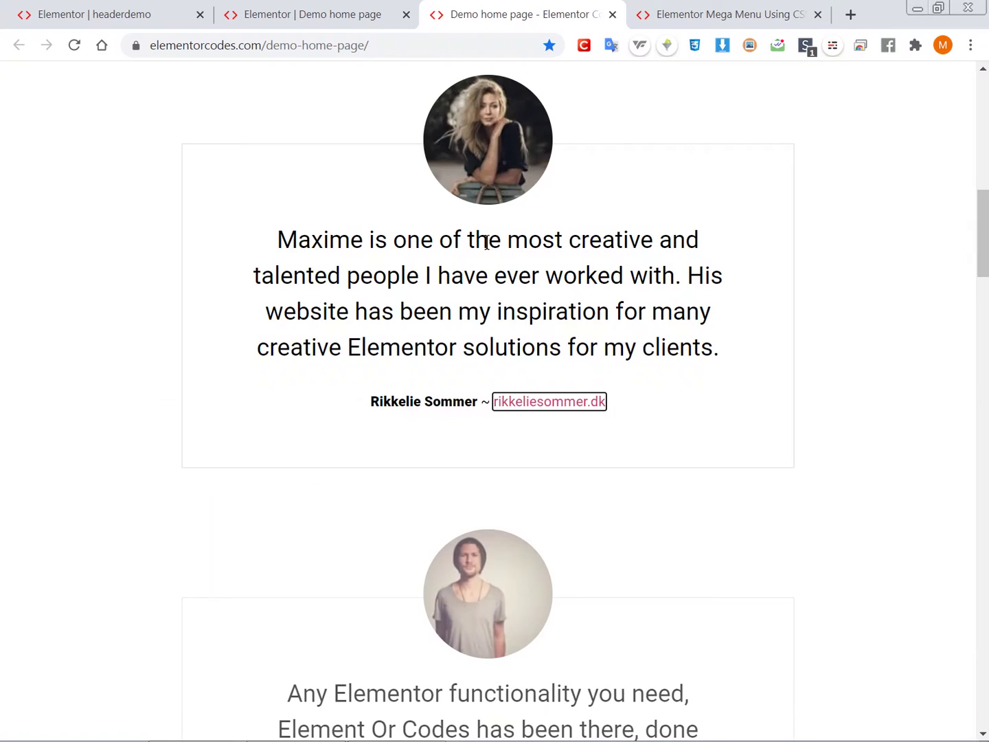
{"action": "scroll", "coordinate": [431, 253], "scroll_direction": "up", "scroll_amount": 8}
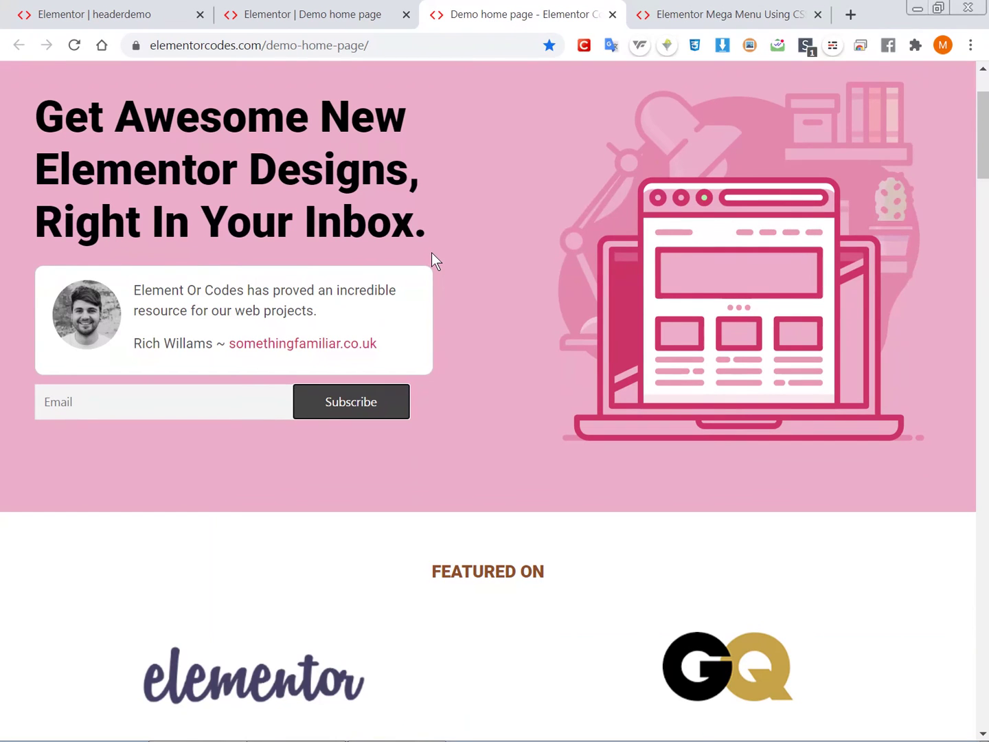
{"action": "scroll", "coordinate": [511, 287], "scroll_direction": "up", "scroll_amount": 2}
Step: Starting from the address bar, move keyboard focus through the logo and the Services sub menu links to the Premium heading
{"action": "key", "text": "ctrl+l"}
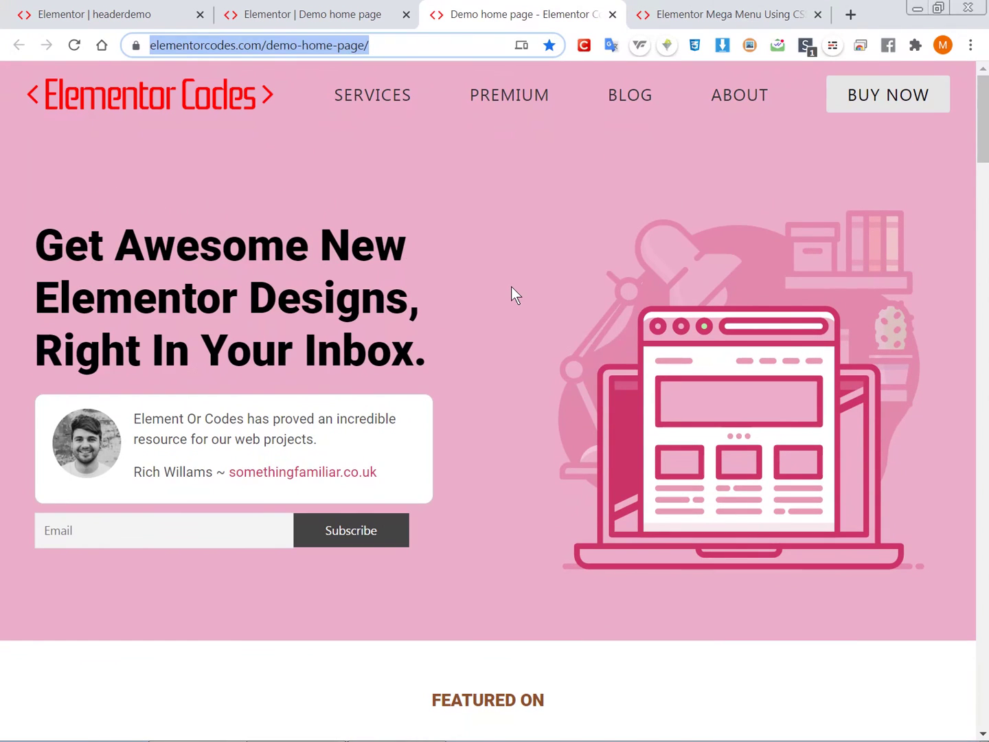
{"action": "key", "text": "Tab"}
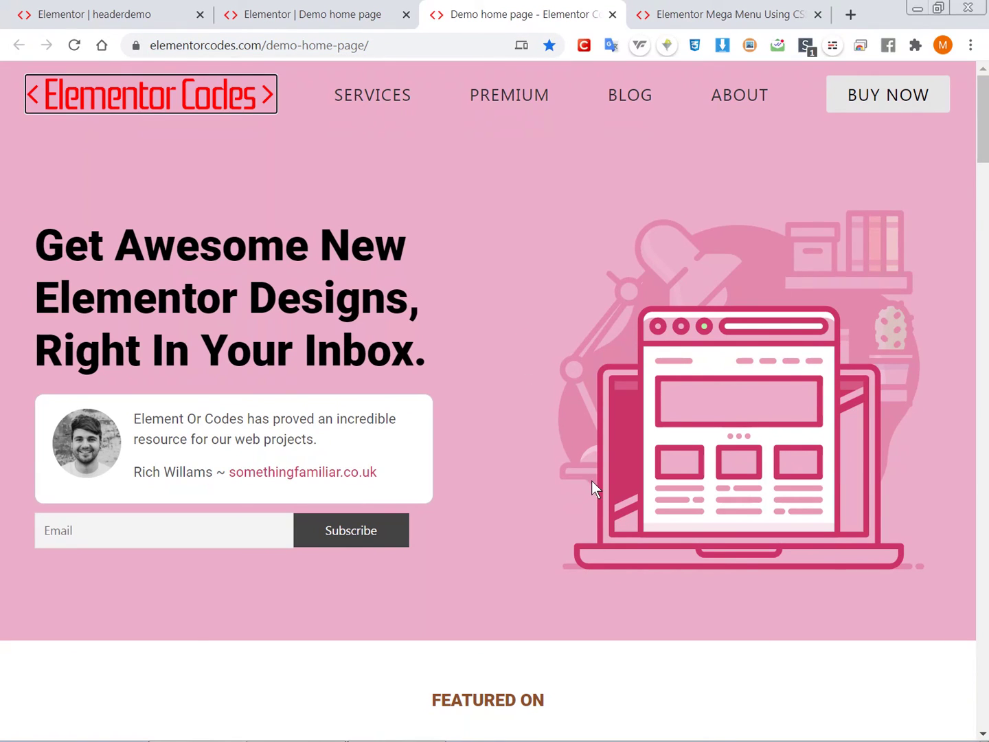
{"action": "key", "text": "Tab"}
{"action": "key", "text": "Tab"}
{"action": "key", "text": "Tab"}
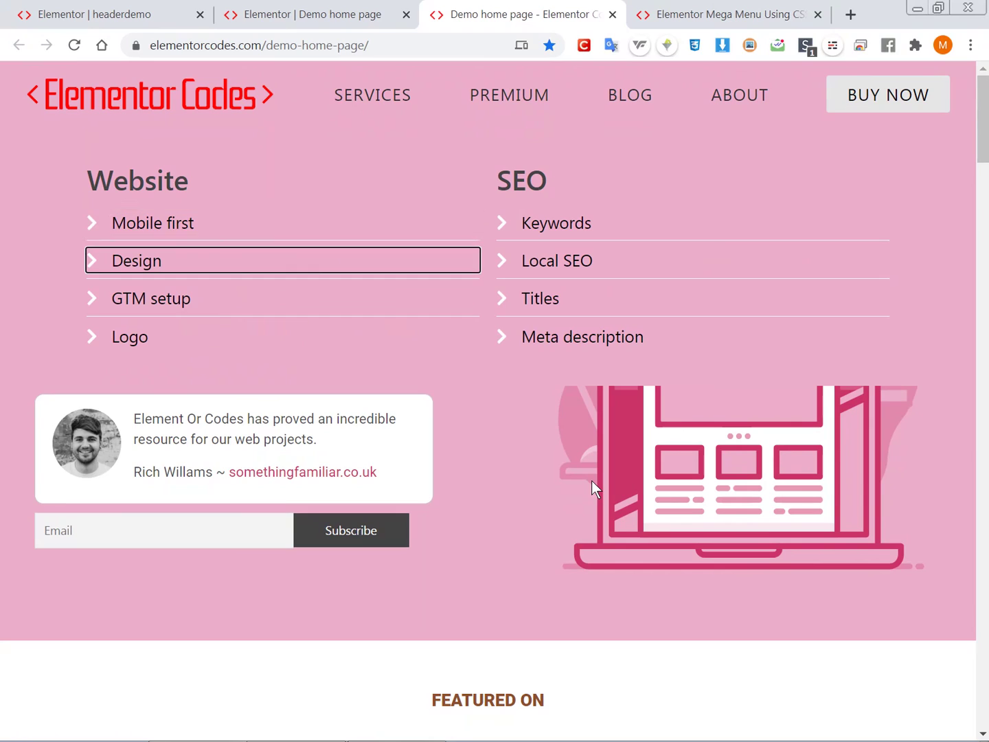
{"action": "key", "text": "Tab"}
{"action": "key", "text": "Tab"}
{"action": "key", "text": "Tab"}
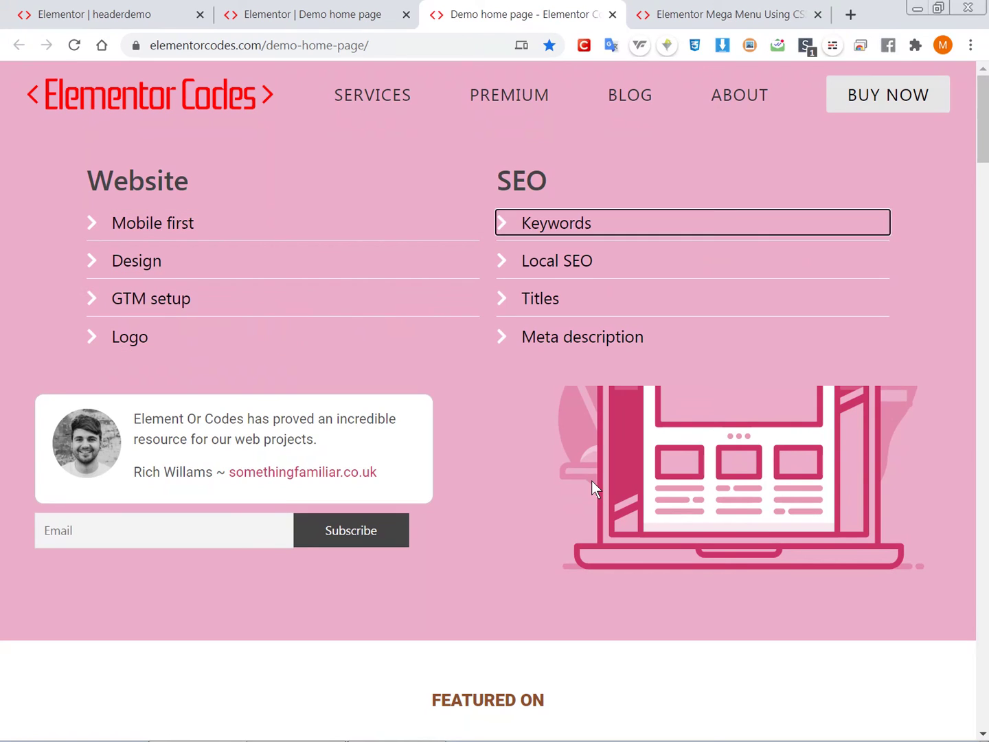
{"action": "key", "text": "Tab"}
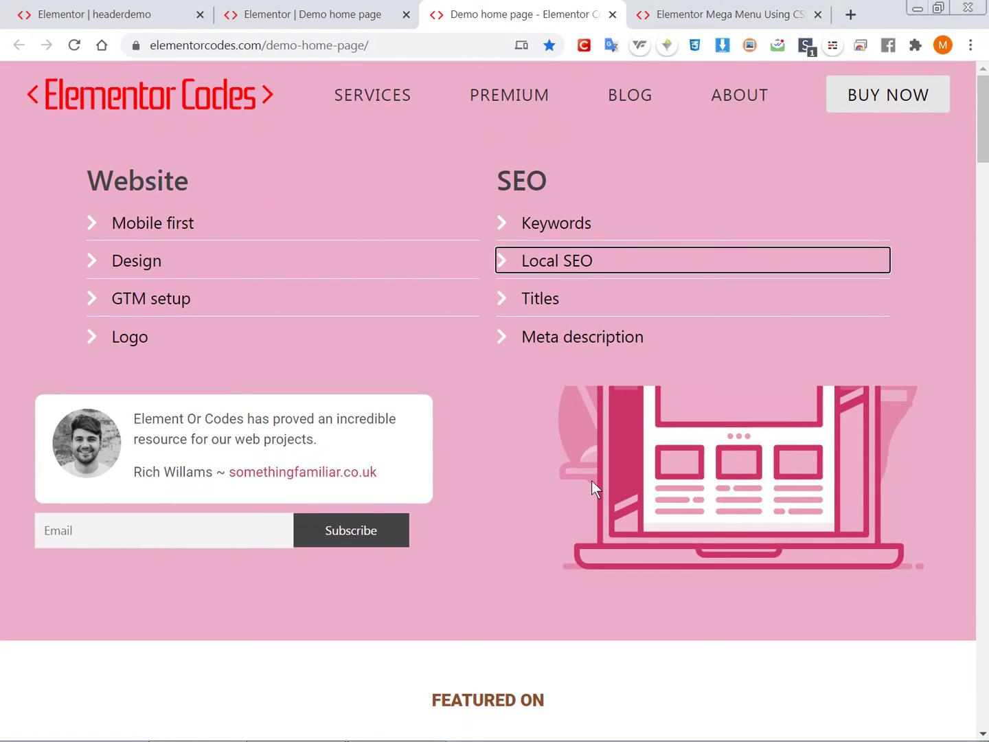
{"action": "key", "text": "Tab"}
{"action": "key", "text": "Tab"}
{"action": "key", "text": "Tab"}
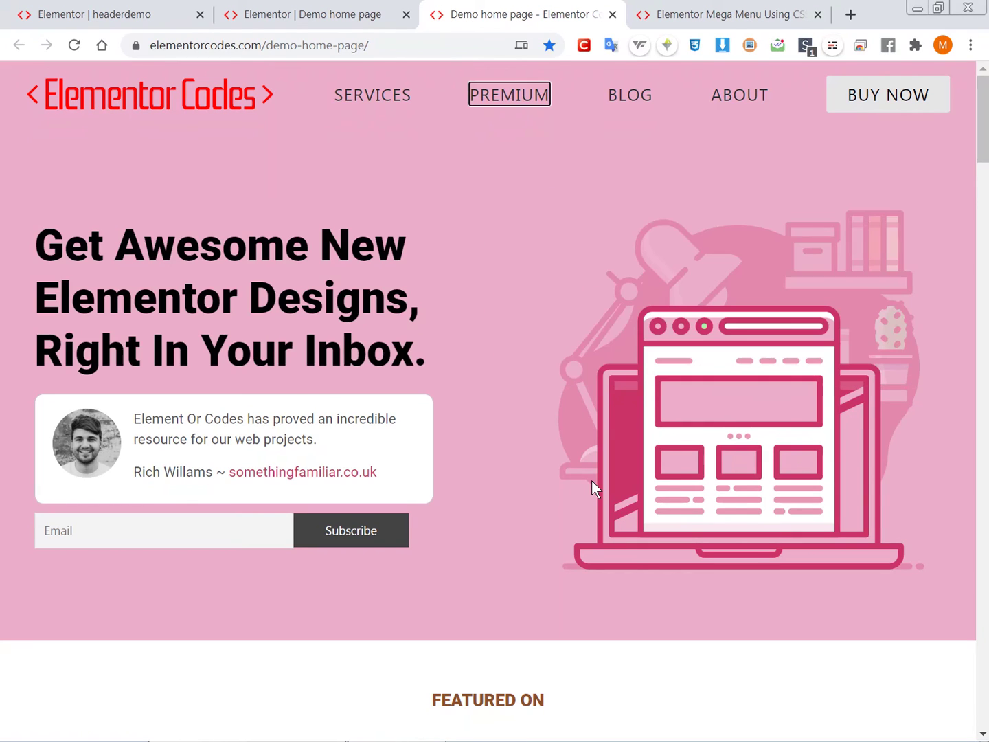
Step: Continue moving keyboard focus through the Blog heading and its article links to the testimonial link below the header
{"action": "key", "text": "Tab"}
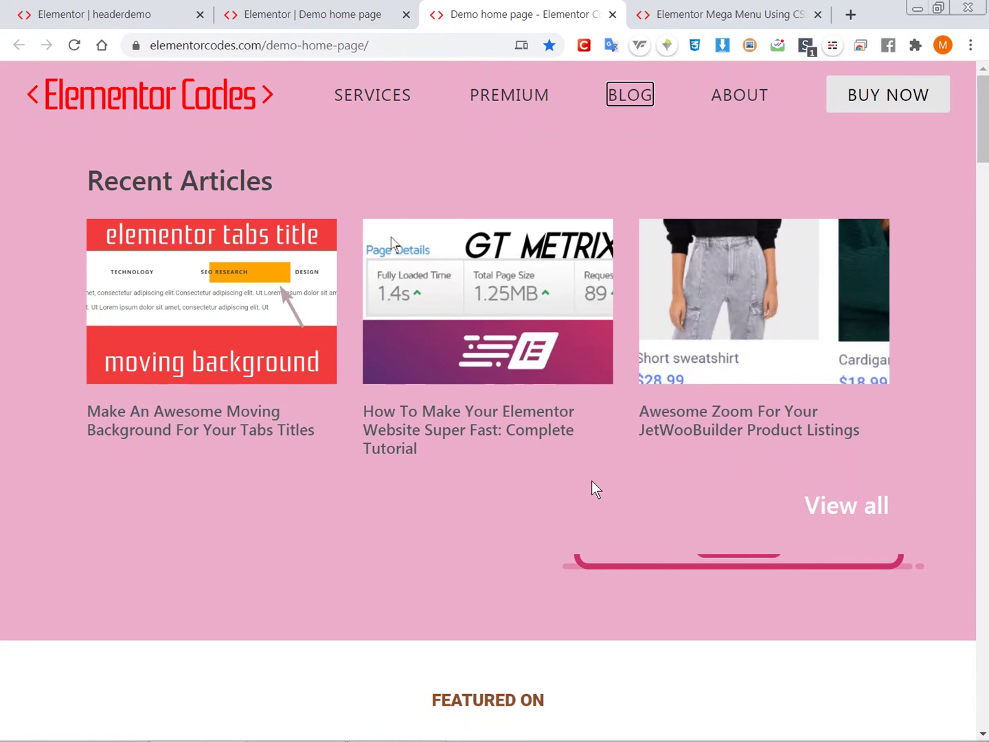
{"action": "key", "text": "Tab"}
{"action": "key", "text": "Tab"}
{"action": "key", "text": "Tab"}
{"action": "key", "text": "Tab"}
{"action": "key", "text": "Tab"}
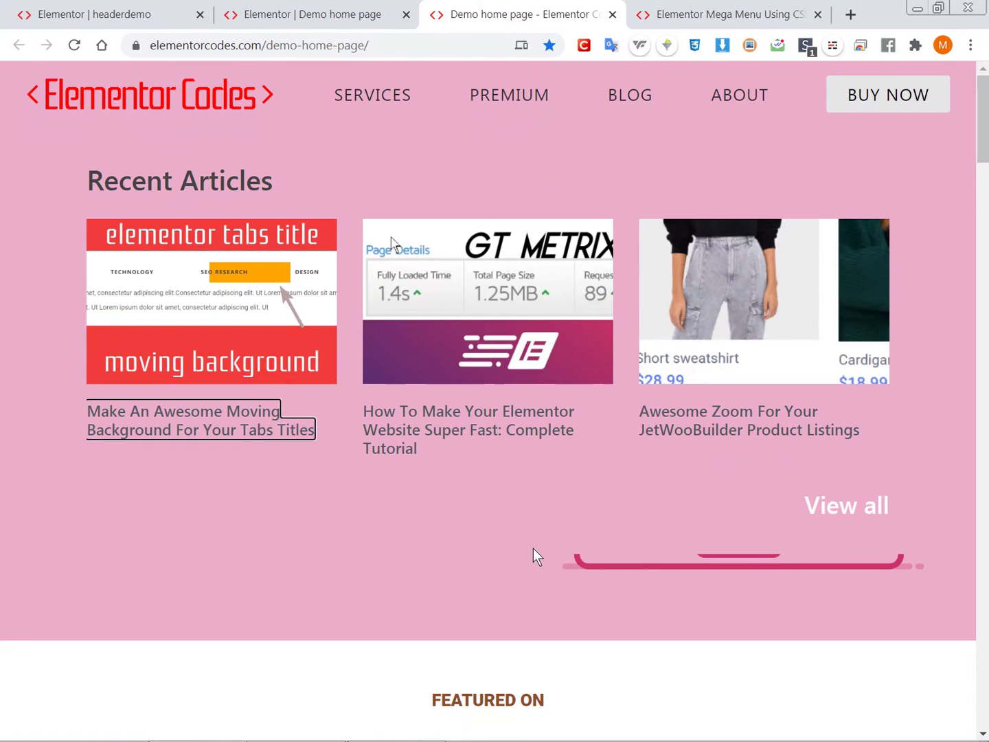
{"action": "key", "text": "Tab"}
{"action": "key", "text": "Tab"}
{"action": "key", "text": "Tab"}
{"action": "key", "text": "Tab"}
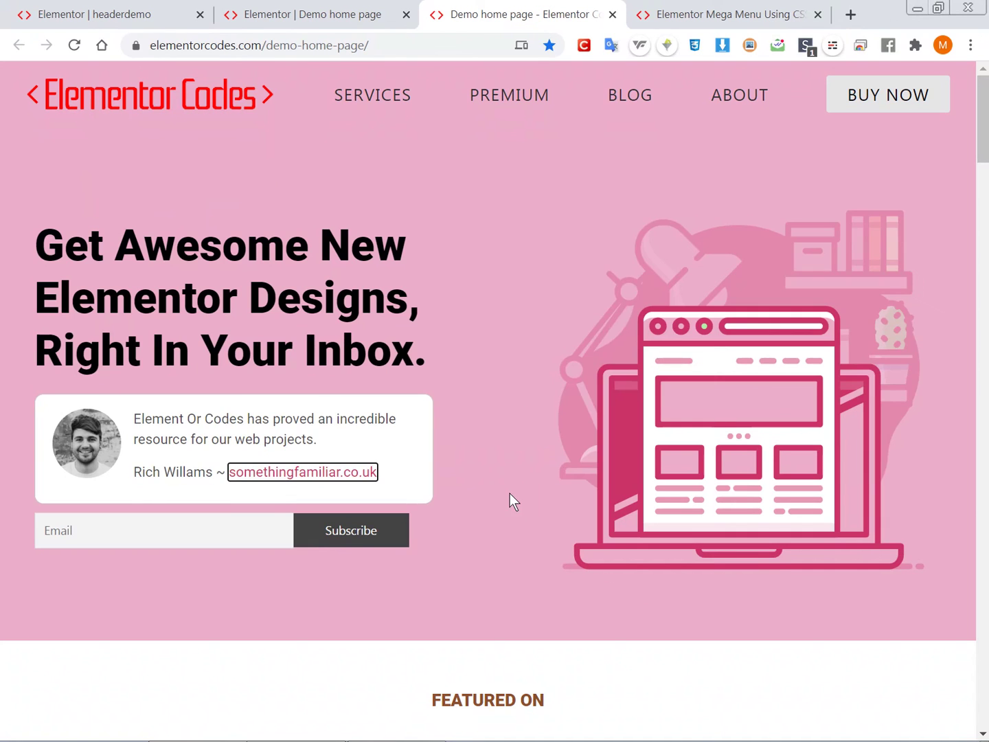
Step: Test again with the pointer how the Blog and Services headings reveal their sub menus on the live page
{"action": "scroll", "coordinate": [511, 494], "scroll_direction": "down", "scroll_amount": 3}
{"action": "scroll", "coordinate": [512, 504], "scroll_direction": "up", "scroll_amount": 3}
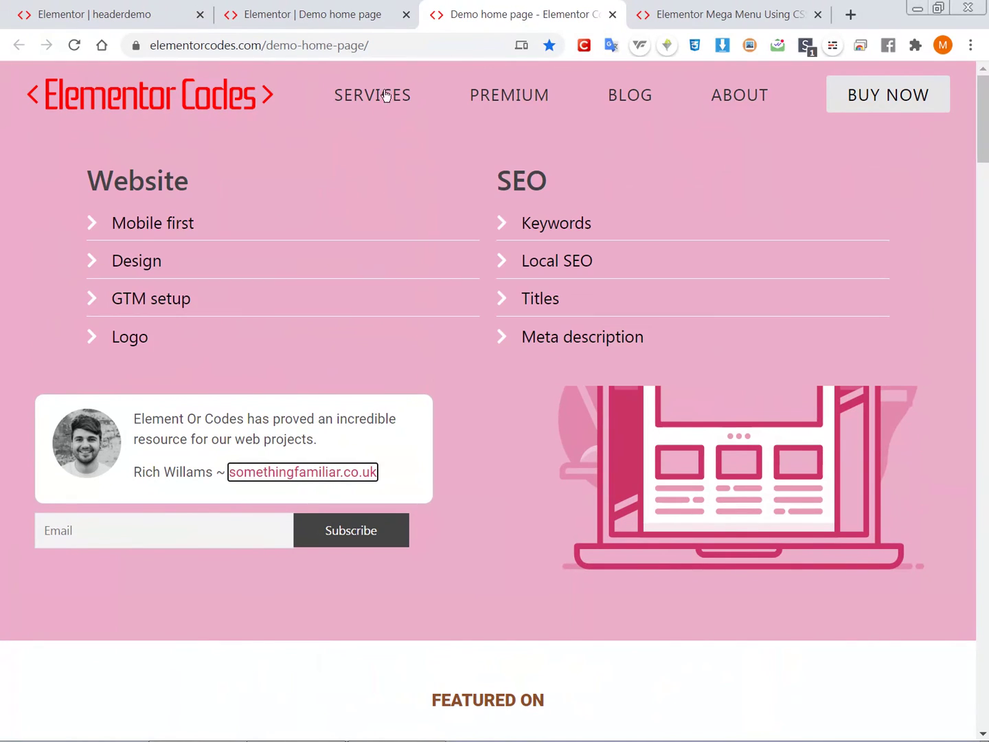
{"action": "mouse_move", "coordinate": [618, 102]}
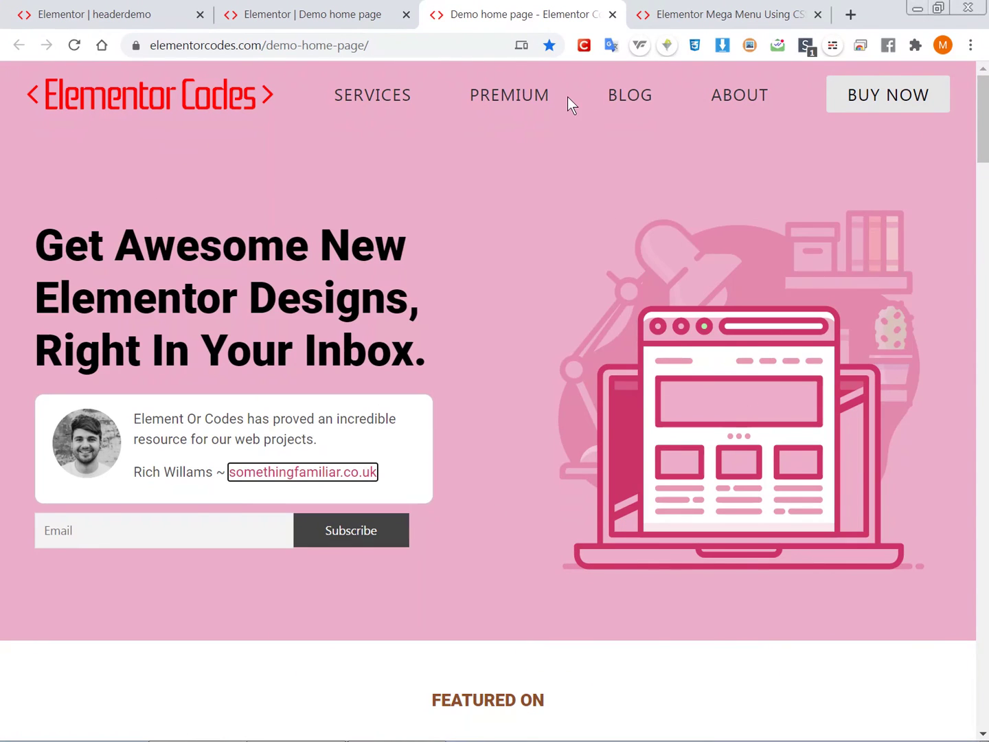
{"action": "mouse_move", "coordinate": [382, 102]}
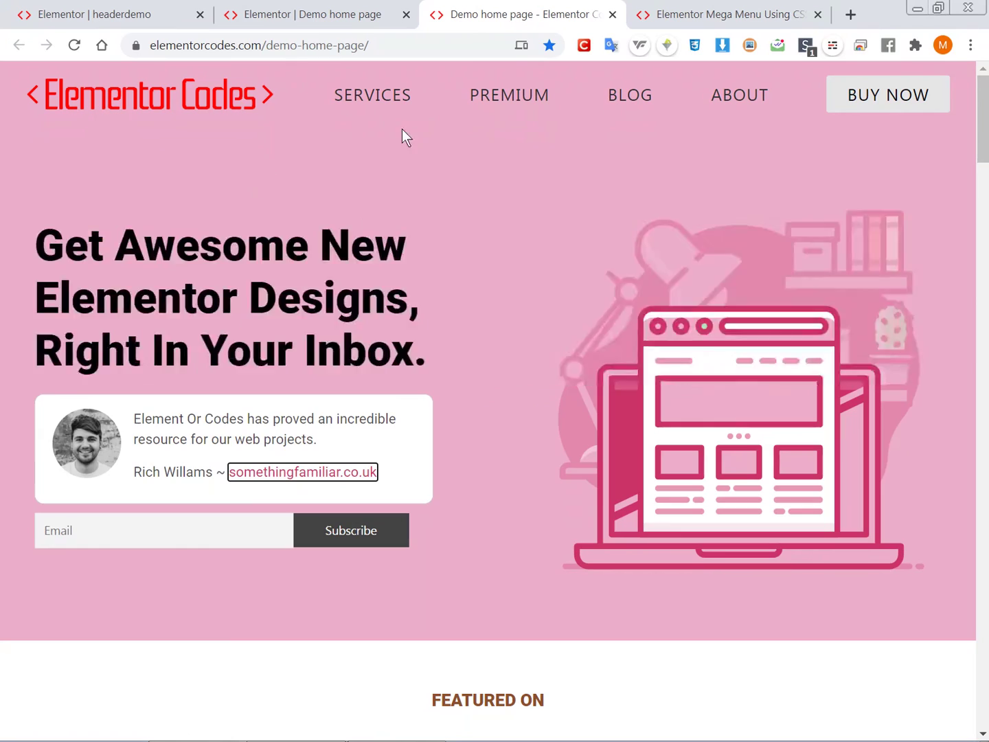
{"action": "mouse_move", "coordinate": [402, 129]}
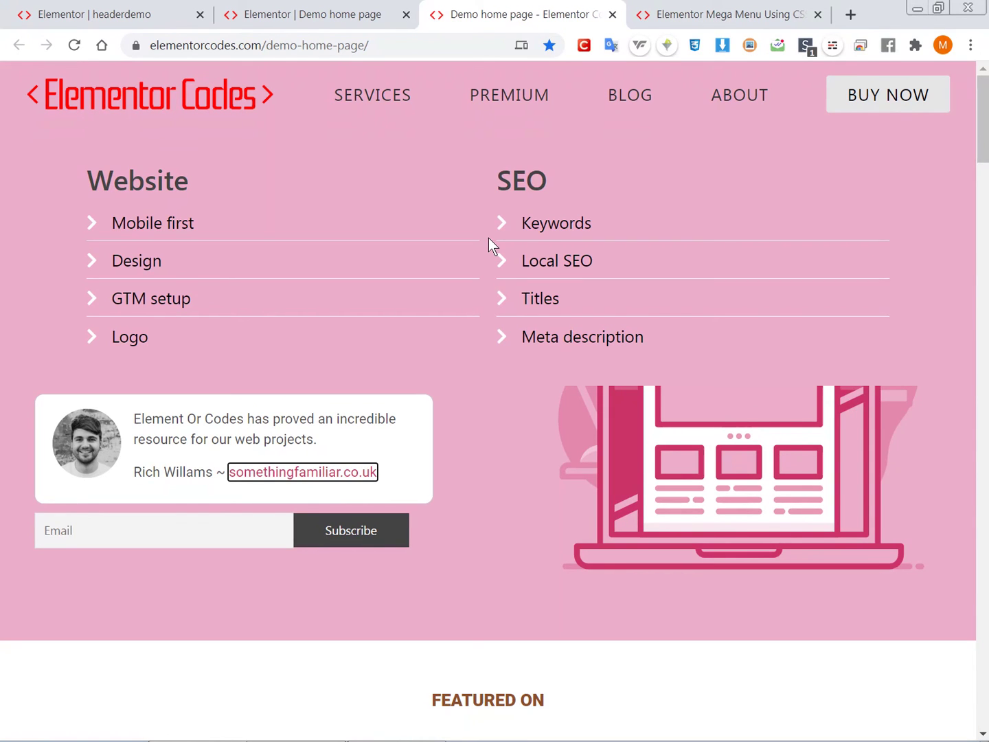
Step: Find the notebook and phone photo further down the live page and open it in its enlarged view
{"action": "scroll", "coordinate": [325, 272], "scroll_direction": "down", "scroll_amount": 20}
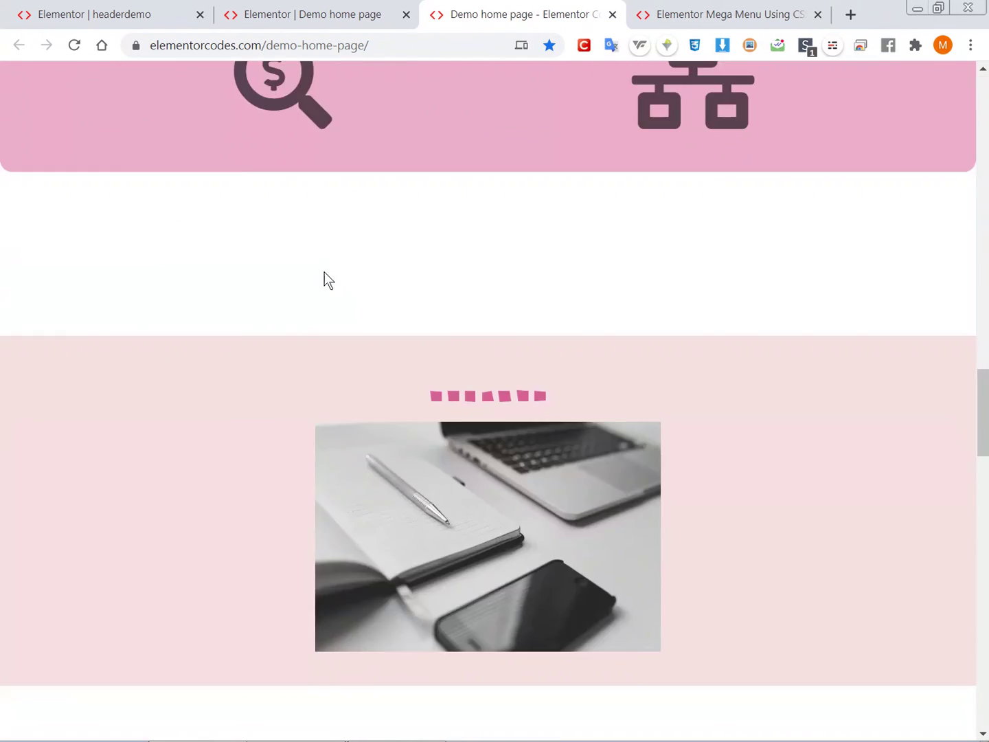
{"action": "scroll", "coordinate": [263, 277], "scroll_direction": "down", "scroll_amount": 1}
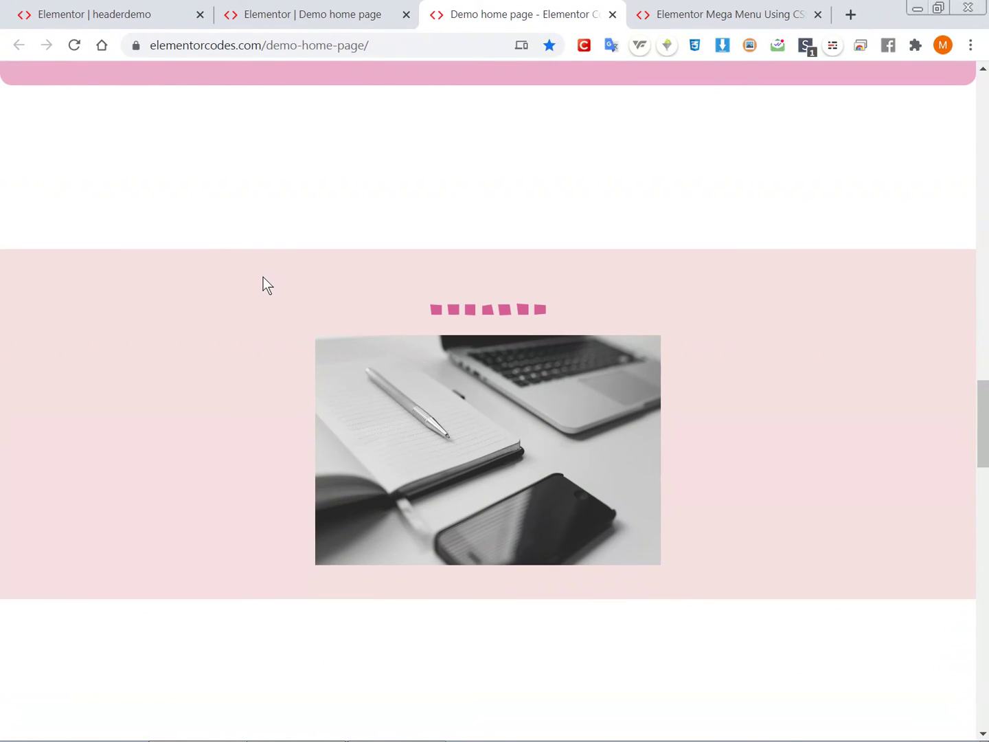
{"action": "scroll", "coordinate": [264, 276], "scroll_direction": "down", "scroll_amount": 1}
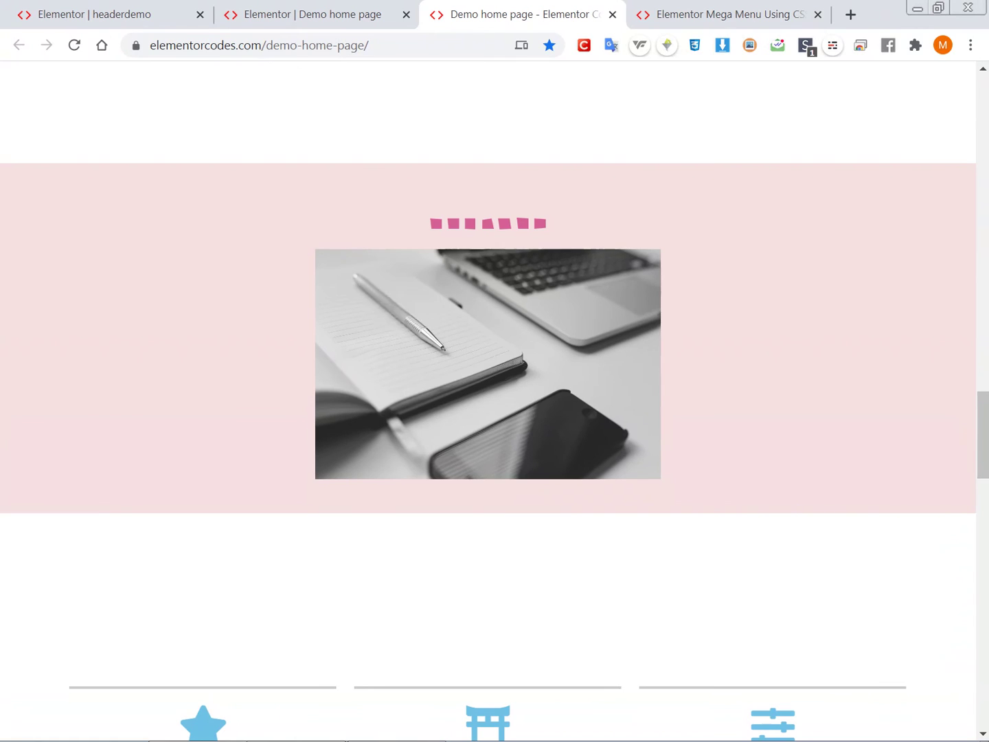
{"action": "left_click", "coordinate": [398, 308]}
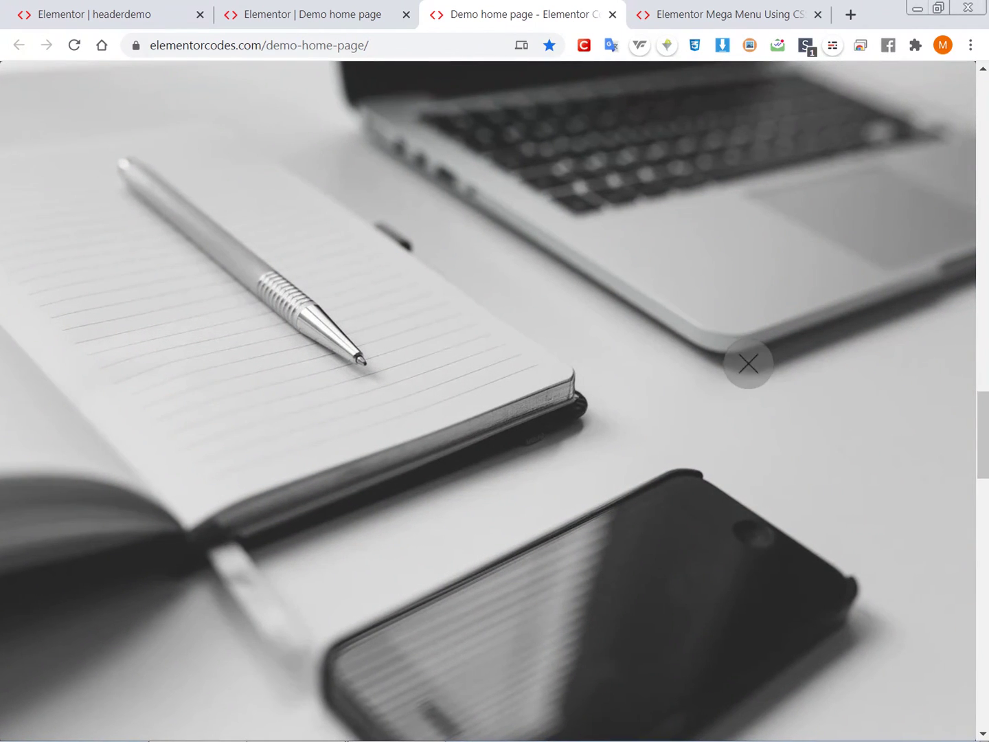